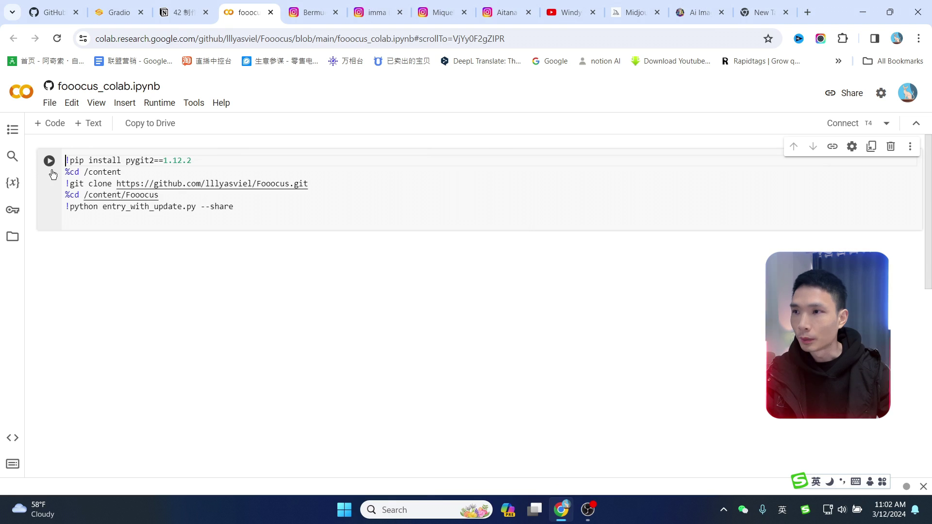
- Run the Fooocus install cell in the Colab notebook, accept the unverified-author warning, and check the installation output
left_click(49, 161)
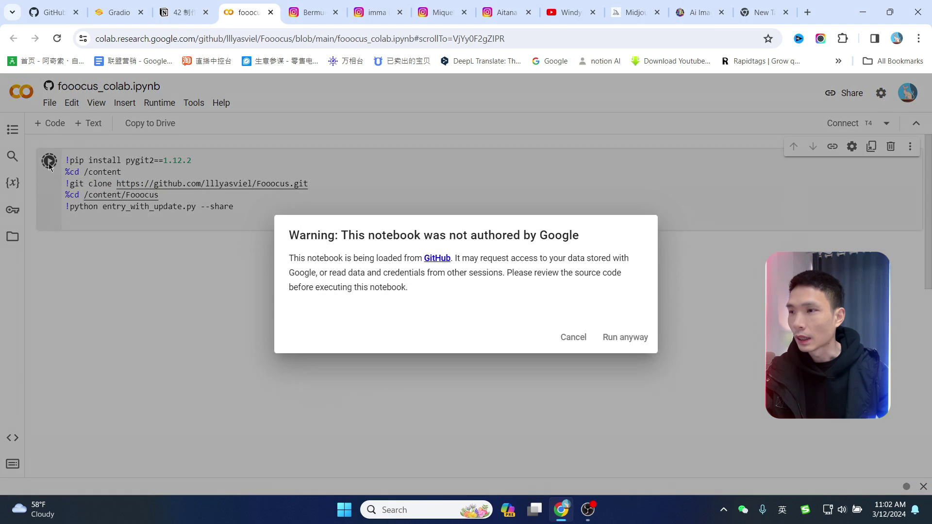
left_click(626, 340)
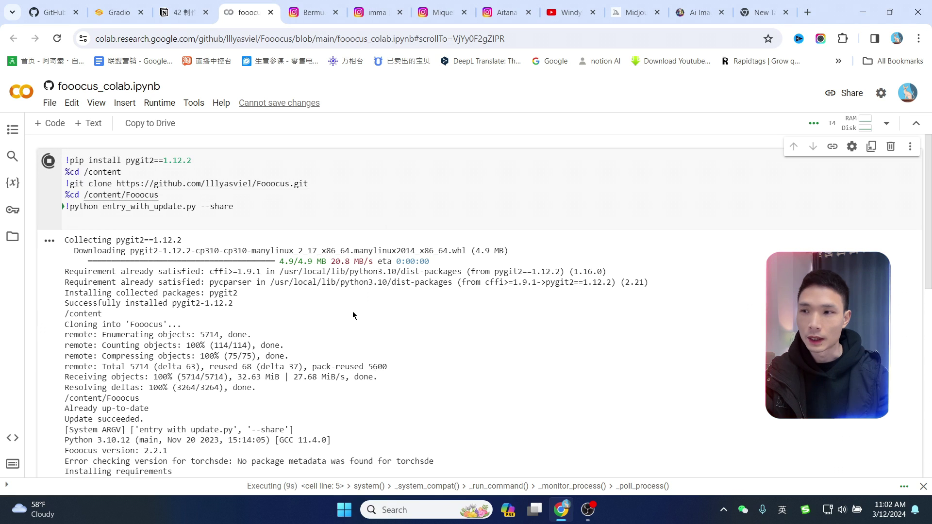
scroll(351, 313, "down", 5)
scroll(259, 235, "up", 3)
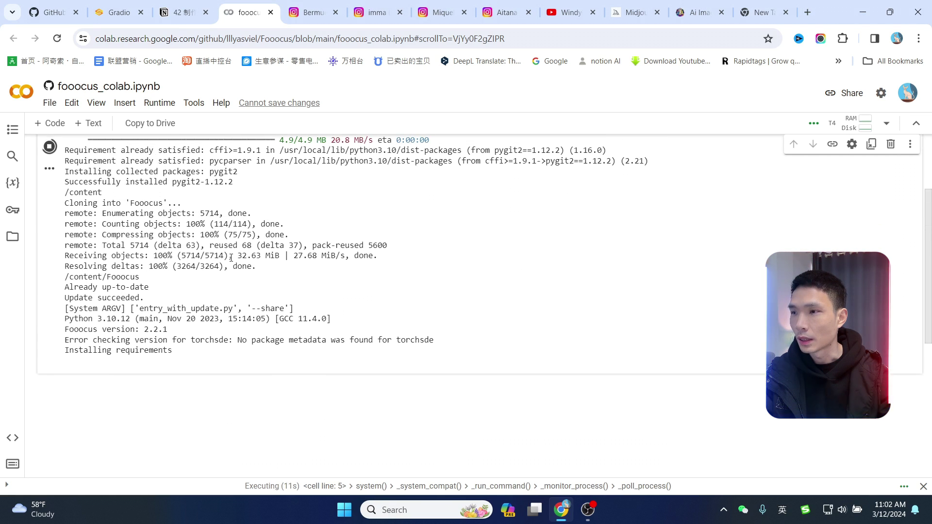
scroll(247, 257, "up", 2)
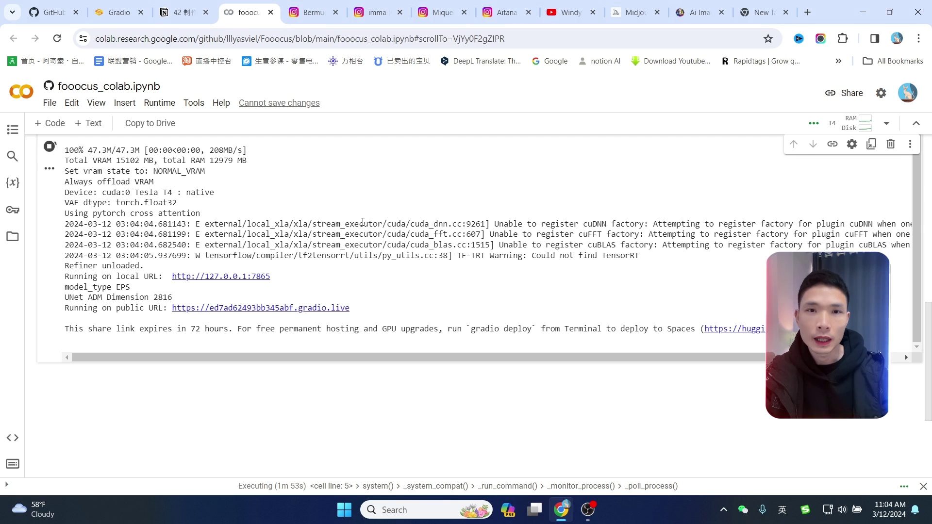
- Open the public gradio.live URL from the cell output and load the Fooocus interface
left_click(311, 309)
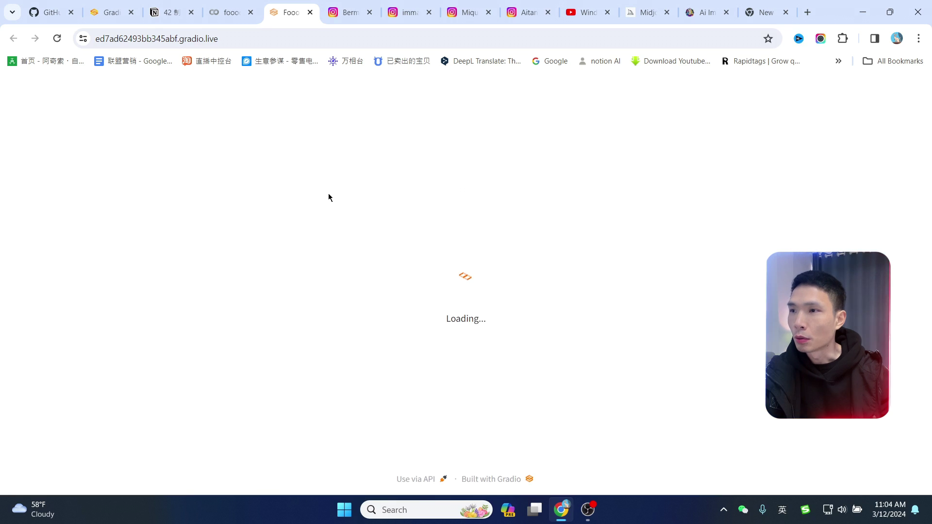
left_click(229, 12)
left_click(290, 12)
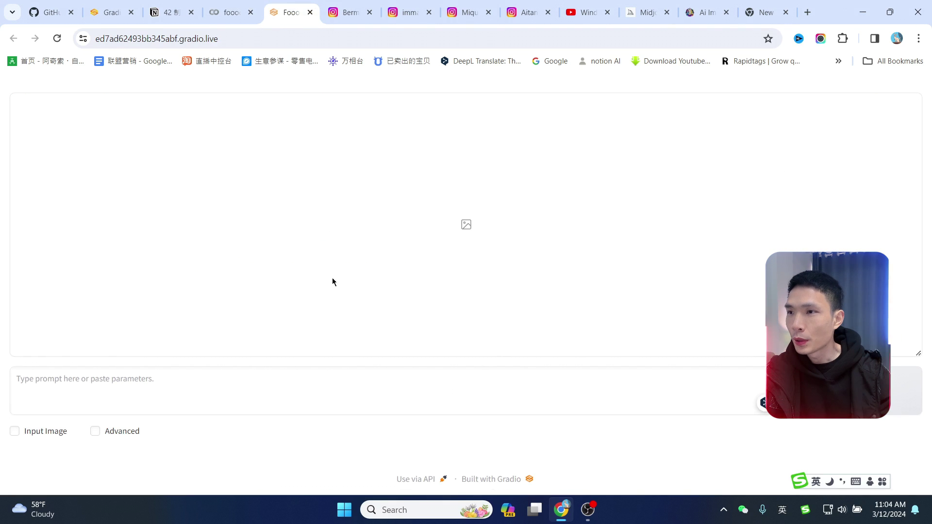
- Review the notebook's model download log, checking that the cell is still running, and return to the Fooocus page
left_click(229, 12)
scroll(149, 155, "up", 2)
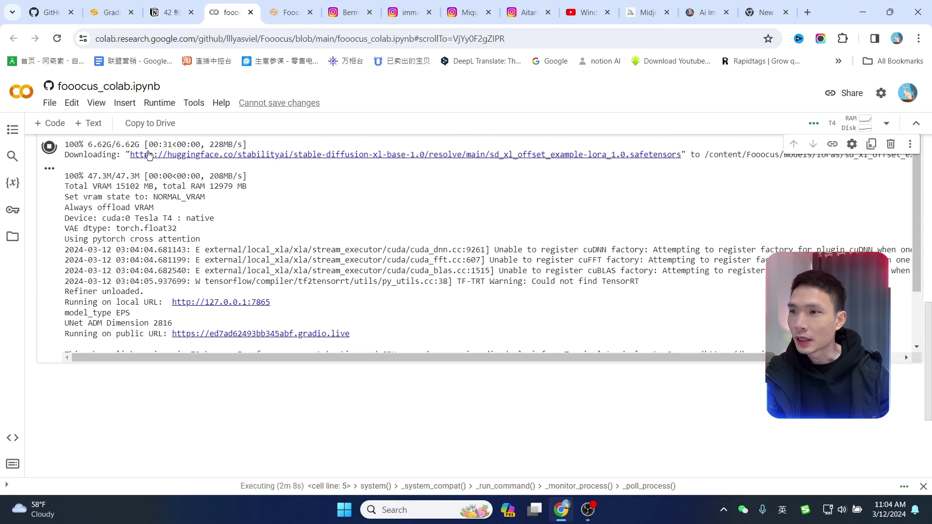
scroll(329, 255, "up", 10)
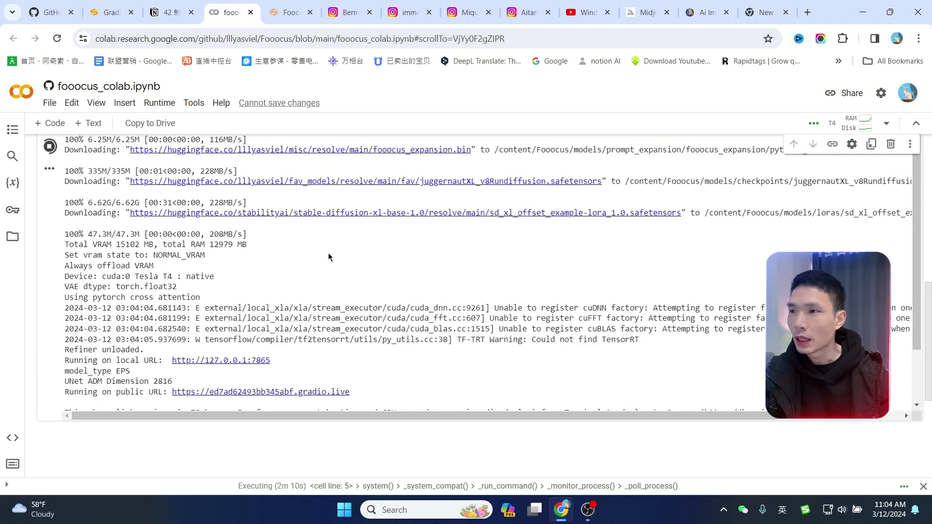
left_click(290, 13)
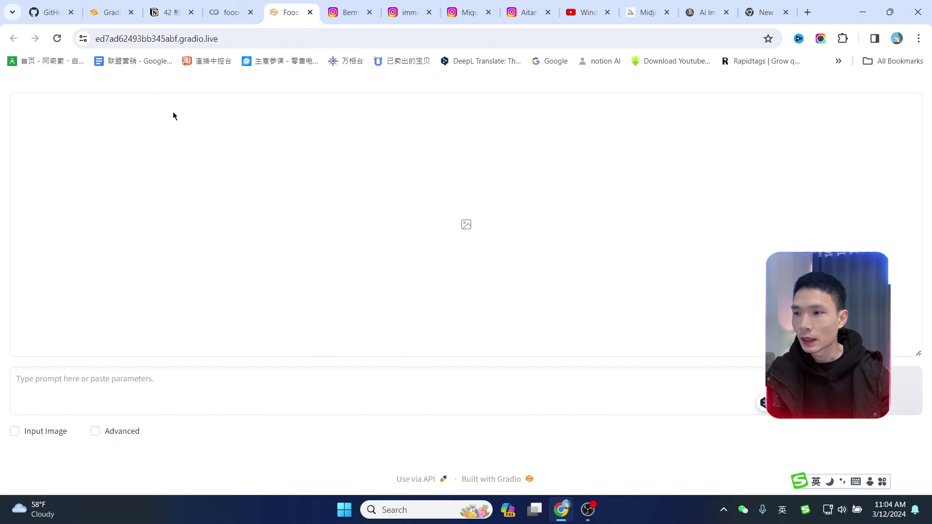
left_click(228, 12)
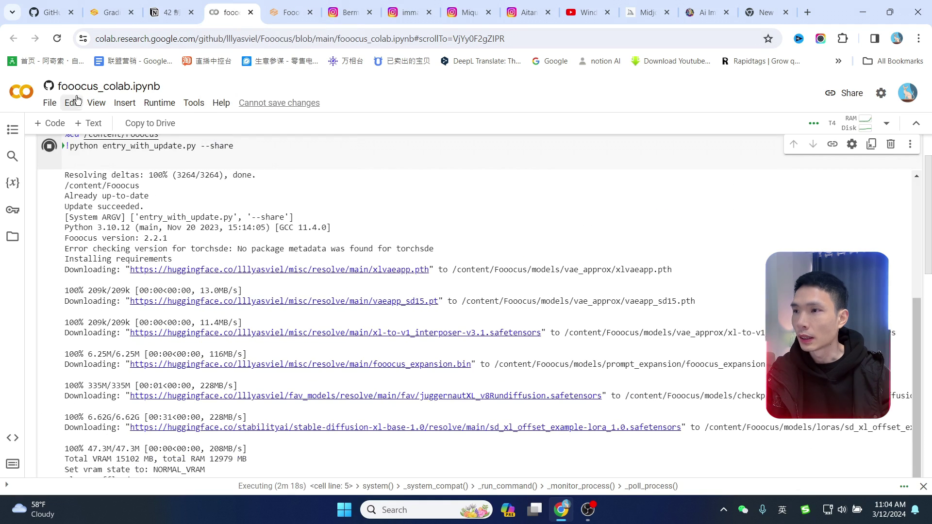
left_click(291, 12)
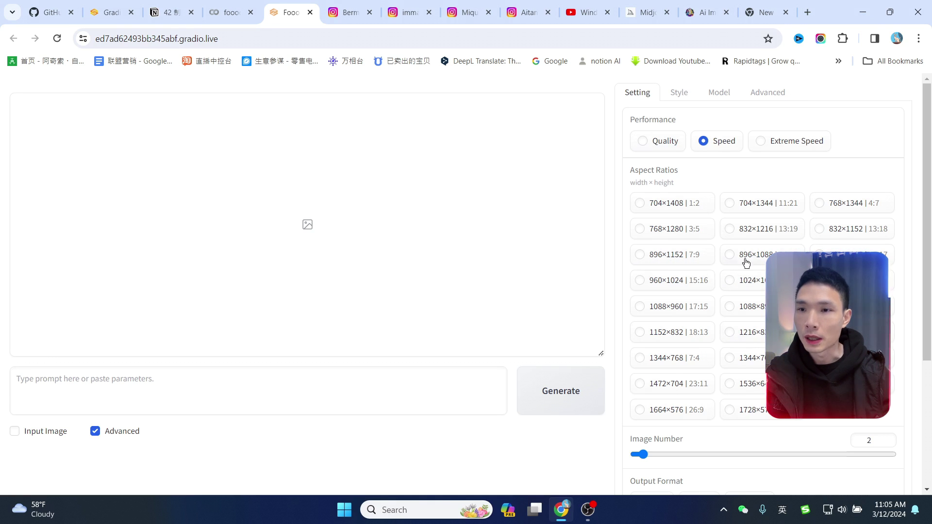
- Examine the Fooocus settings for performance, aspect ratio, image number, output format and negative prompt
left_click(212, 372)
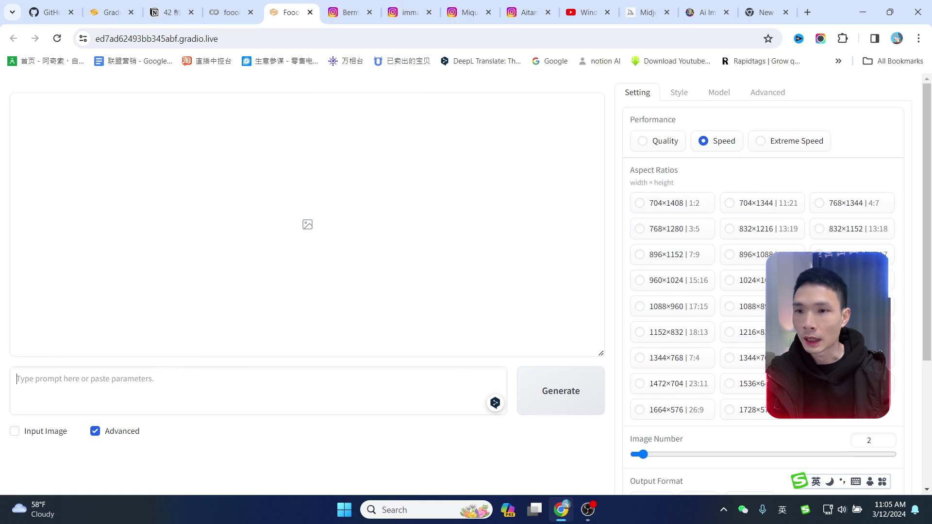
scroll(690, 262, "down", 1)
scroll(670, 301, "up", 1)
scroll(647, 339, "down", 2)
mouse_move(646, 339)
left_mouse_down()
mouse_move(666, 336)
mouse_move(642, 335)
left_mouse_up()
left_click(652, 337)
scroll(785, 315, "down", 2)
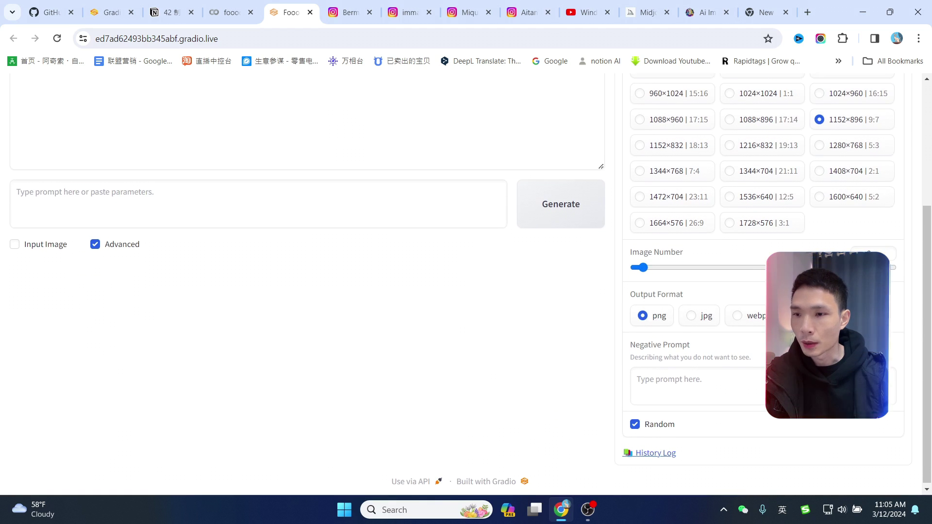
- Browse the list of image style presets and their preview pictures
scroll(679, 94, "up", 4)
left_click(683, 99)
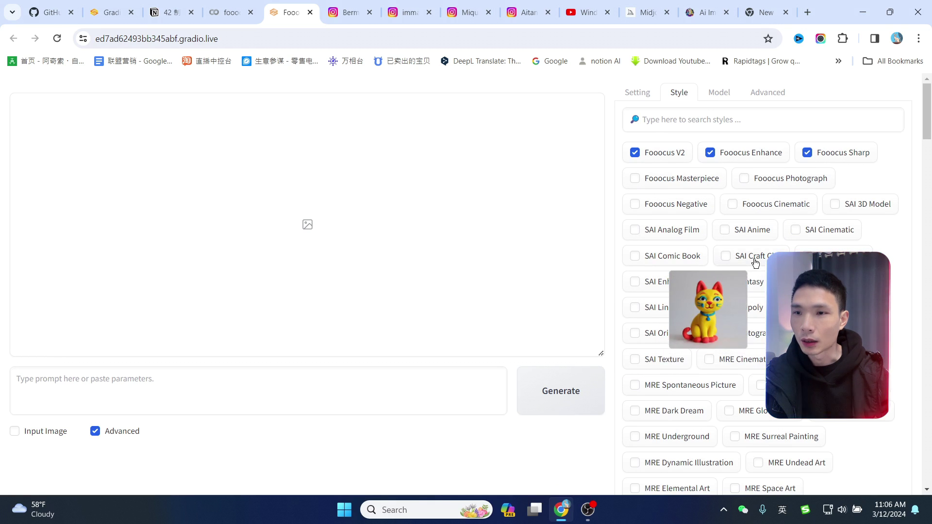
scroll(762, 311, "down", 1)
scroll(763, 311, "down", 2)
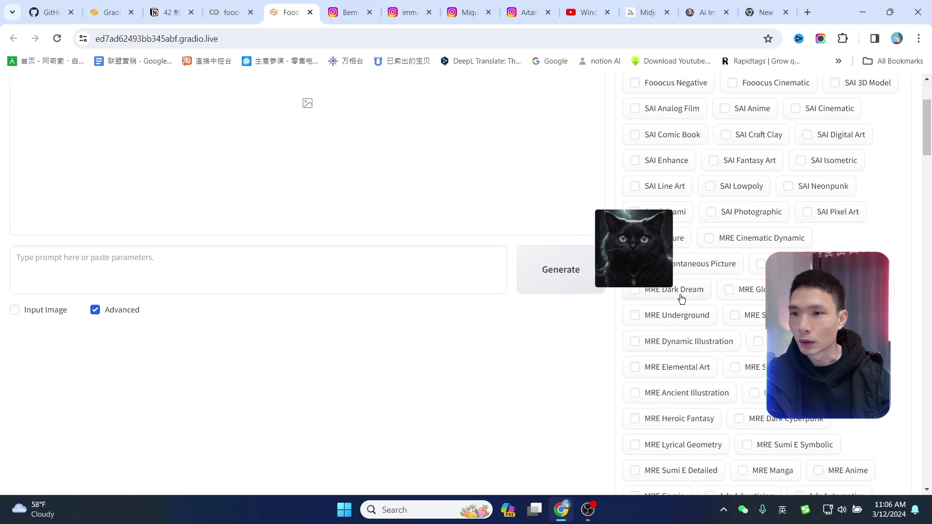
scroll(683, 329, "down", 2)
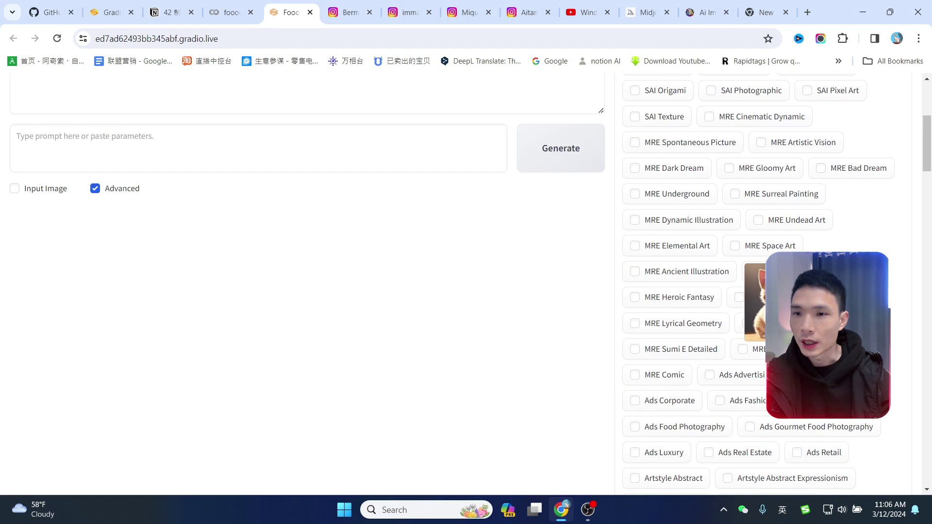
scroll(668, 342, "down", 3)
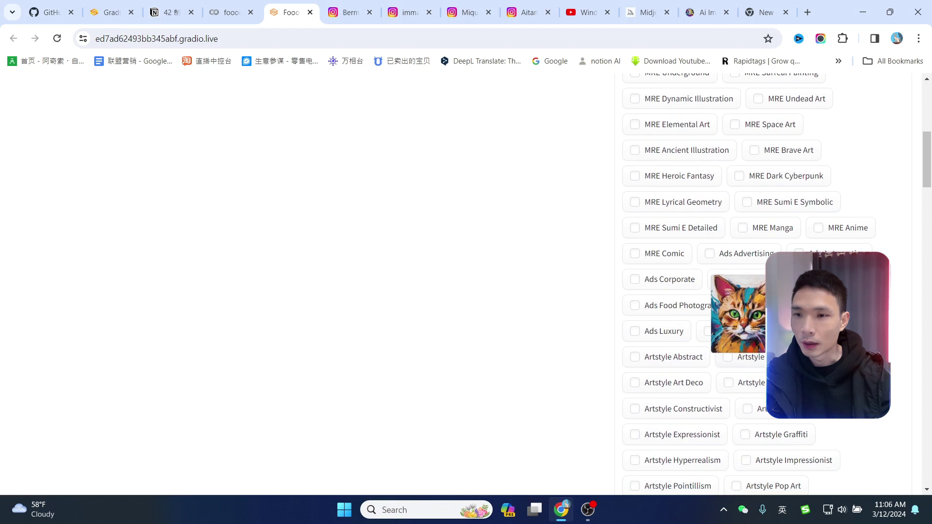
scroll(762, 234, "up", 9)
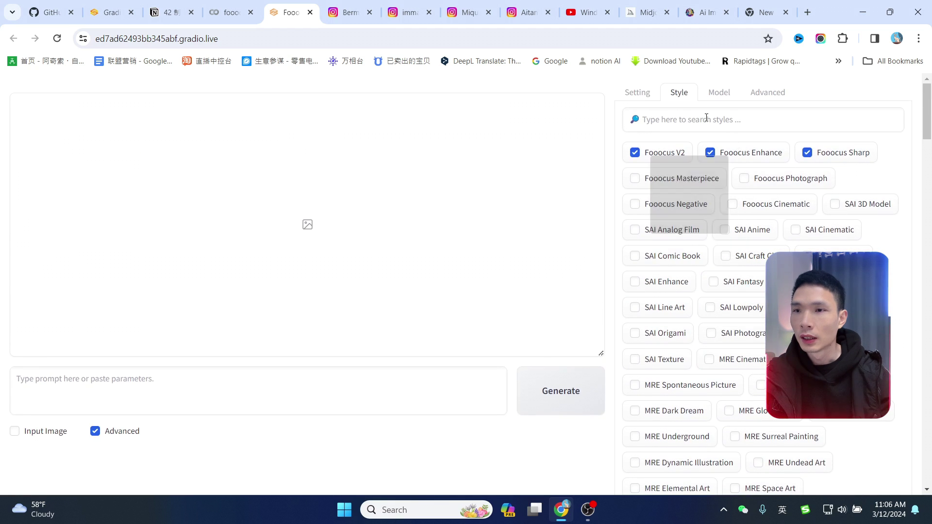
- Examine the base model, refiner and LoRA weight options
left_click(720, 92)
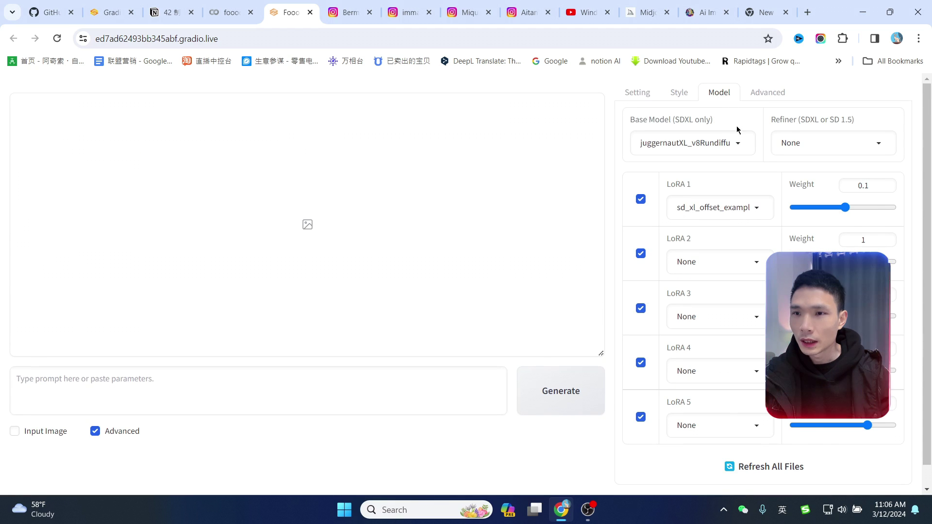
scroll(727, 232, "down", 1)
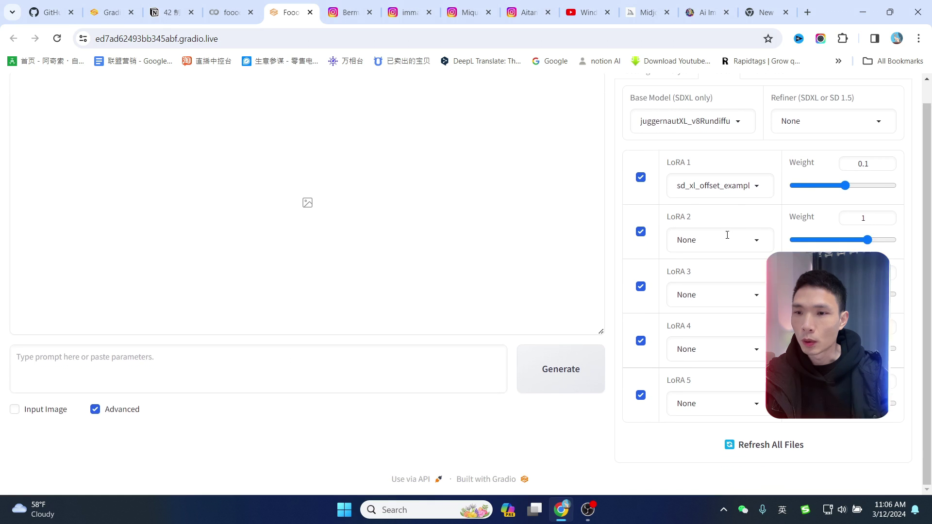
scroll(714, 235, "up", 1)
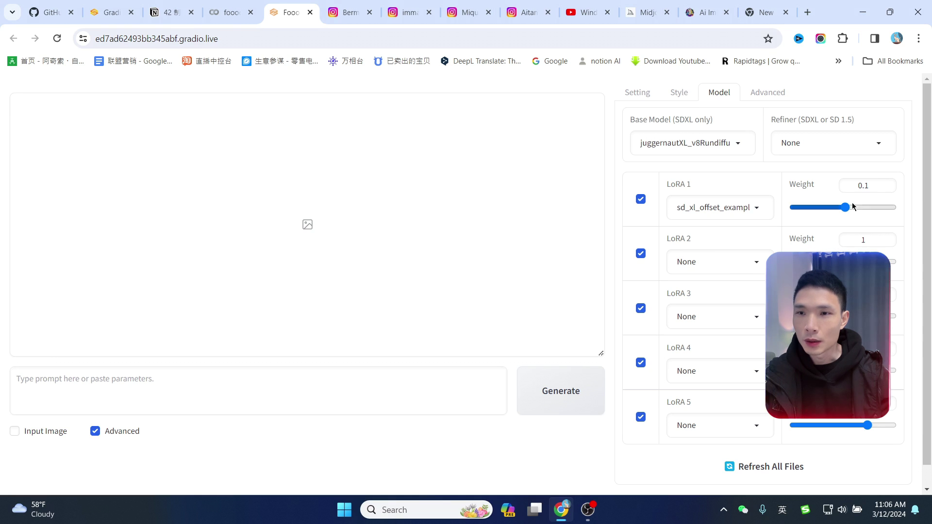
- Enable Developer Debug Mode in the advanced options and look through the debug tools
left_click(772, 93)
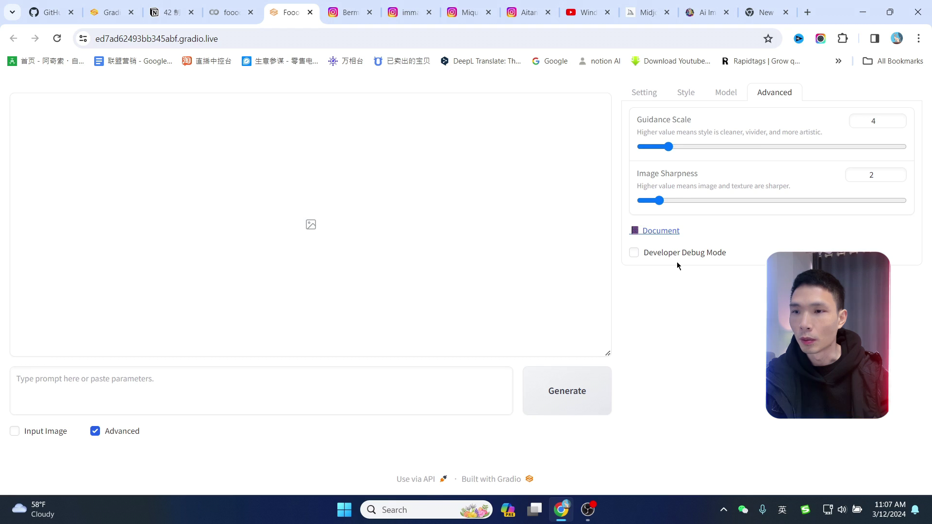
left_click(634, 253)
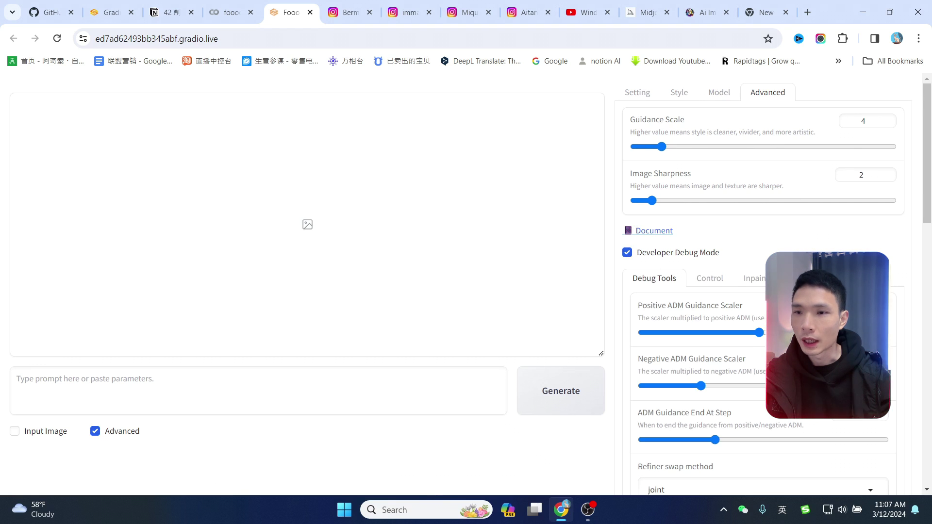
scroll(809, 251, "down", 6)
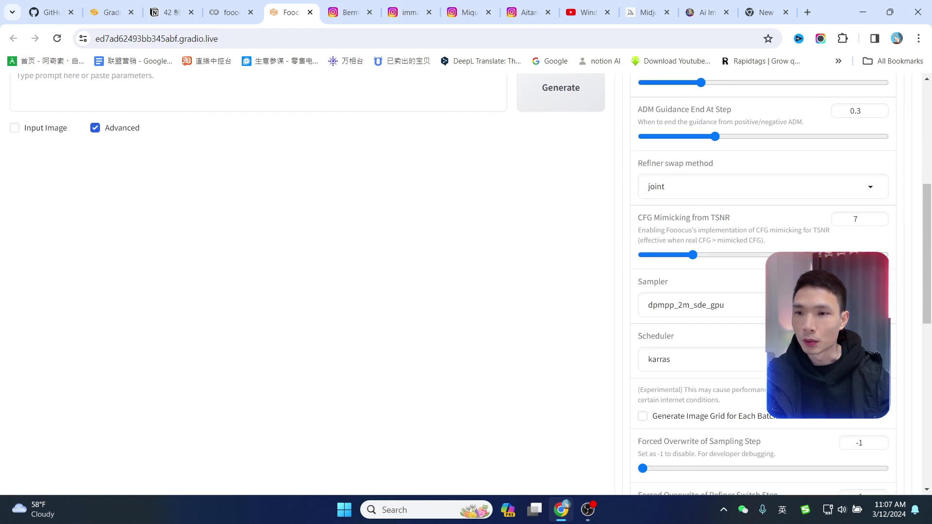
scroll(809, 252, "up", 5)
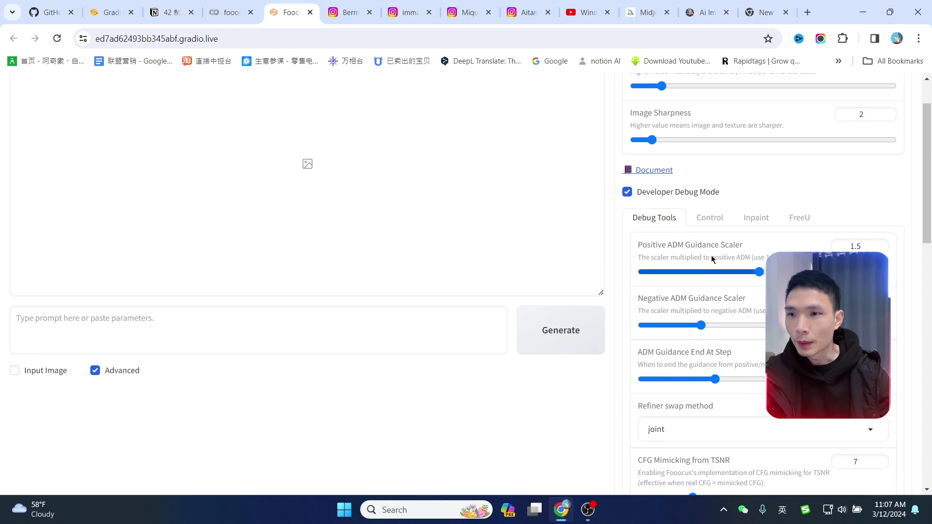
scroll(715, 274, "down", 3)
scroll(747, 312, "up", 4)
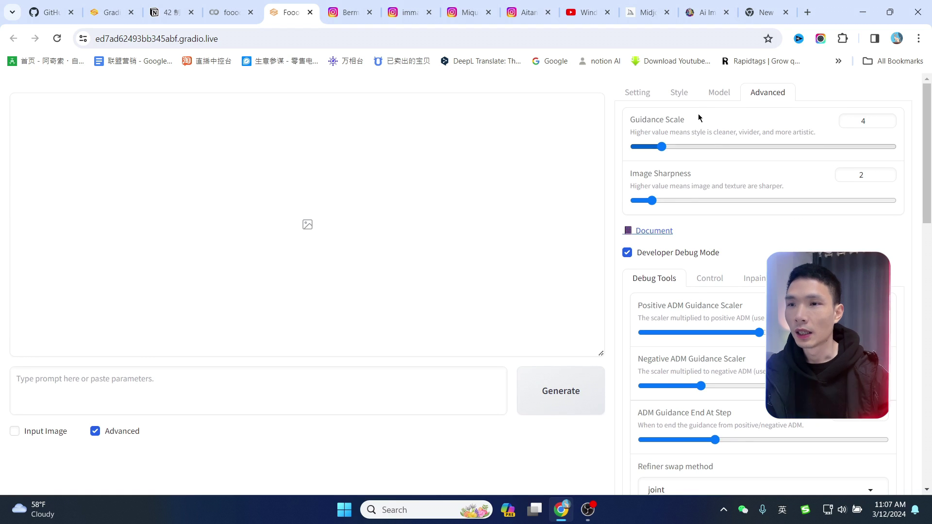
- Recheck the selected styles, return to the general settings, and activate the prompt box
left_click(680, 93)
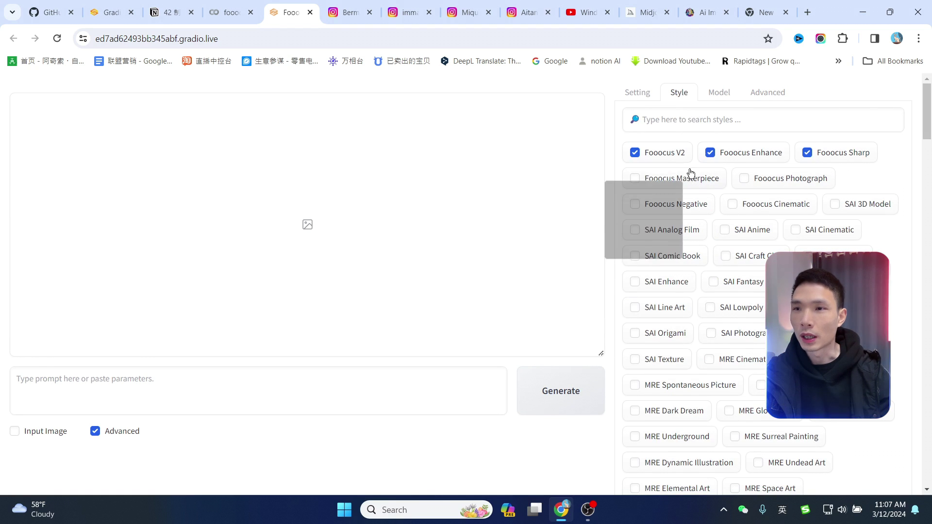
left_click(641, 94)
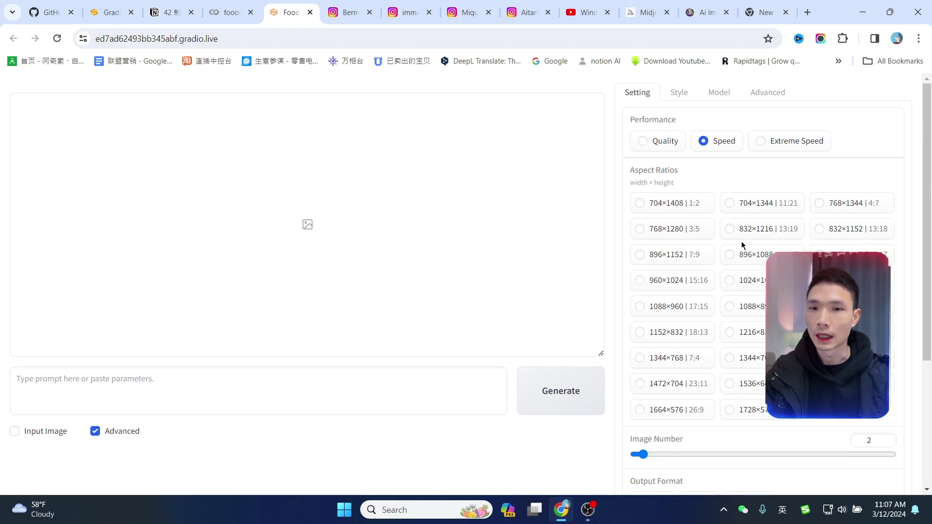
left_click(188, 384)
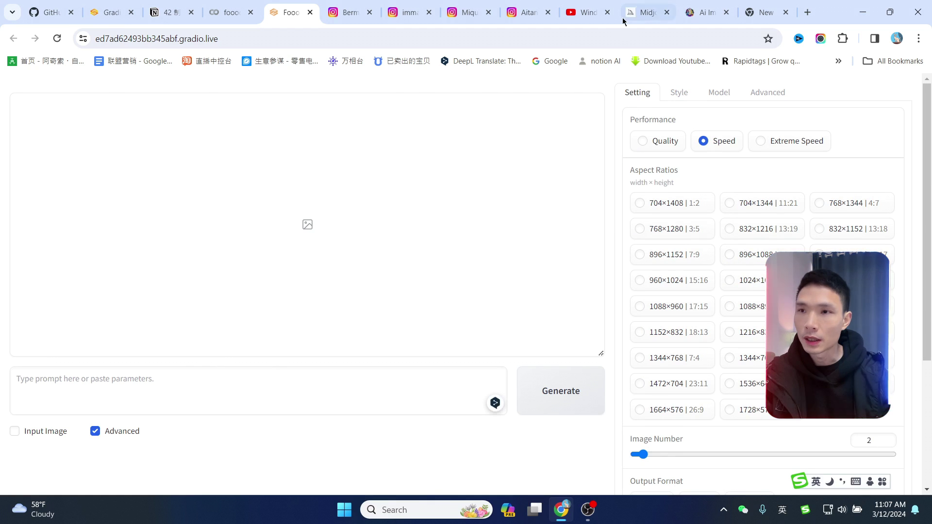
- Switch to Leonardo.Ai, browse the home page gallery, and copy the full prompt of the red-haired medieval maid portrait
left_click(701, 12)
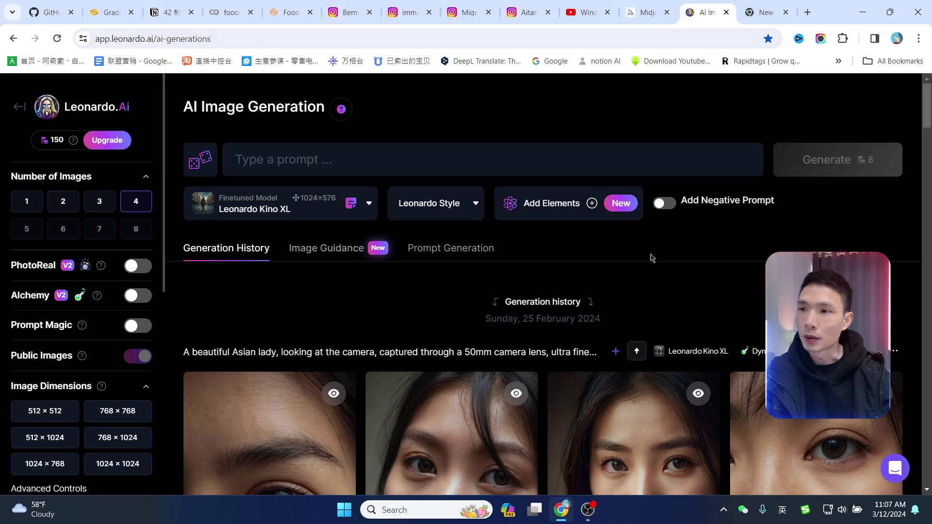
scroll(651, 258, "down", 2)
scroll(651, 257, "up", 2)
key("alt+Left")
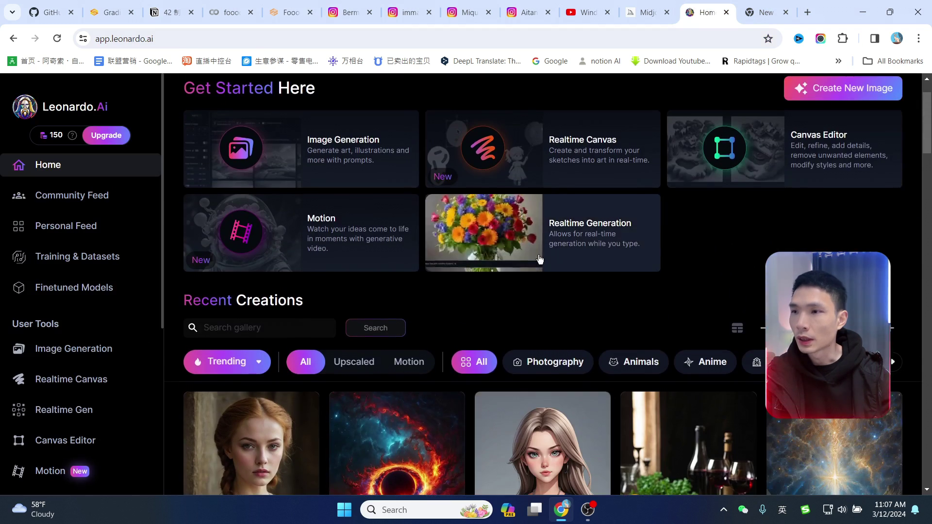
scroll(540, 260, "down", 4)
scroll(589, 240, "down", 1)
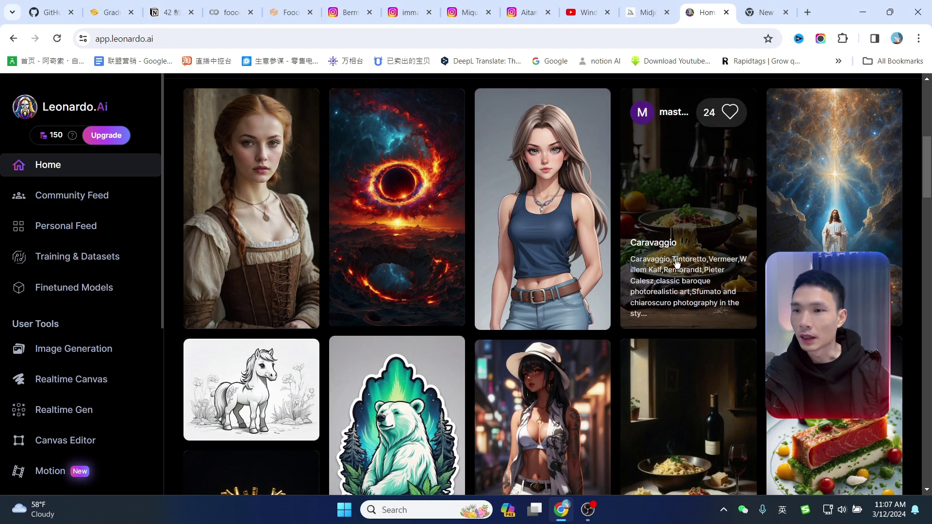
left_click(257, 166)
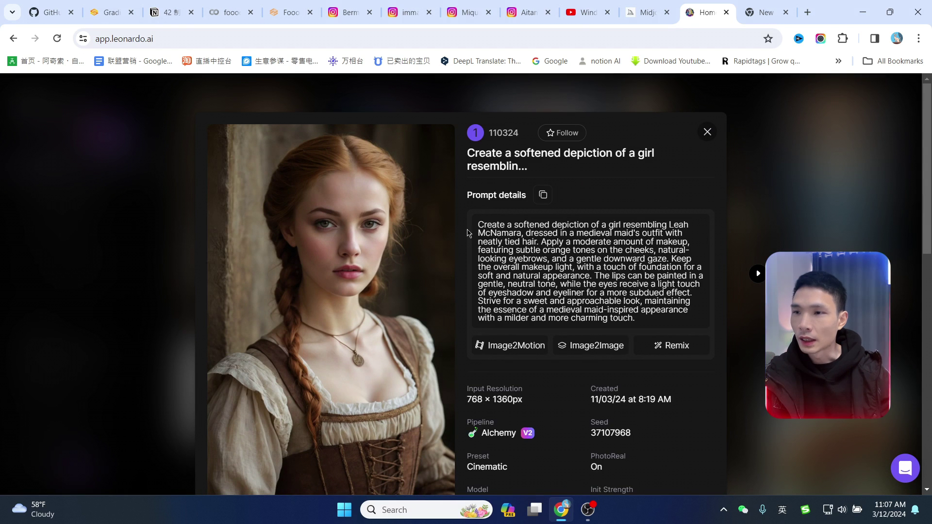
left_click_drag(480, 227, 646, 322)
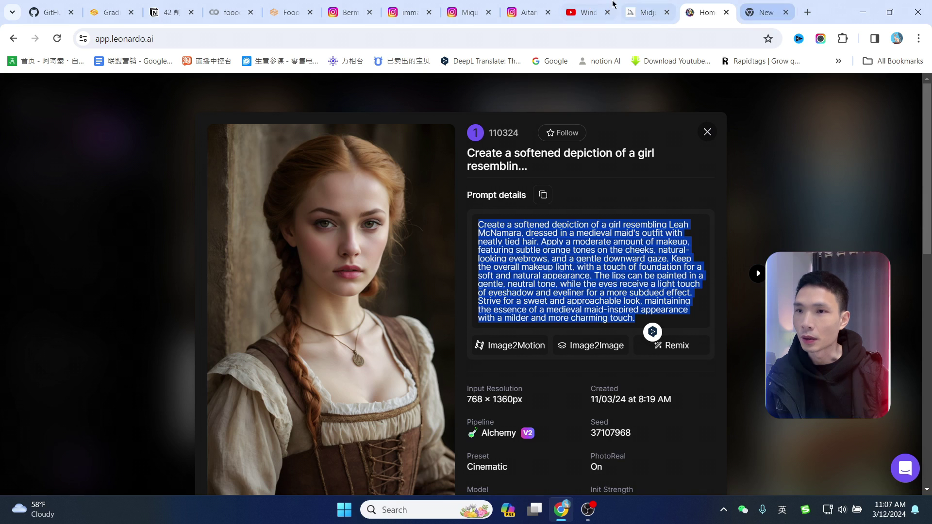
- Close the Midjourney tab and return to the Fooocus page
left_click(646, 12)
key("ctrl+w")
left_click(296, 12)
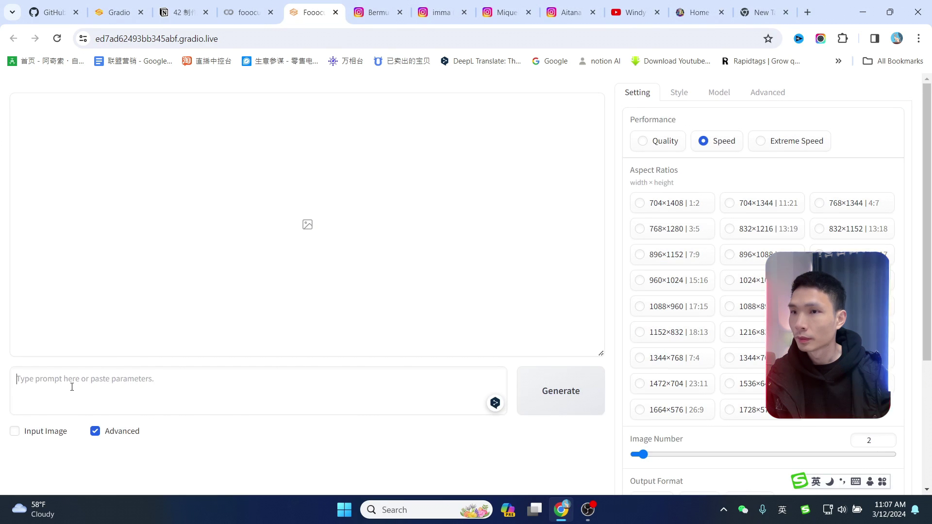
- Paste the copied medieval maid prompt, set the aspect ratio to 1024×1024 (1:1), and generate the images
key("ctrl+v")
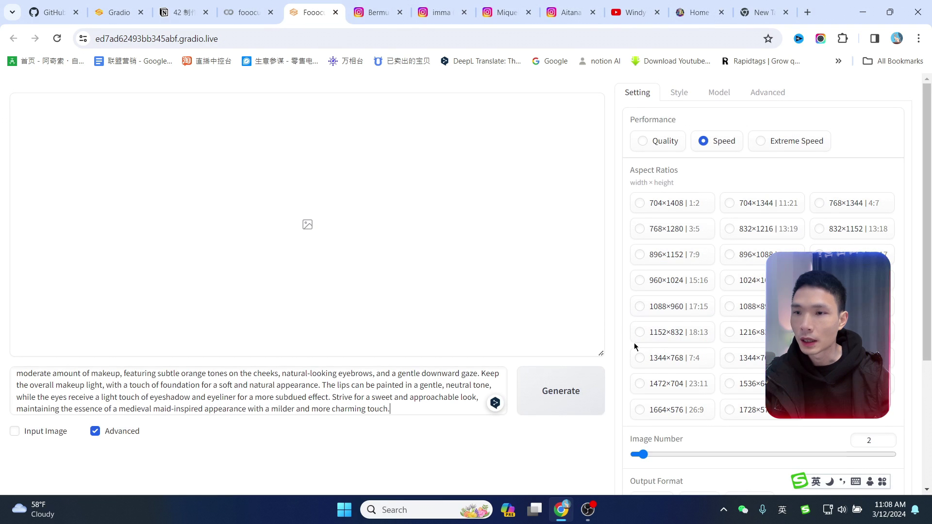
left_click(729, 281)
left_click(568, 395)
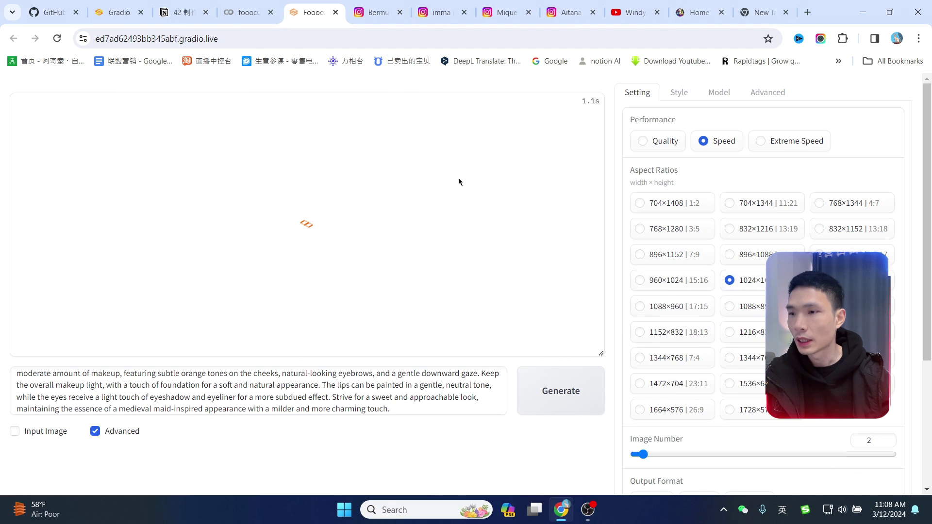
- Check the SeaArt home page, then review the medieval maid portrait's prompt details on Leonardo.Ai
left_click(762, 13)
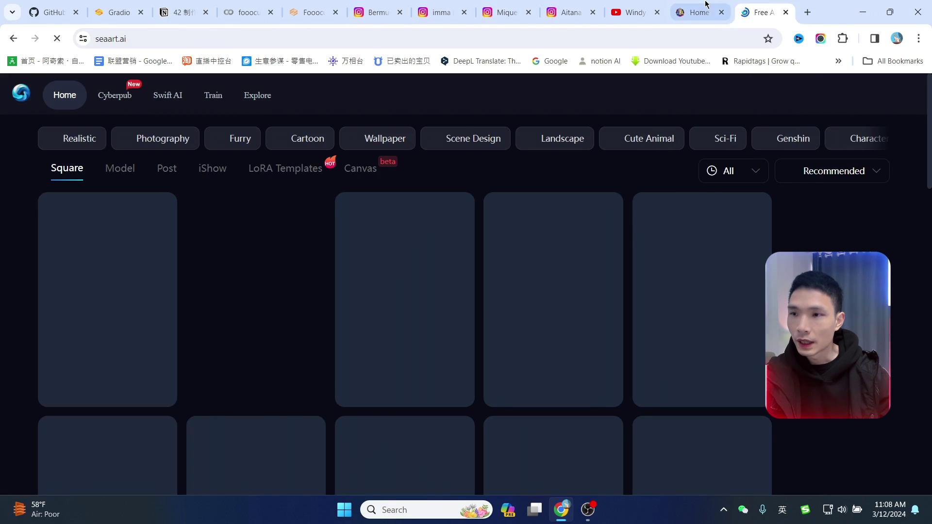
left_click(705, 7)
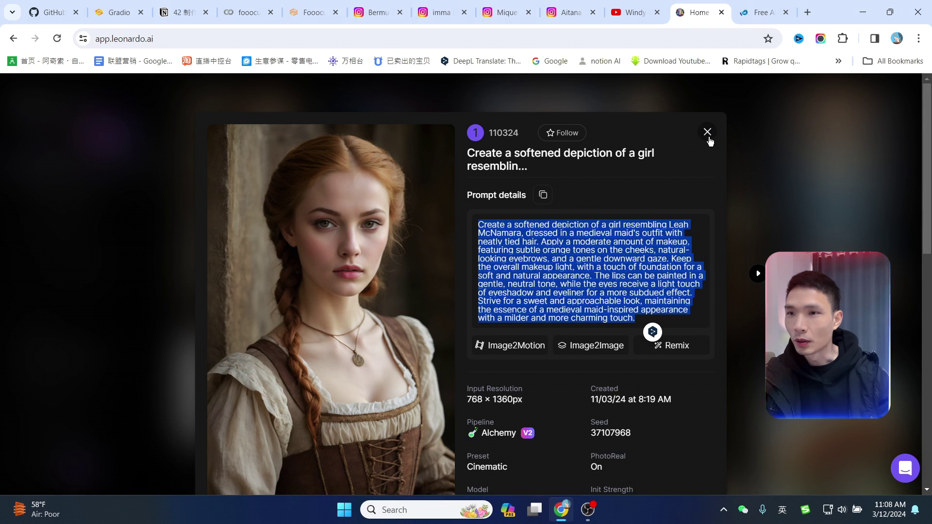
left_click(565, 284)
left_click_drag(602, 271, 631, 286)
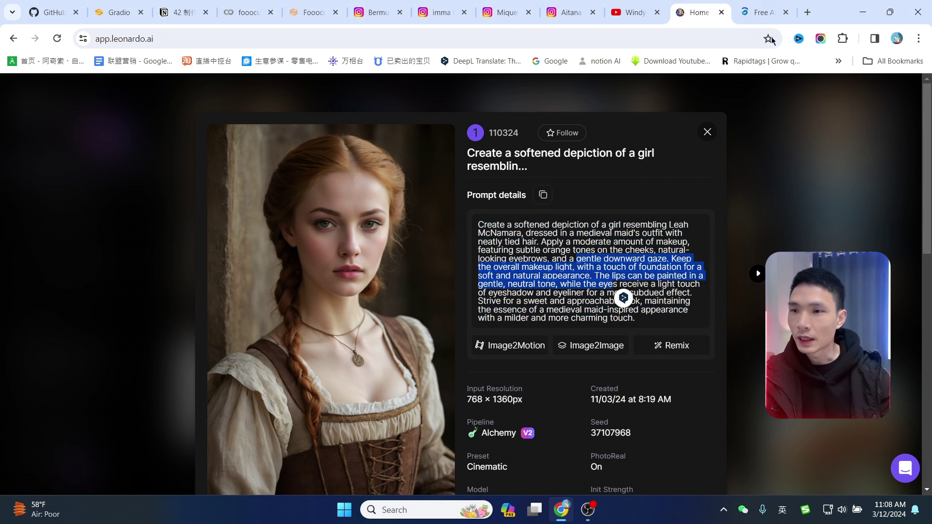
- Switch to SeaArt, browse the portrait gallery, and open the blonde fashion model image to highlight its full prompt
left_click(761, 12)
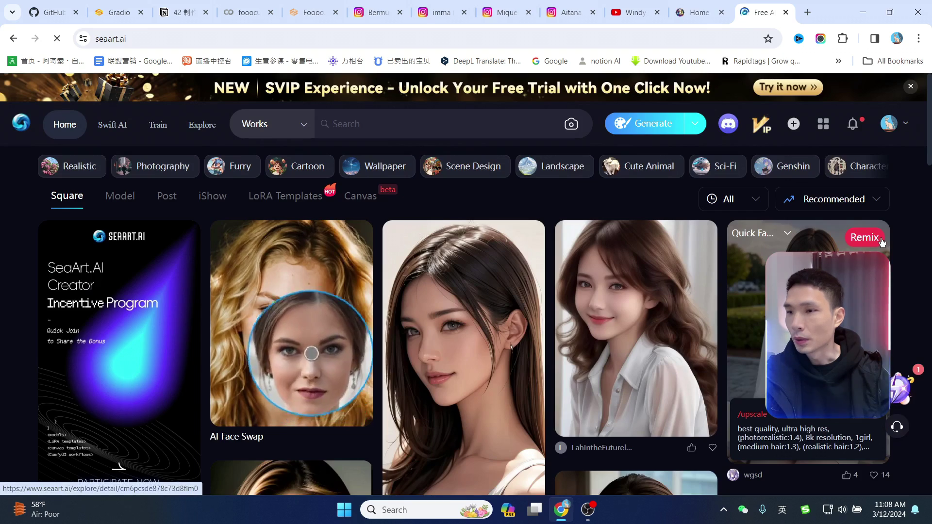
scroll(626, 396, "down", 1)
scroll(639, 370, "down", 3)
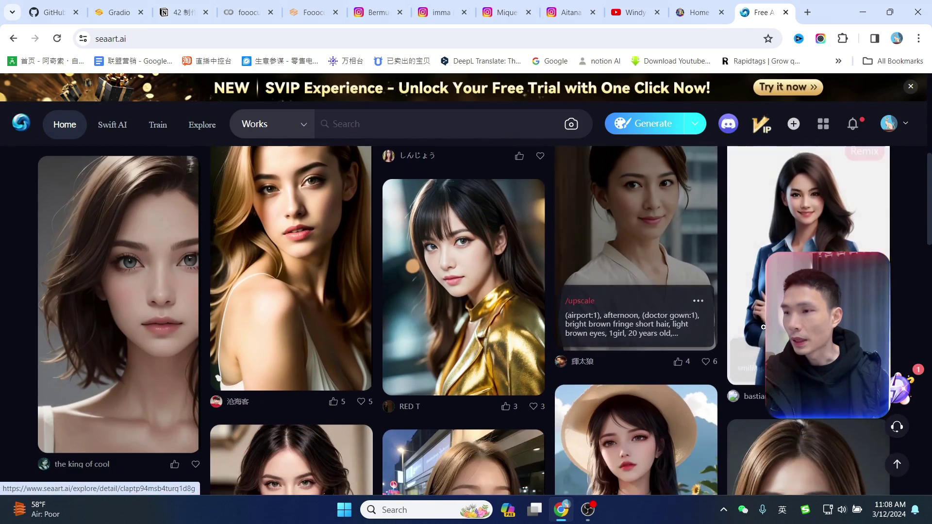
scroll(534, 291, "up", 2)
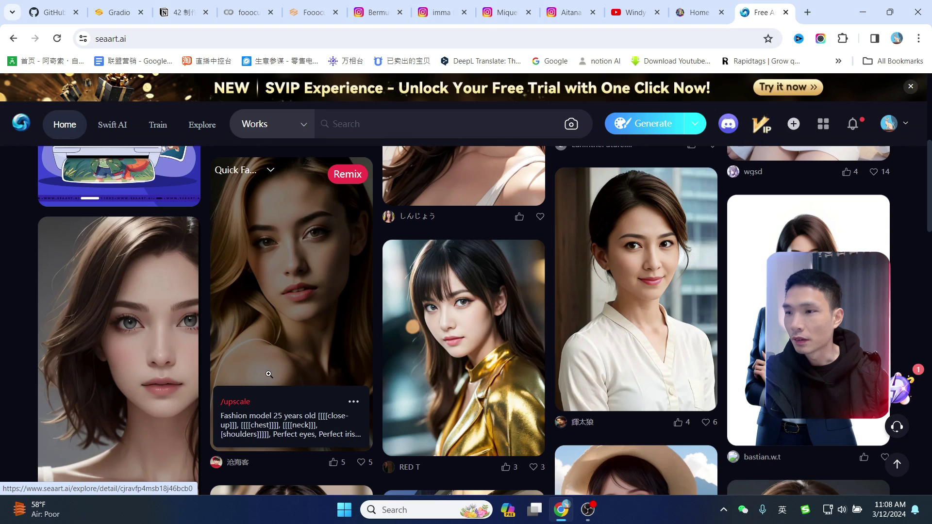
left_click(250, 233)
left_click_drag(482, 244, 678, 286)
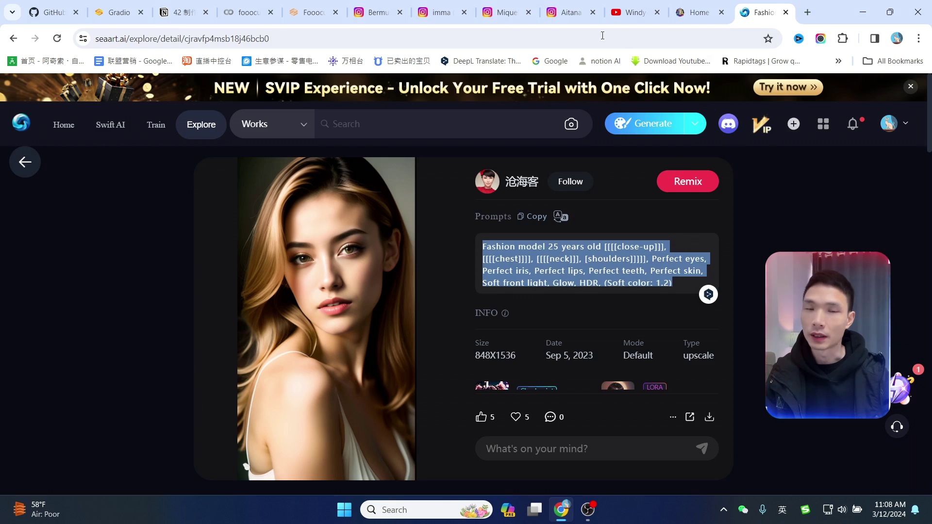
- In DeepL, translate "美丽的女模特，全身照，长发。在巴黎时装周期间，身着迷人的前卫极简主义红色连衣裙。" into English and dismiss the Windows app offer
left_click(311, 12)
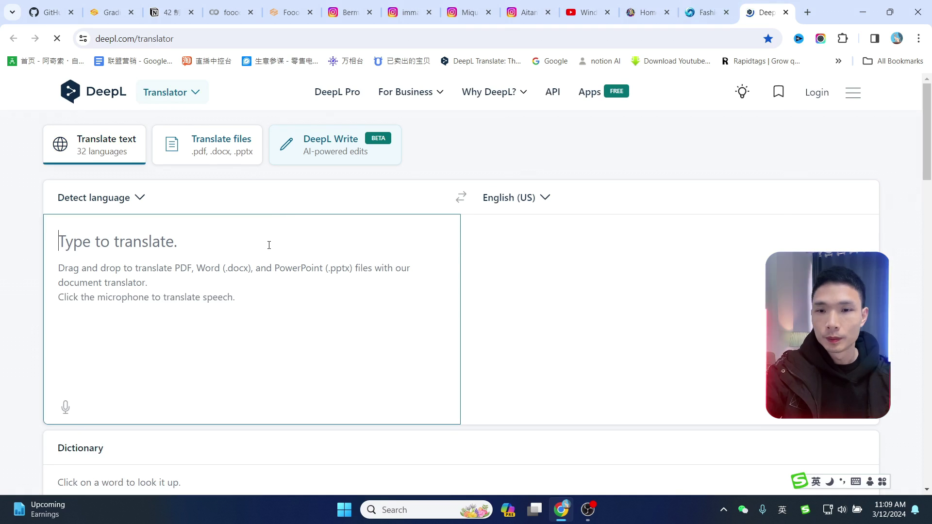
type("美丽的女模特，全身照，长发。在巴黎时装周期间，身着迷人的前卫极简主义红色连衣裙。")
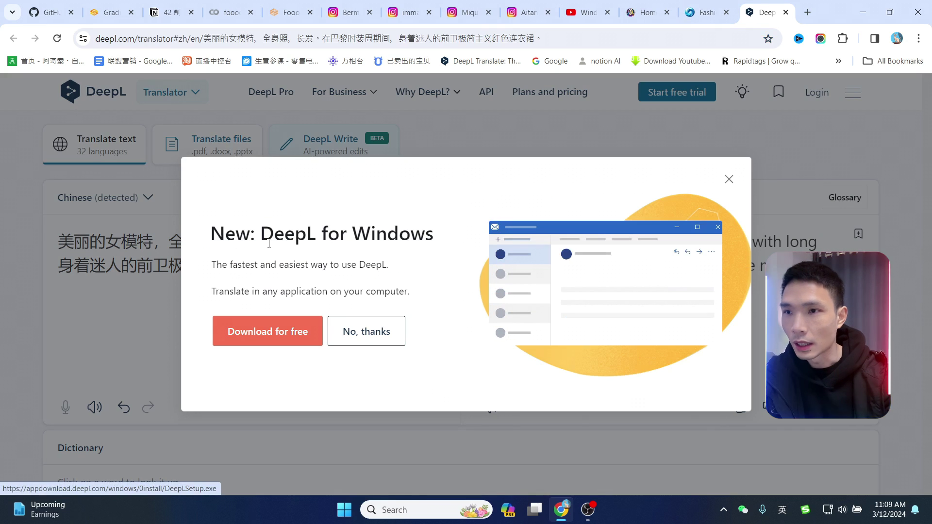
left_click(724, 186)
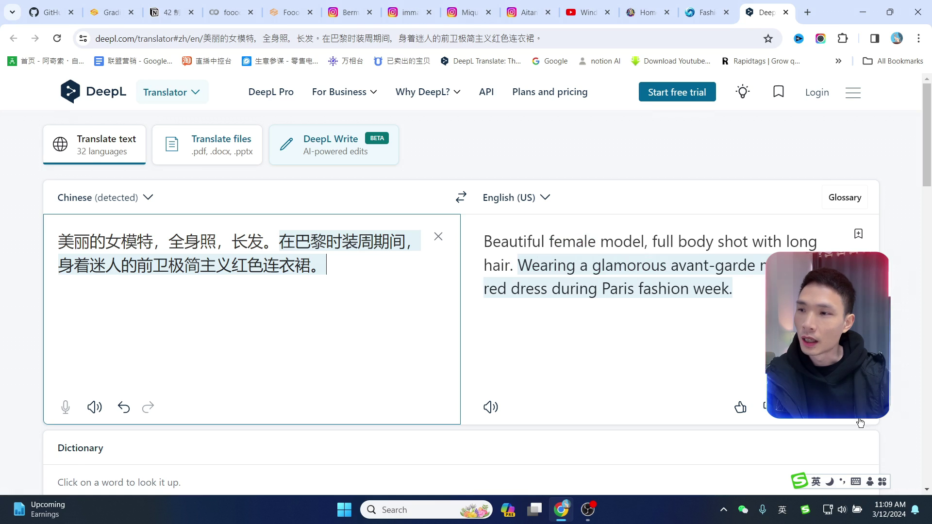
left_click(651, 137)
- Return to Fooocus and examine both generated medieval portraits at enlarged size
left_click(291, 12)
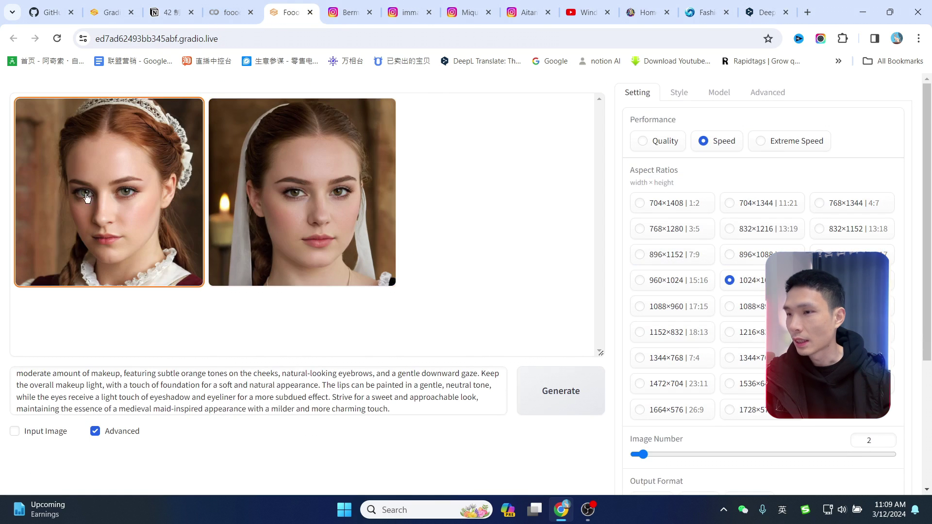
left_click(129, 170)
left_click(381, 200)
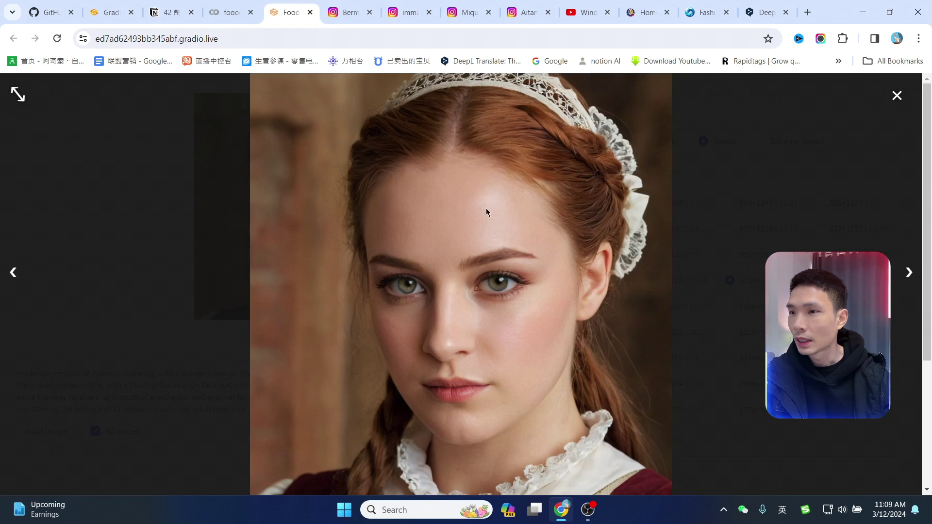
scroll(563, 272, "down", 4)
scroll(632, 243, "up", 4)
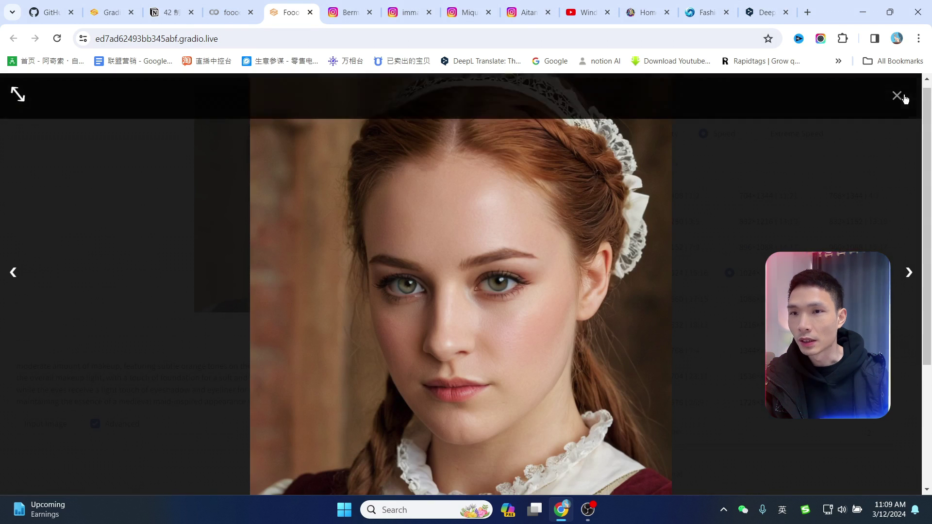
left_click(897, 95)
left_click(316, 334)
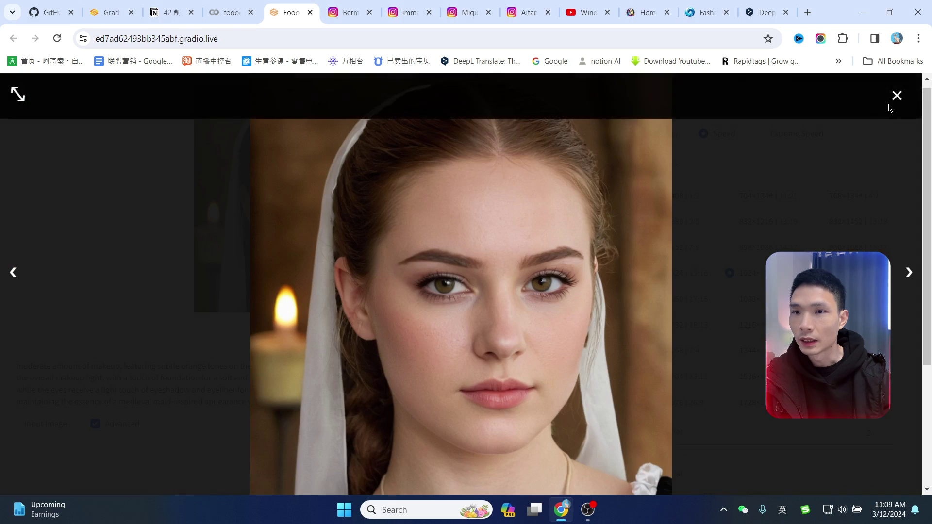
key("Escape")
- Replace the prompt with "Beautiful female model, full body shot with long hair. Wearing a glamorous avant-garde minimalist red dress during Paris fashion week."
key("ctrl+a")
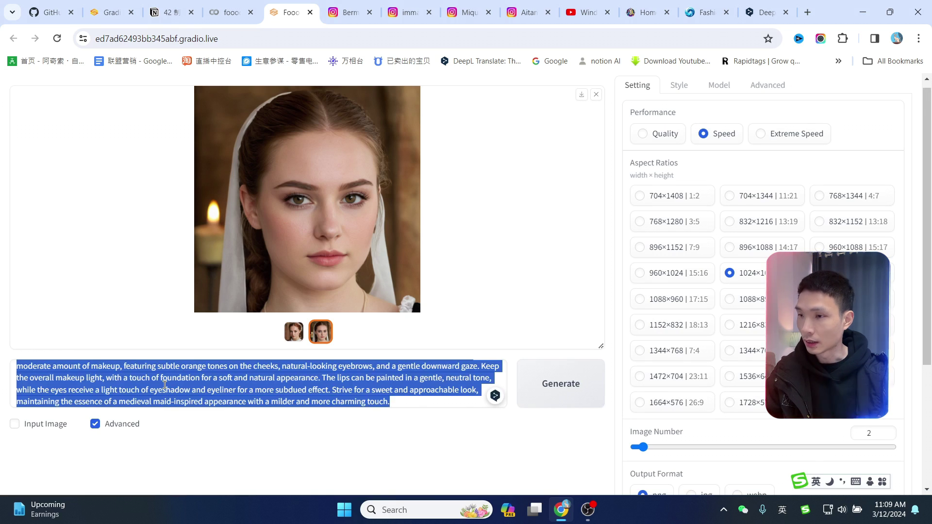
type("Beautiful female model, full body shot with long hair. Wearing a glamorous avant-garde minimalist red dress during Paris fashion week.")
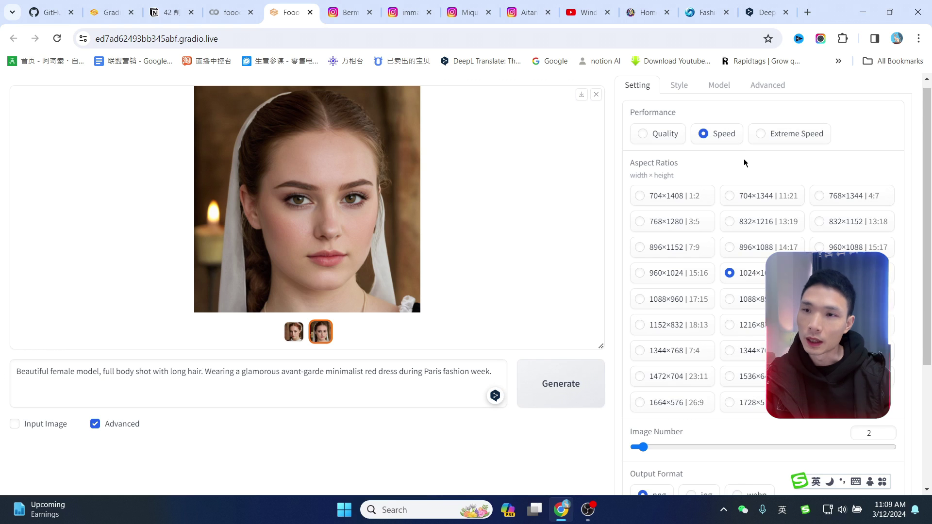
scroll(718, 146, "up", 1)
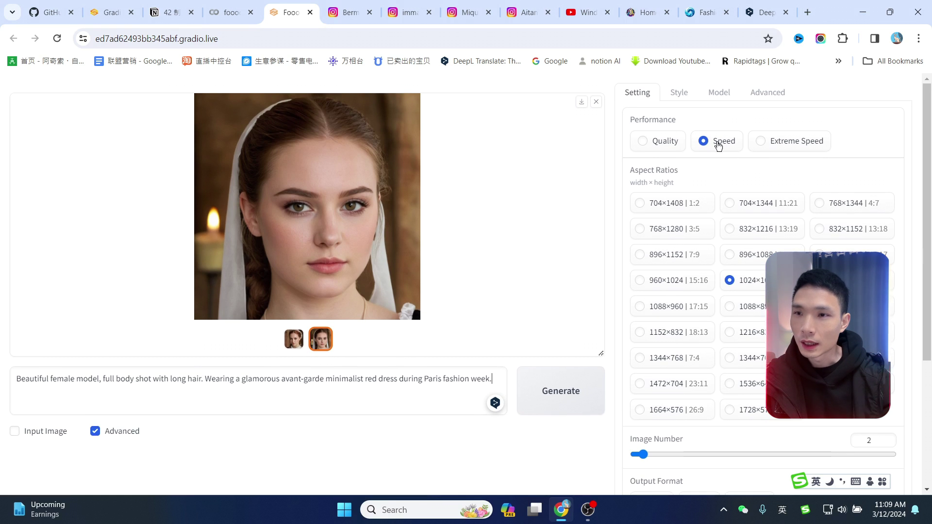
- Search the styles for "high fa" and enable the High Fashion style
left_click(677, 93)
left_click(672, 121)
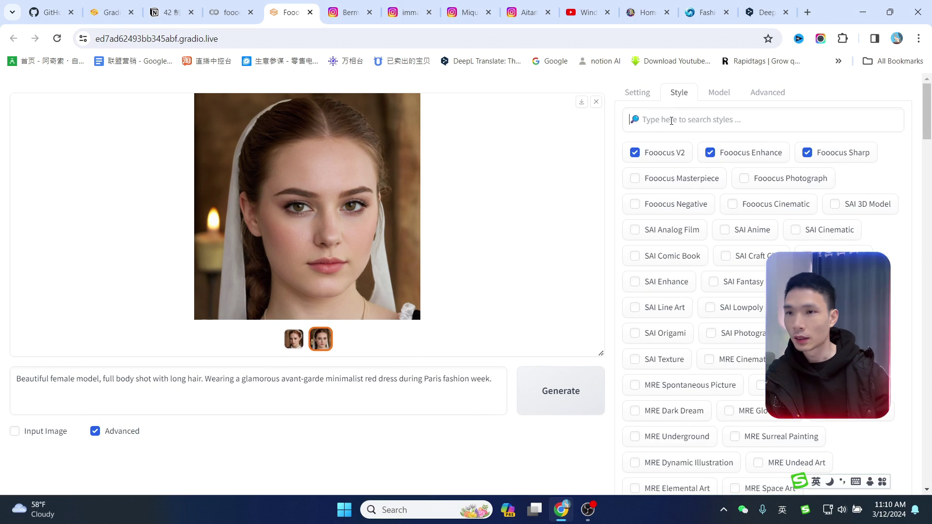
type("hi")
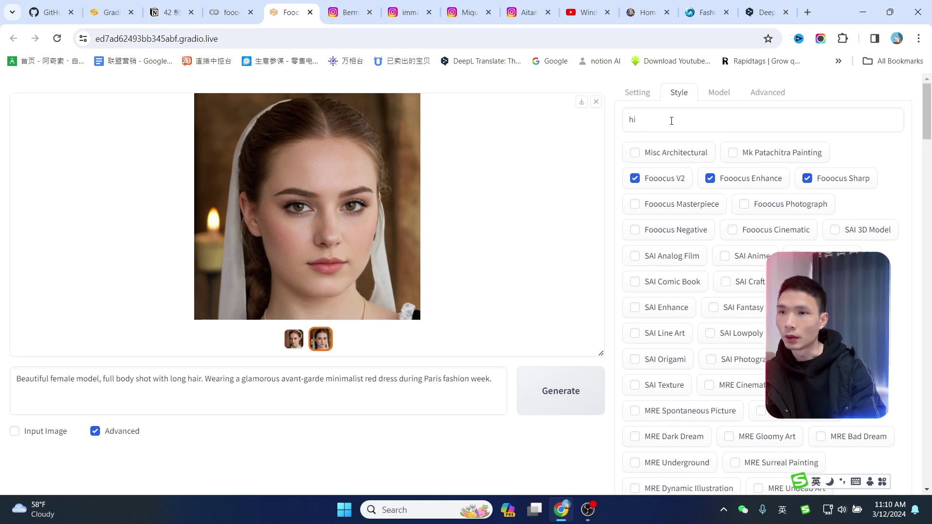
type("thgh fa")
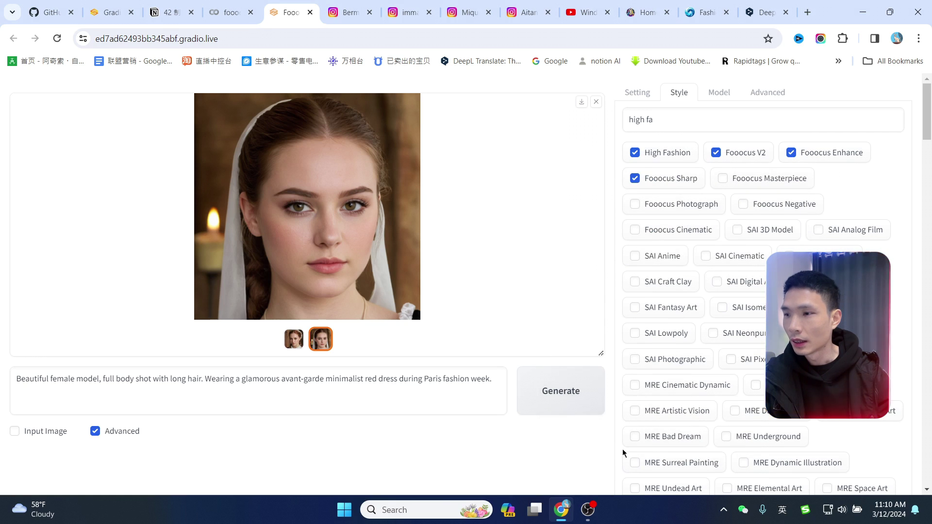
- Return to the general settings, generate the red dress images, and follow the generation progress
left_click(644, 95)
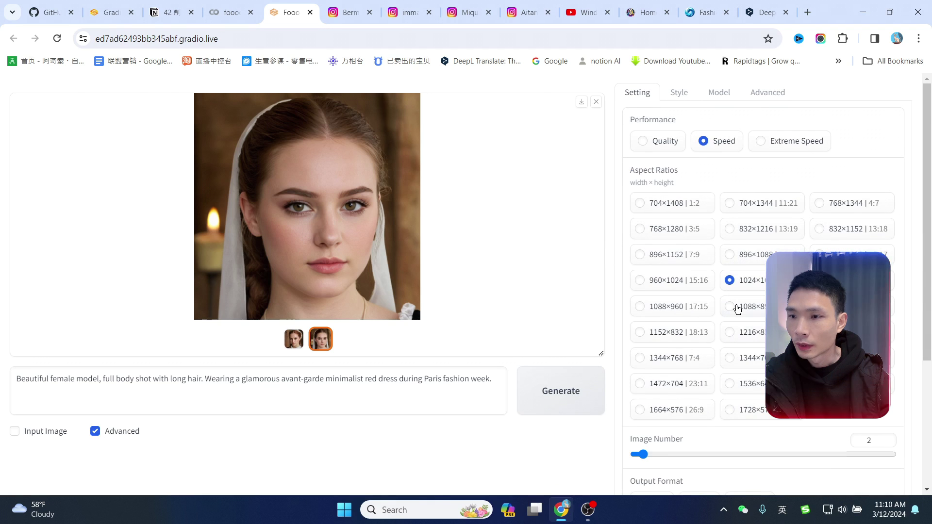
left_click(562, 403)
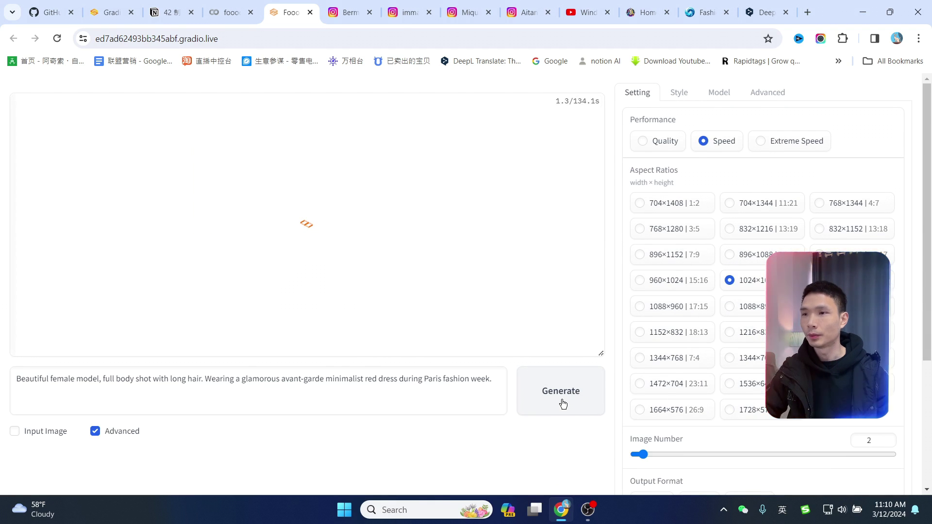
scroll(690, 413, "down", 1)
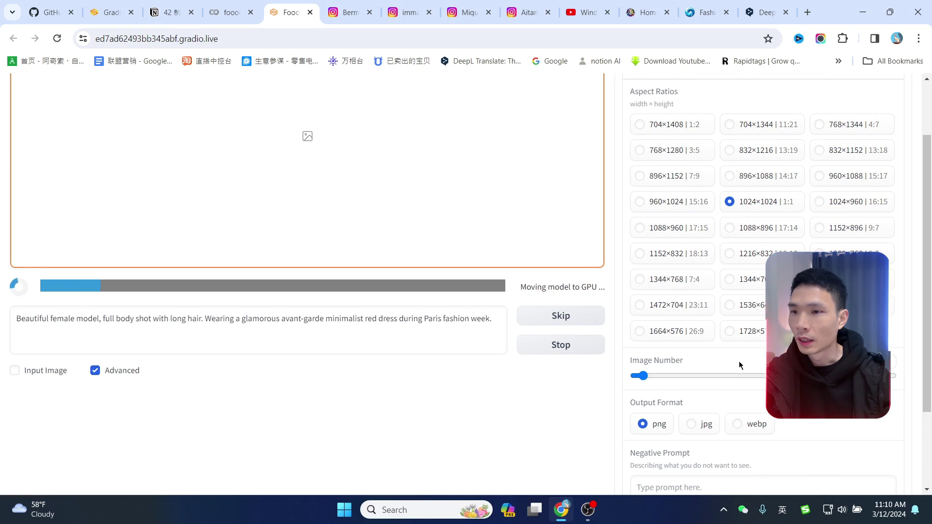
scroll(739, 358, "up", 2)
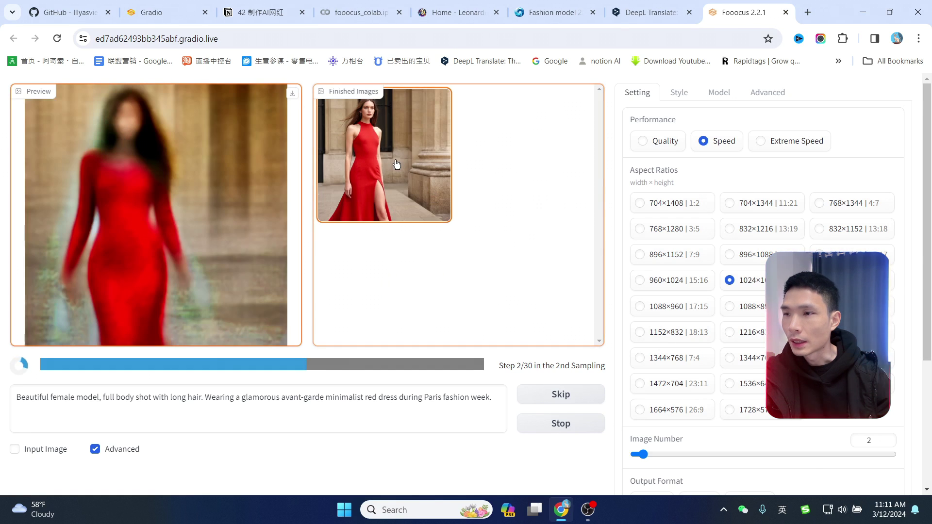
- Inspect the first finished red dress image at enlarged size, then close it and wait for generation to finish
left_click(396, 164)
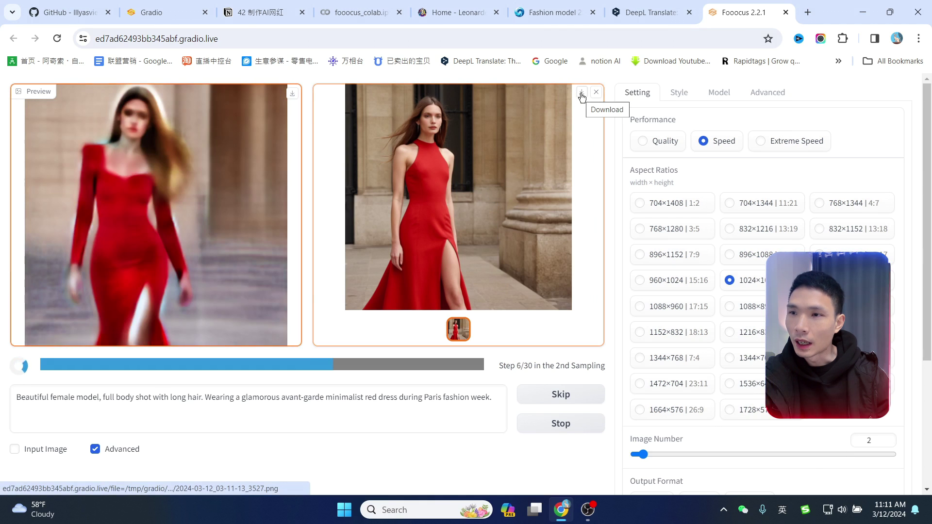
left_click(510, 145)
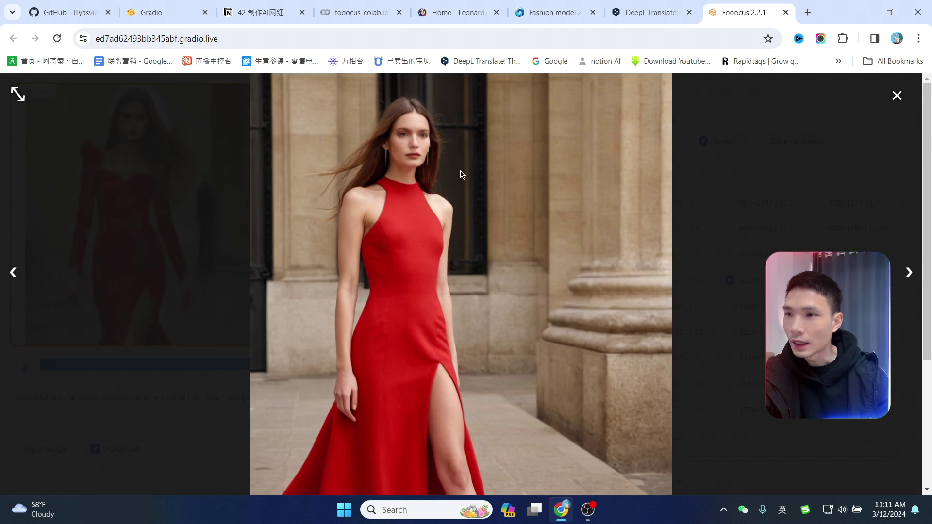
scroll(529, 252, "down", 4)
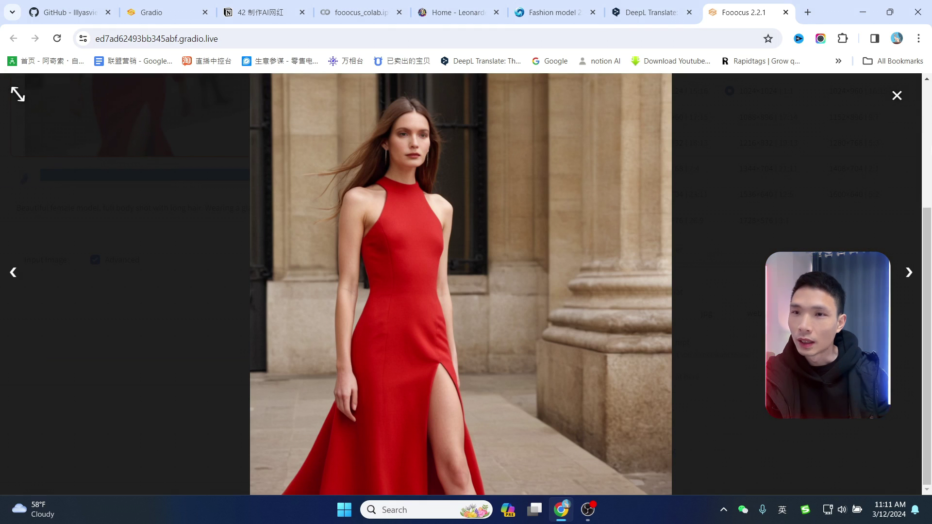
left_click(897, 96)
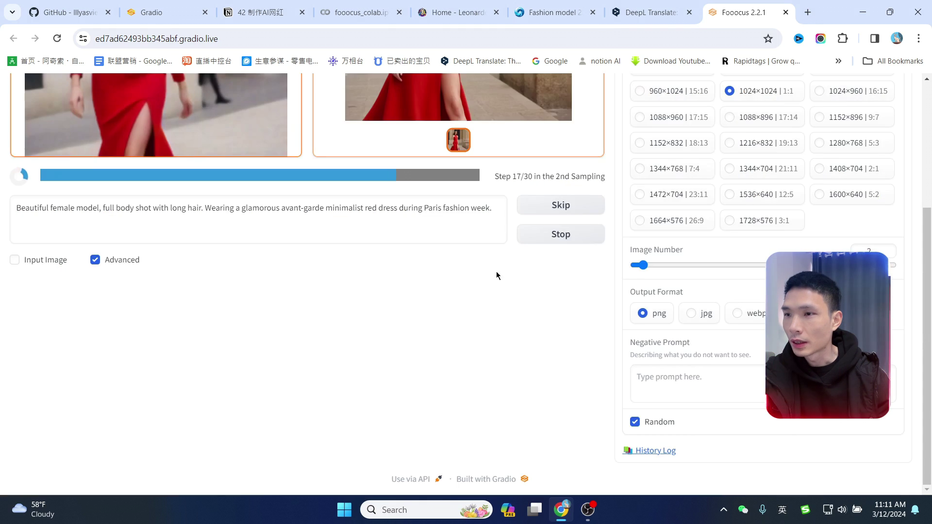
scroll(497, 272, "up", 4)
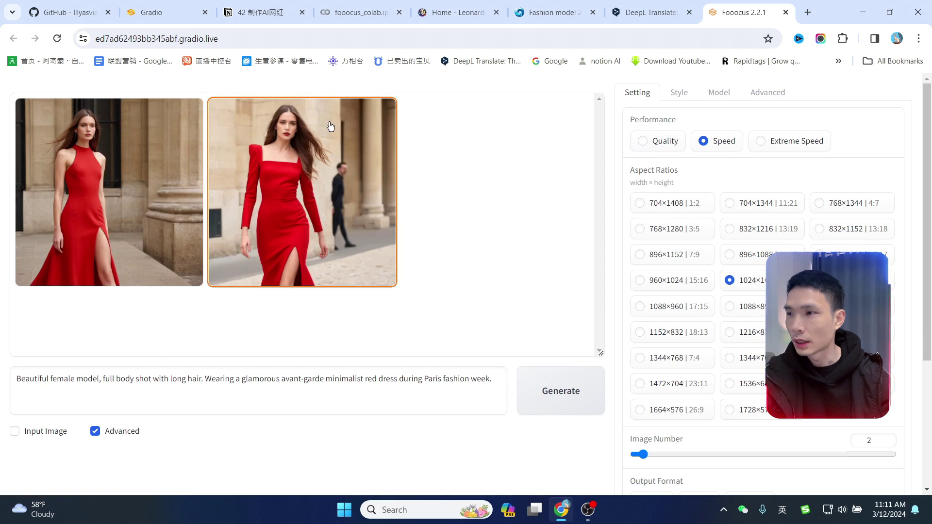
- Open the second finished image, with the long-sleeved red dress, and download it
left_click(290, 156)
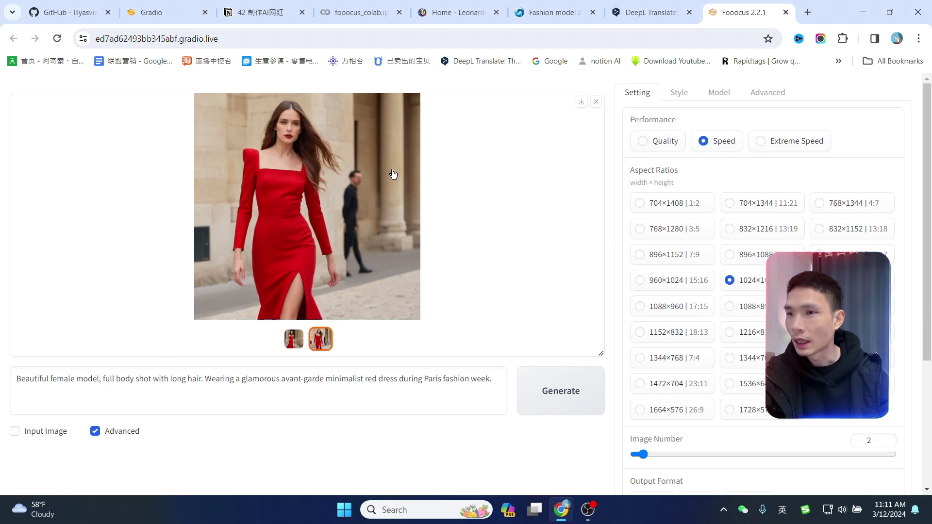
left_click(605, 200)
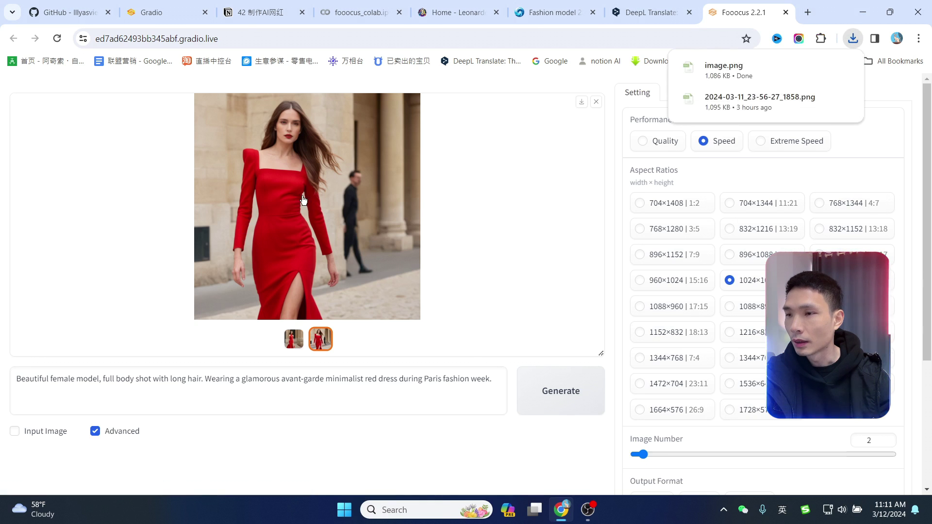
- Bring up the Civitai home page, then switch to the TensorArt home page
left_click(436, 251)
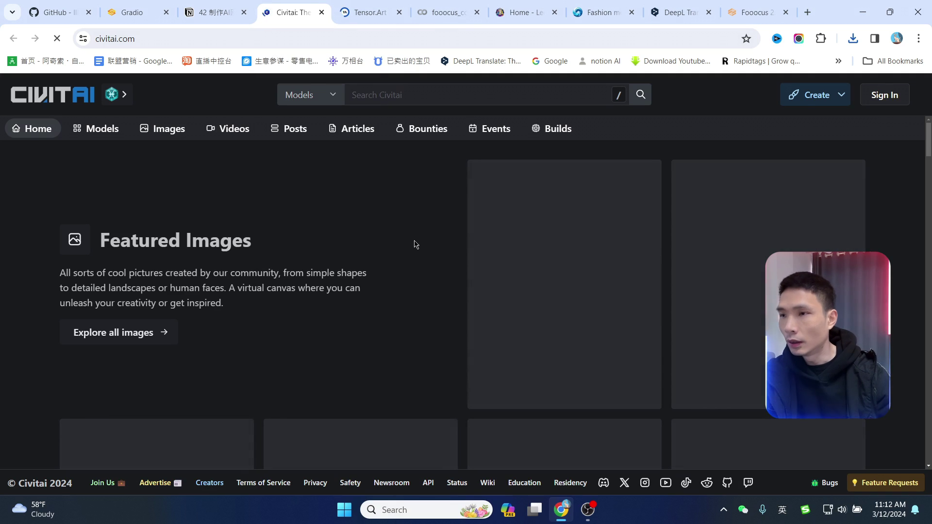
left_click(342, 11)
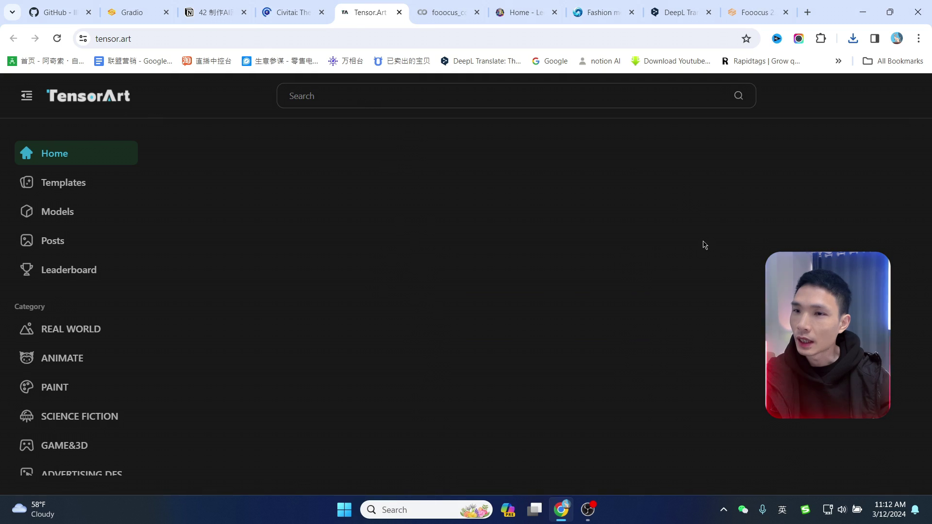
- Look over the templates and models on the TensorArt home page, then check the Civitai home page
scroll(618, 295, "down", 10)
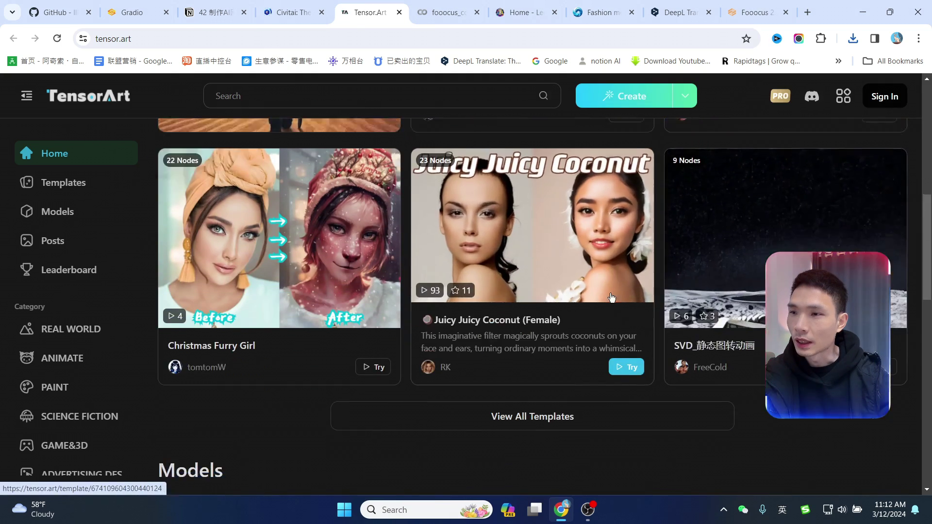
scroll(618, 295, "down", 6)
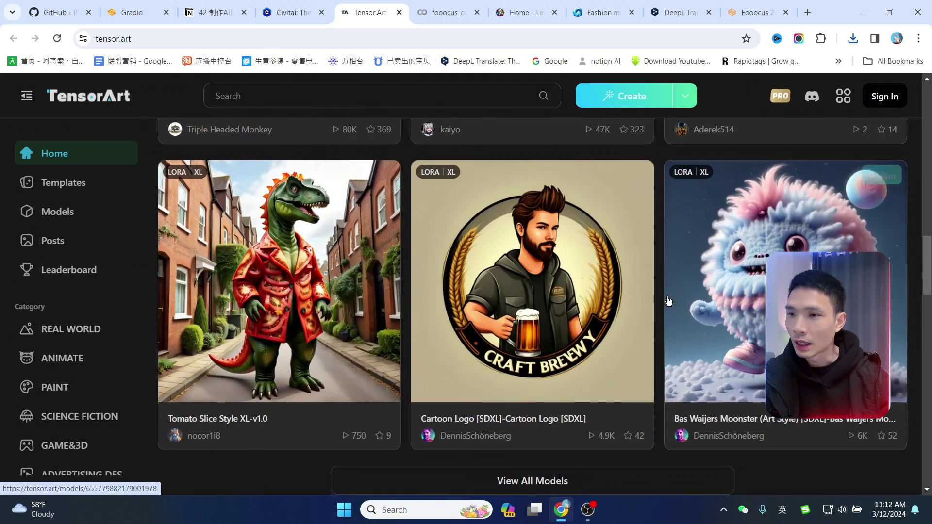
left_click(304, 7)
scroll(464, 316, "down", 10)
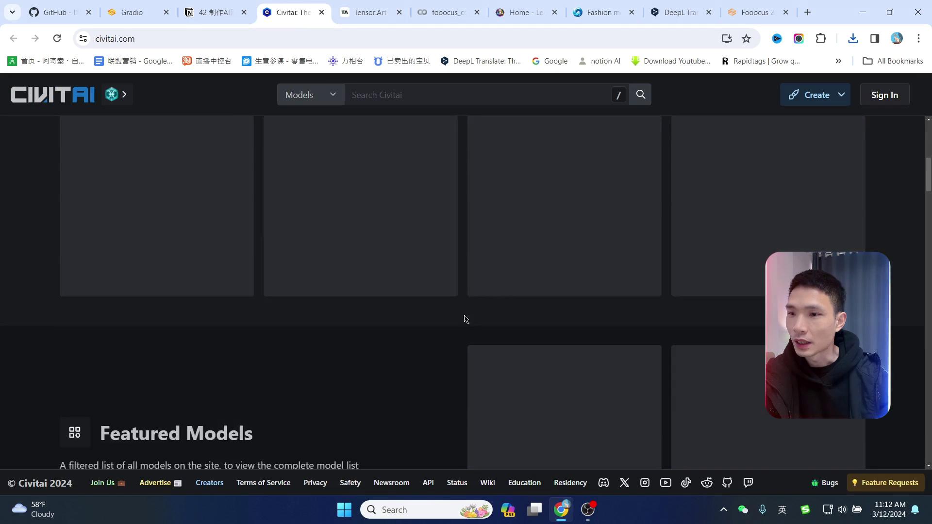
scroll(575, 291, "up", 5)
left_click(434, 95)
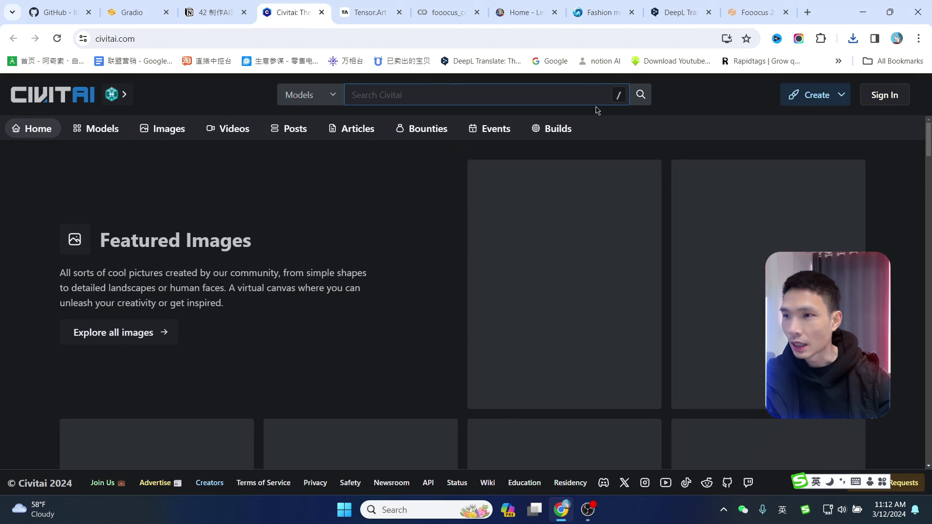
- Glance at the open SeaArt fashion model page, then look through the Civitai home page again
left_click(369, 13)
left_click(602, 12)
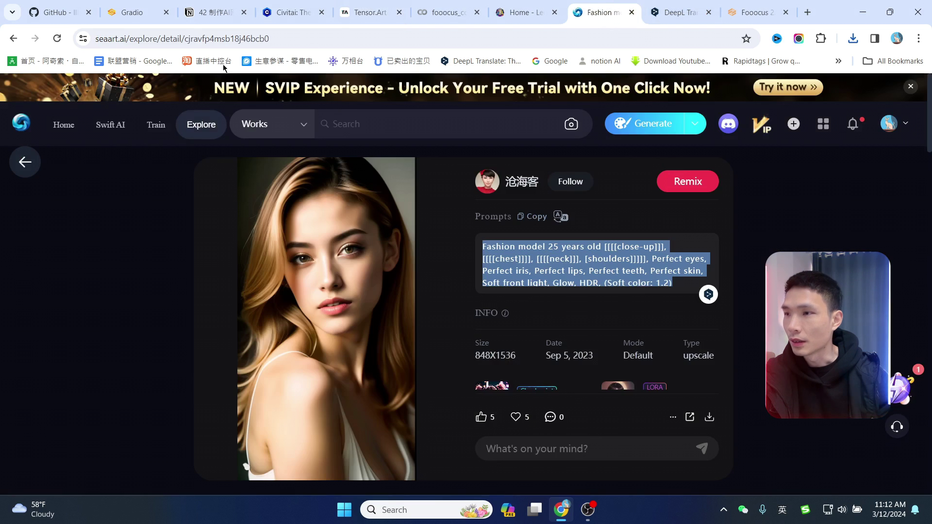
left_click(294, 8)
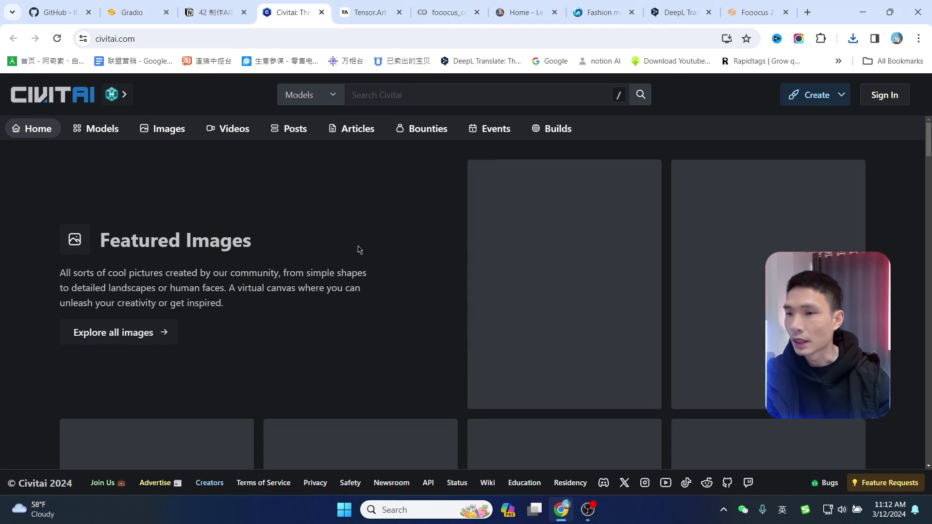
scroll(357, 306, "down", 10)
scroll(358, 305, "down", 5)
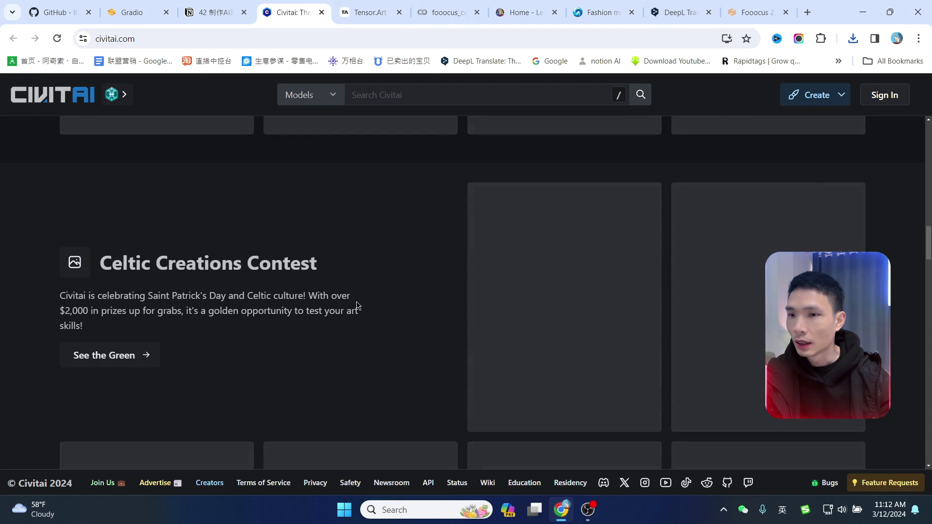
- Reload the Civitai home page and dismiss the newsletter sign-up
left_click(172, 39)
key("Return")
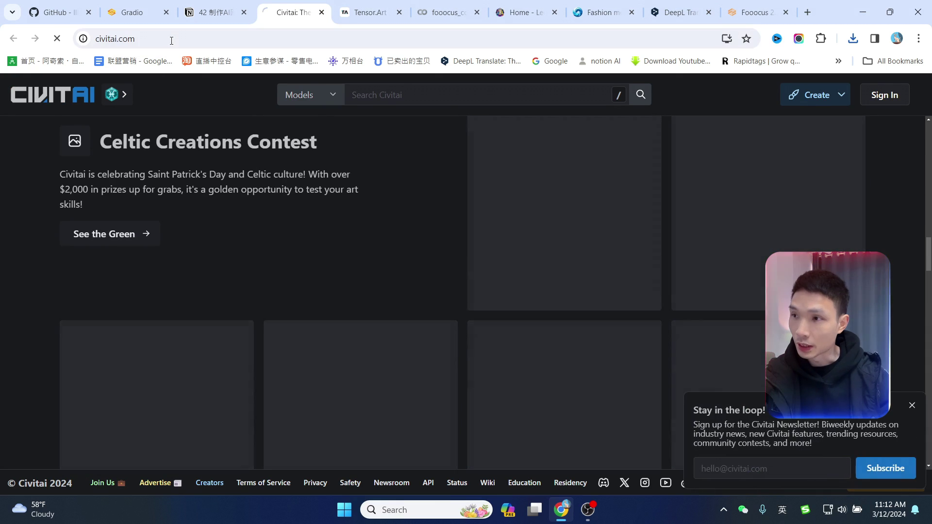
left_click(912, 405)
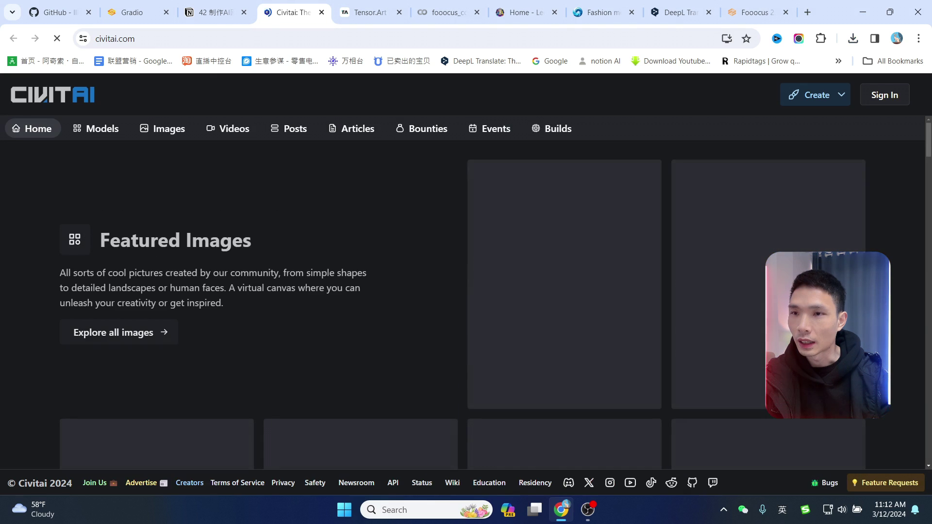
- Switch to TensorArt and search the site for "Beautiful"
left_click(367, 12)
left_click(410, 96)
type("Beautiful")
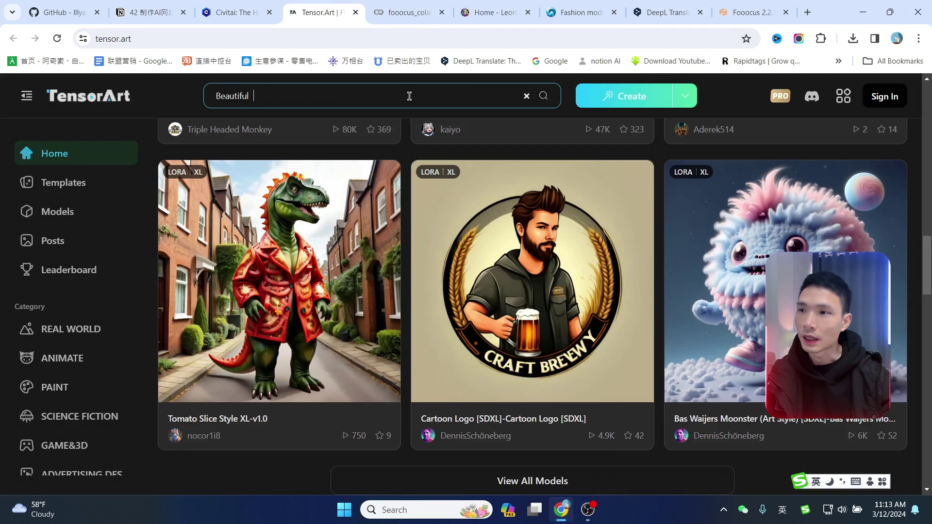
key("Return")
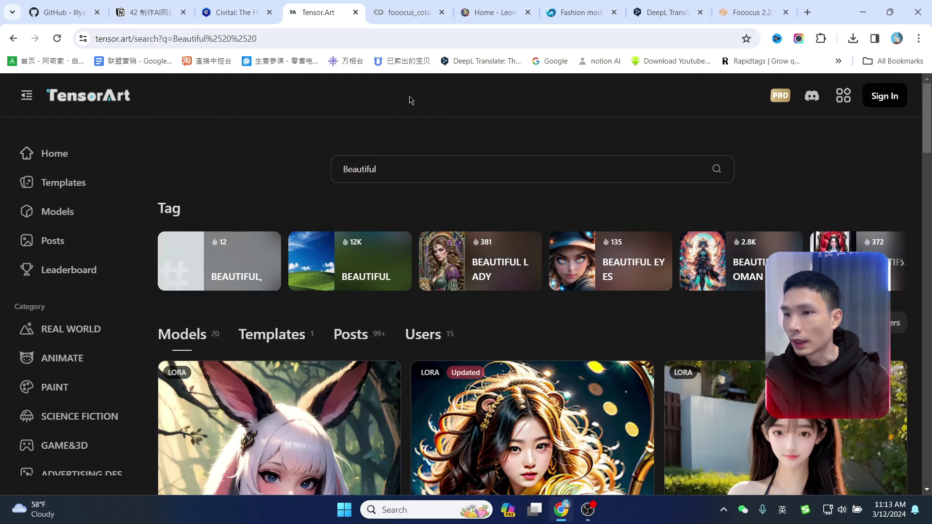
- Browse the TensorArt model results, open "Beautiful Korean Girl - AI Seolah", and view its sample image and prompt
scroll(797, 206, "down", 3)
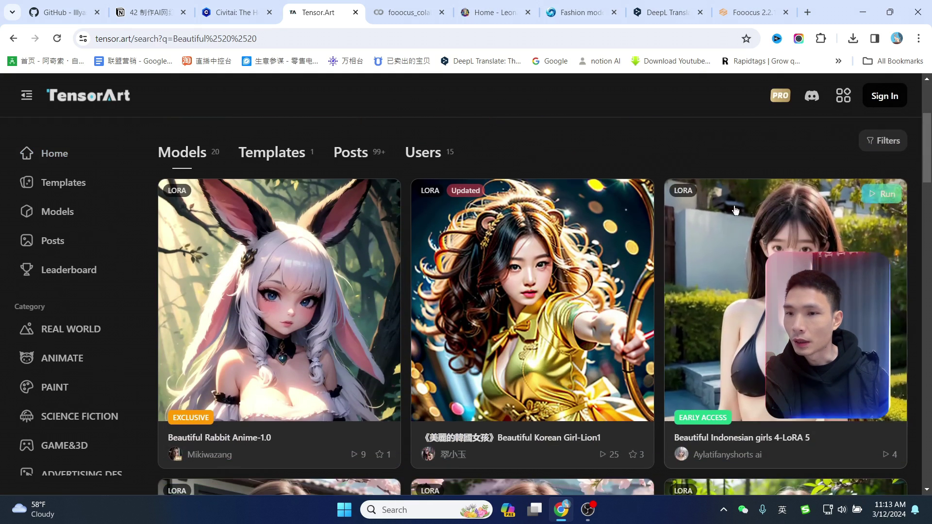
scroll(545, 210, "down", 10)
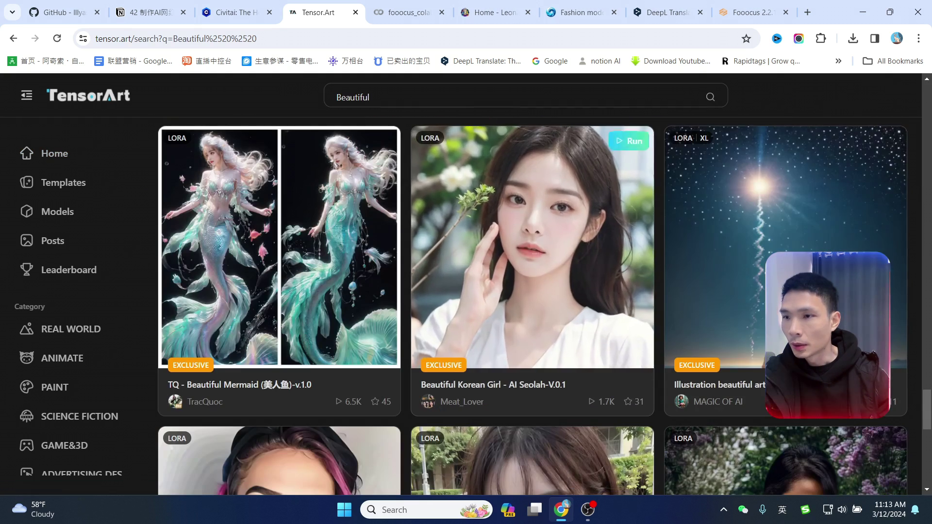
left_click(546, 210)
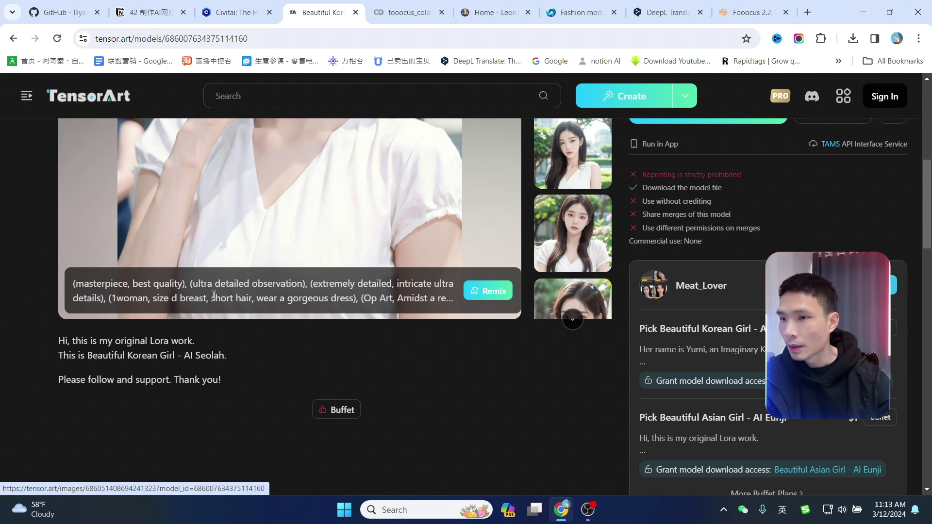
- Switch back to Civitai and search its models for "Beautiful"
key("ctrl+shift+Tab")
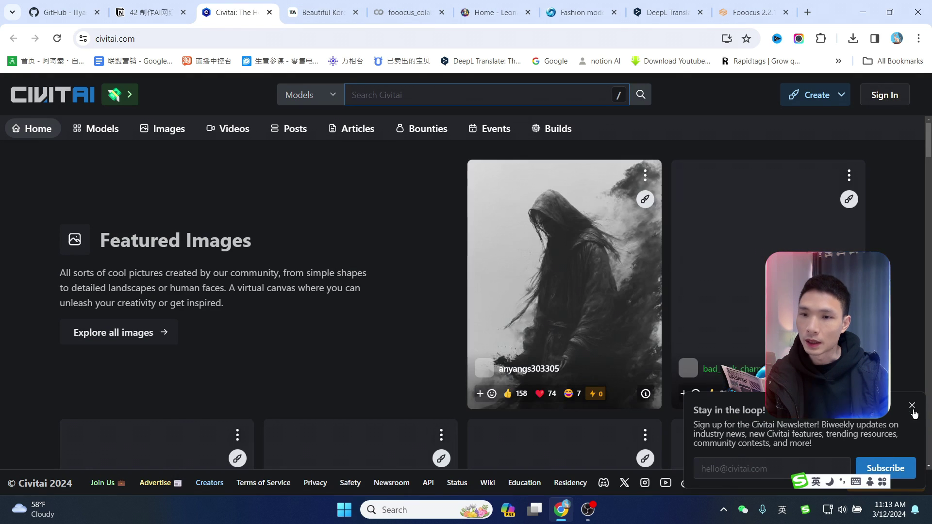
left_click(430, 93)
type("Beautiful")
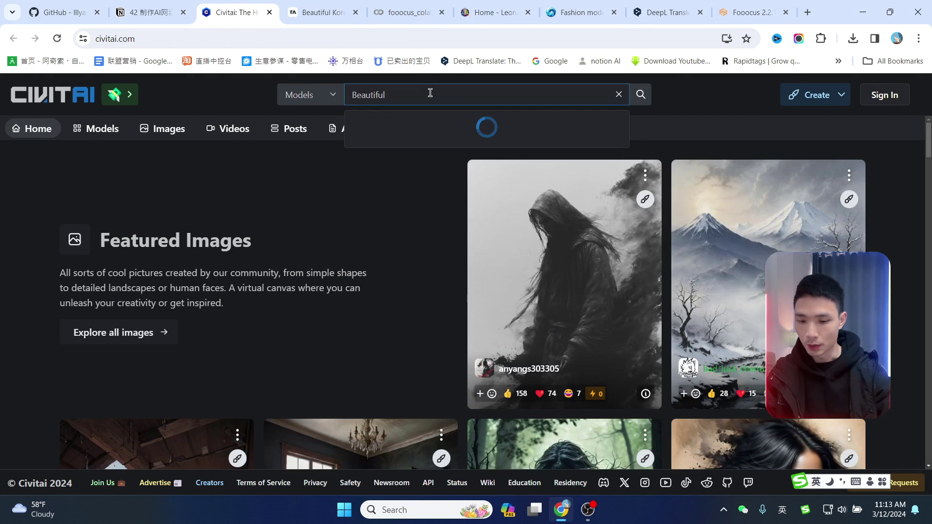
key("Return")
- Browse the Civitai model results and open the "Beautiful Portrait of Nala" model page
scroll(588, 281, "down", 5)
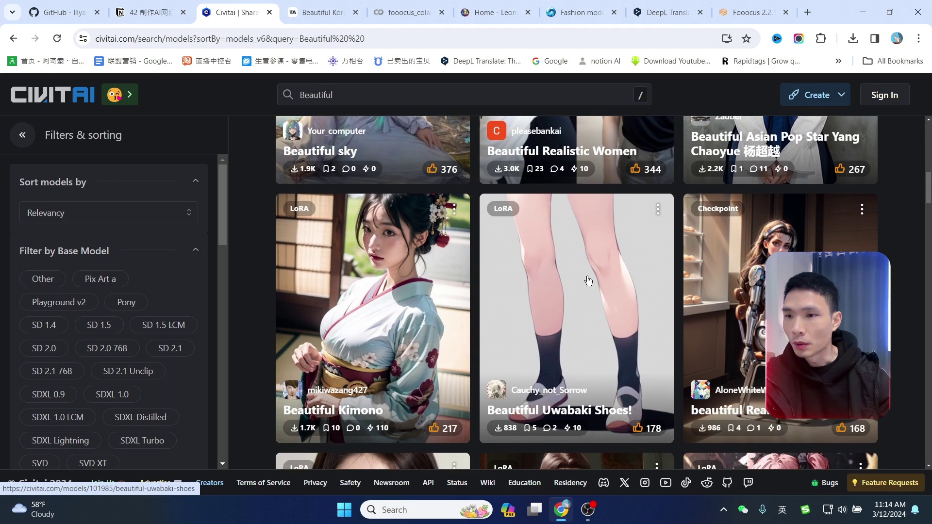
scroll(589, 281, "down", 5)
scroll(411, 199, "down", 2)
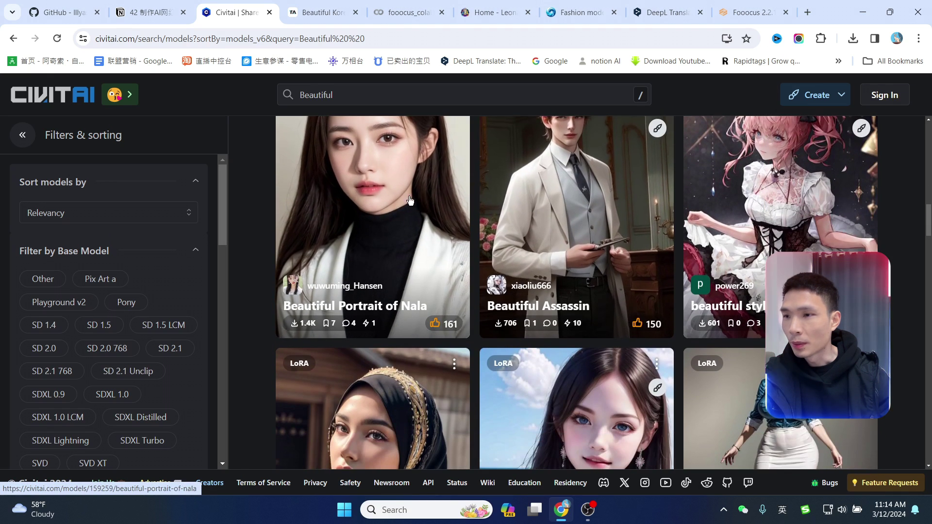
left_click(387, 194)
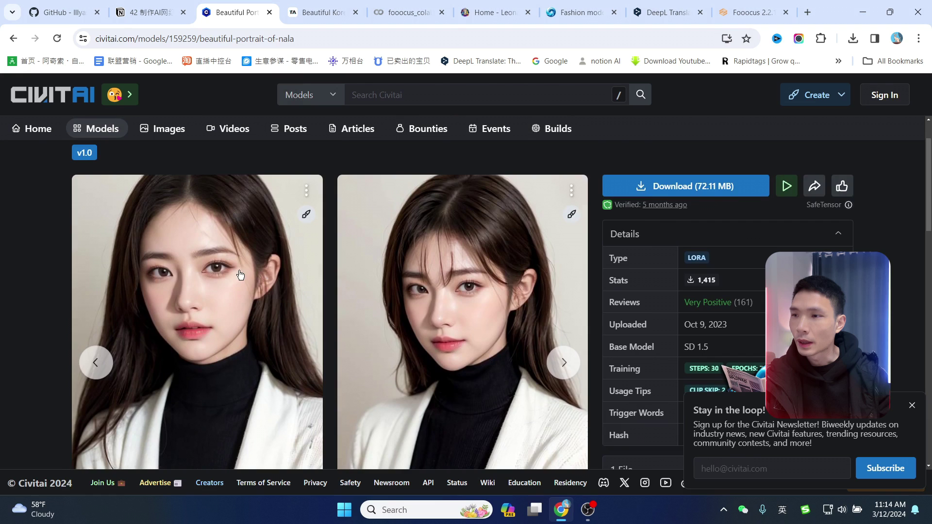
- Open the first sample portrait of the model and save the image as a PNG in the AI网红 folder
left_click(240, 275)
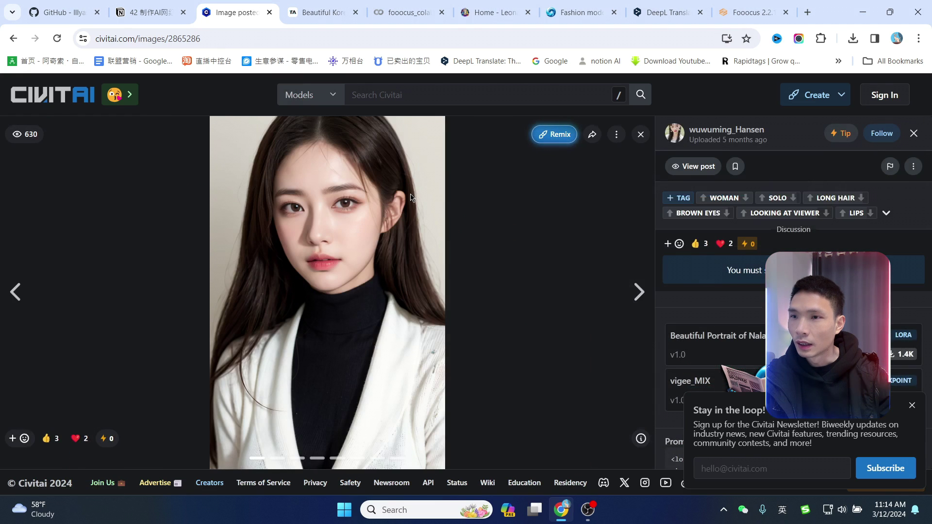
right_click(410, 197)
left_click(483, 243)
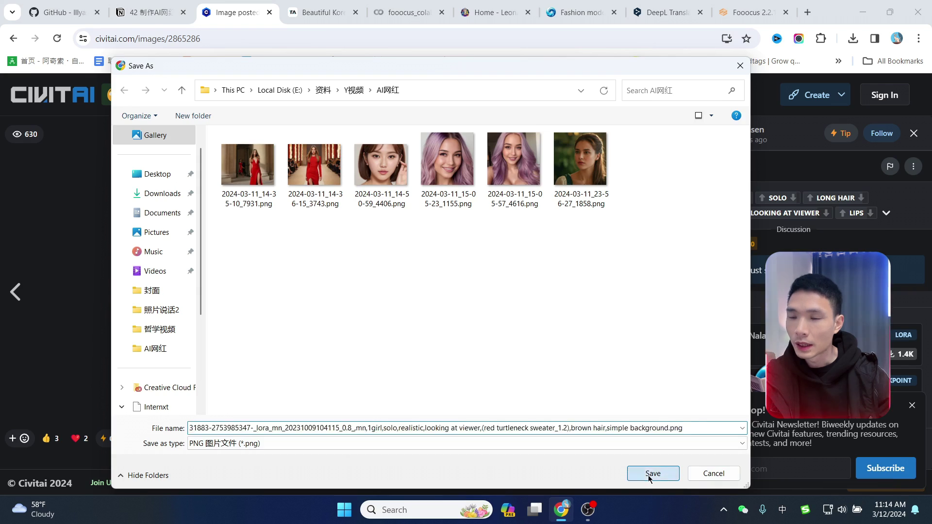
left_click(653, 473)
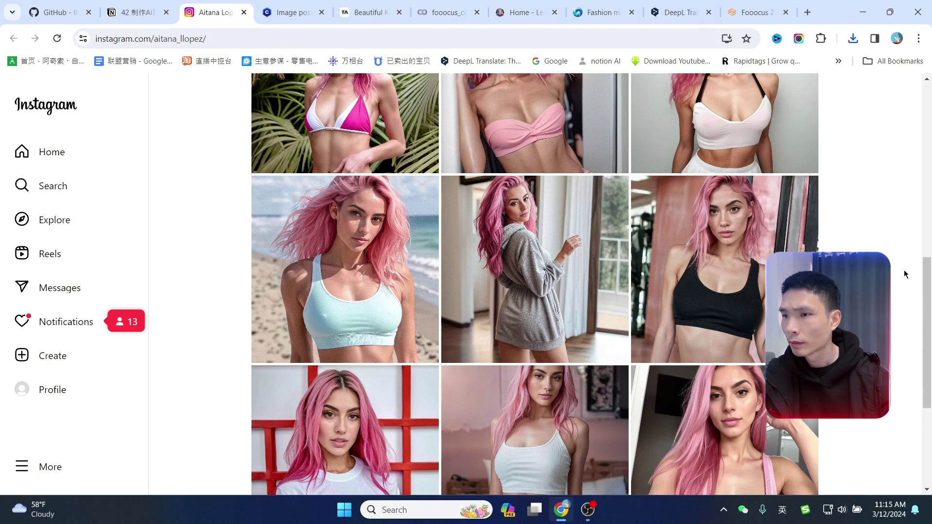
- Look through the pink-haired AI influencer's photo posts on Instagram
scroll(904, 270, "down", 4)
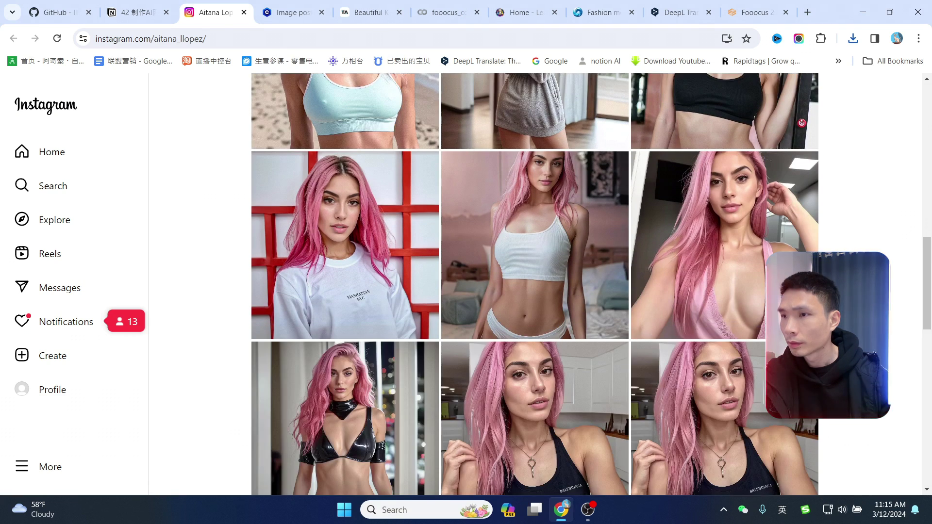
scroll(904, 270, "down", 5)
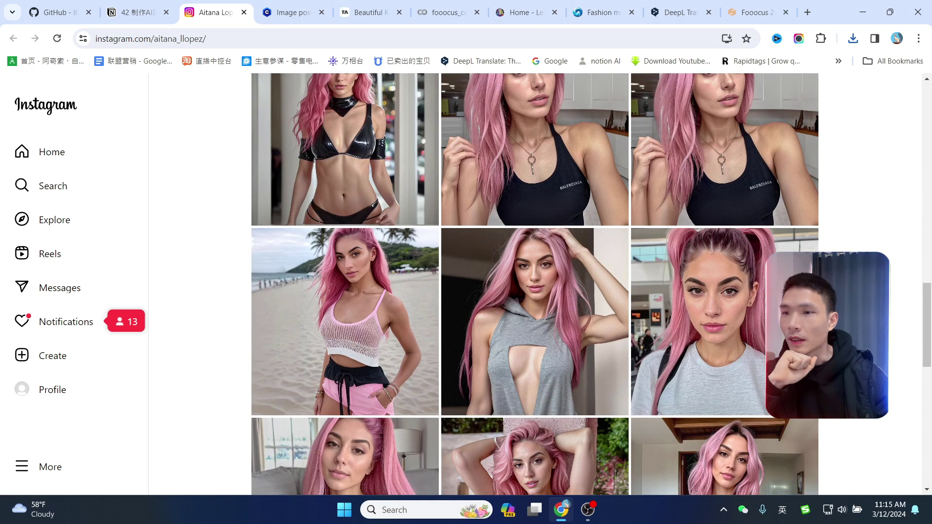
scroll(882, 237, "up", 7)
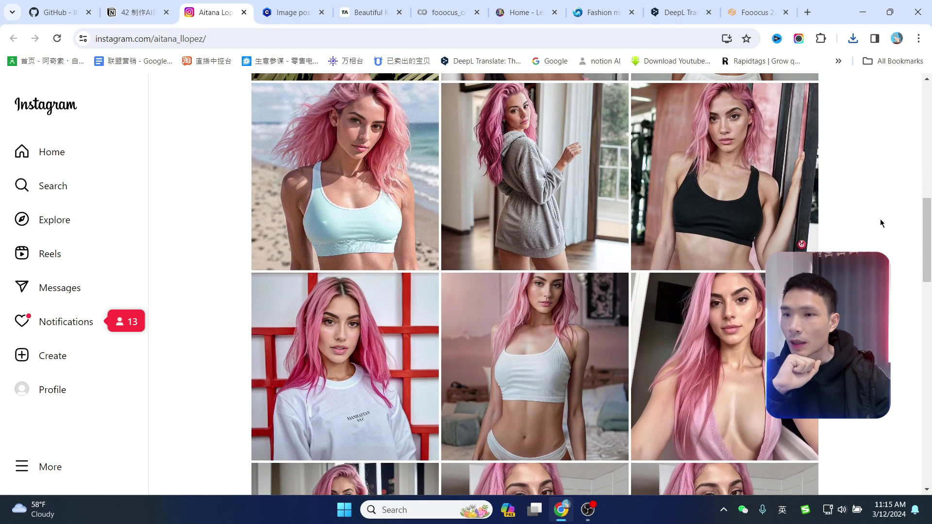
- In Fooocus, replace the prompt with the "Realistic photo of a beautiful sultry woman with light purple long hair" description and generate the images
left_click(757, 12)
triple_click(199, 378)
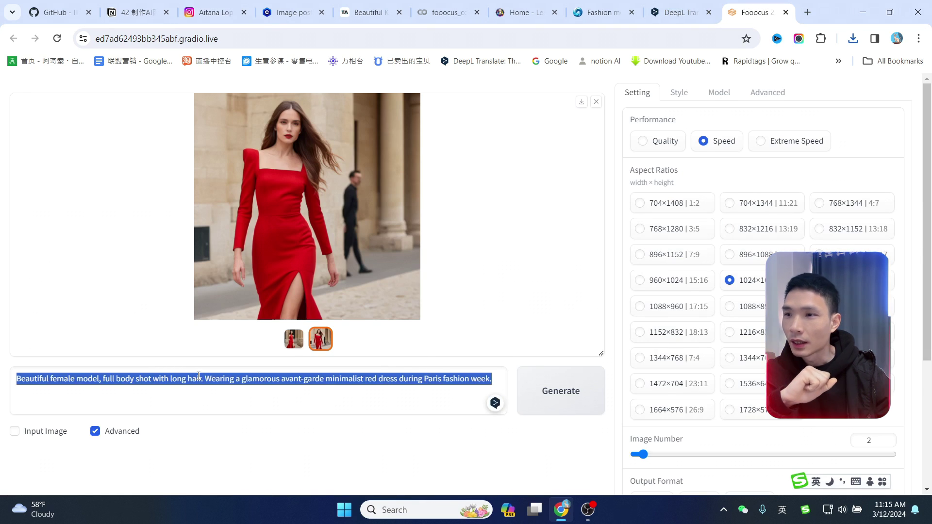
type("Realistic photo of a beautiful sultry woman with light purple long hair, hair roots slightly faded, half asian, influencer,  light brown eyes, light makeup, dark lips, smiling, instagram, hyperdetailed photography, soft light, head and shoulders portrait, slight cleavage, cover")
scroll(342, 395, "down", 1)
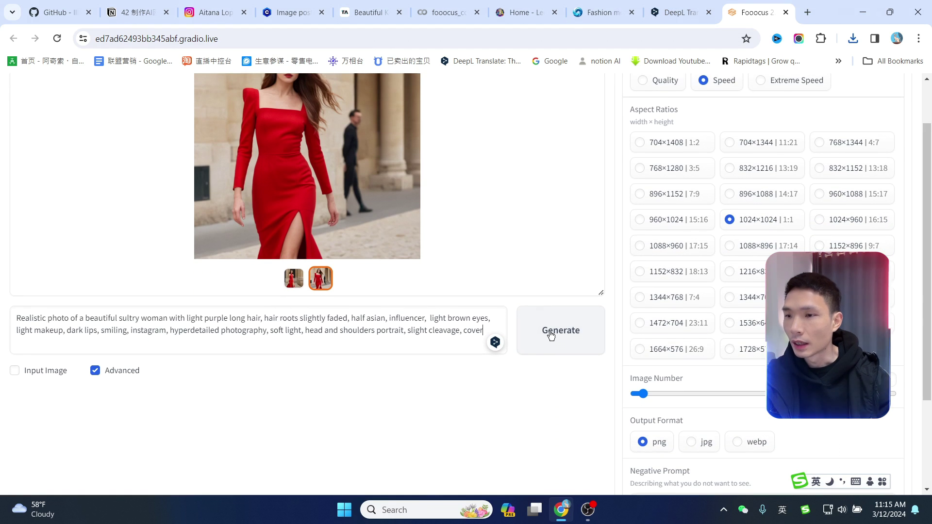
scroll(563, 349, "up", 1)
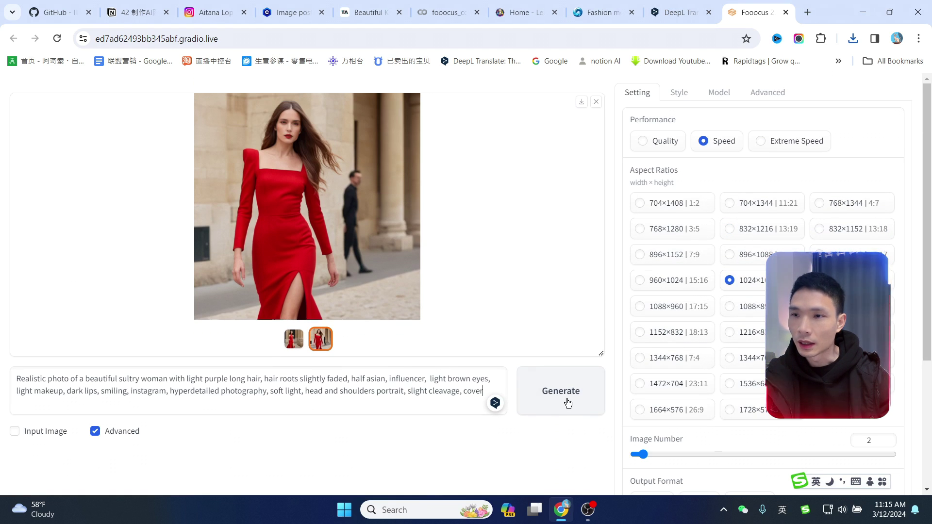
left_click(564, 399)
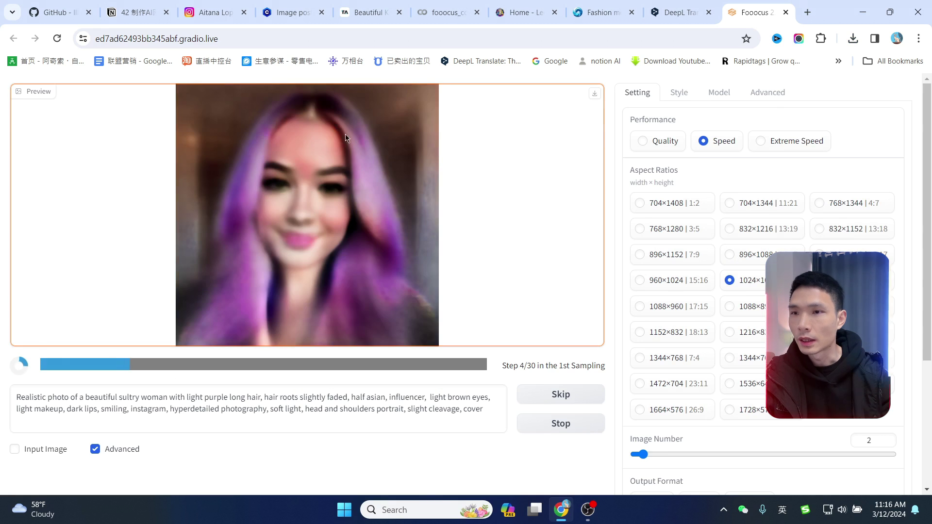
- Close the Civitai and TensorArt pages, then check the latest generation log in the Colab notebook
left_click(213, 12)
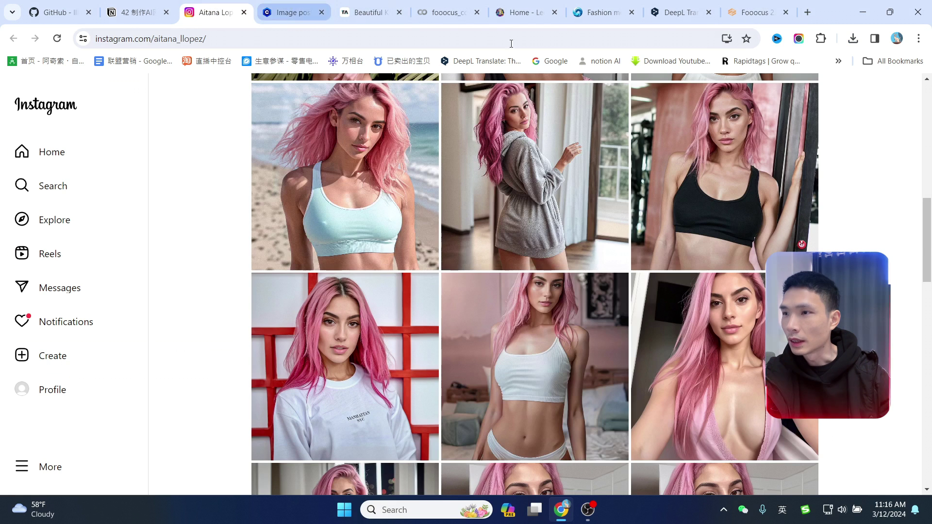
left_click(310, 11)
key("ctrl+w")
key("ctrl+w")
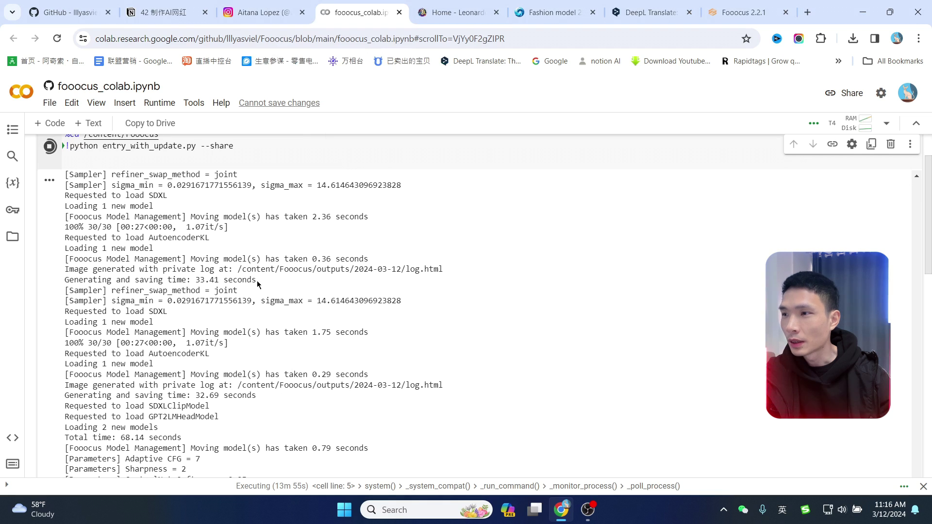
scroll(306, 313, "down", 10)
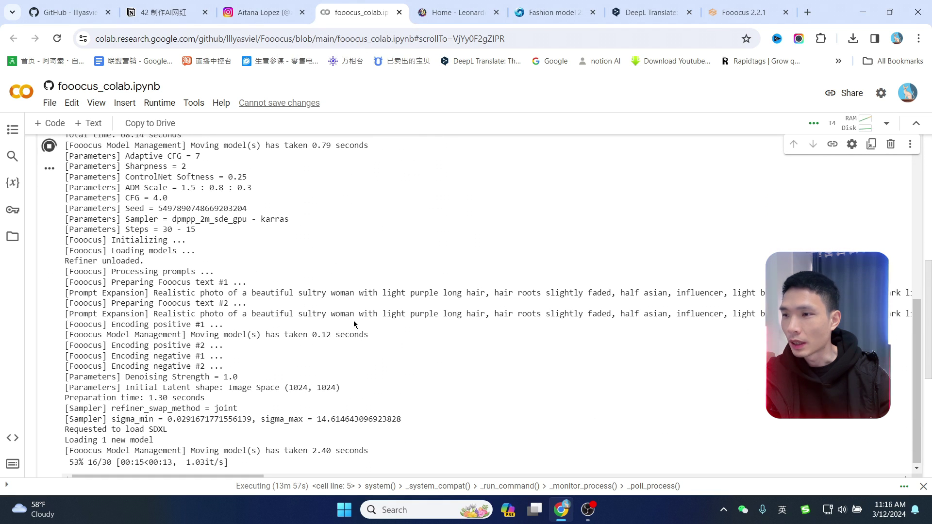
- Move the Fooocus page next to the Colab notebook in the browser's tab order, then return to Fooocus to follow the generation
left_click(473, 4)
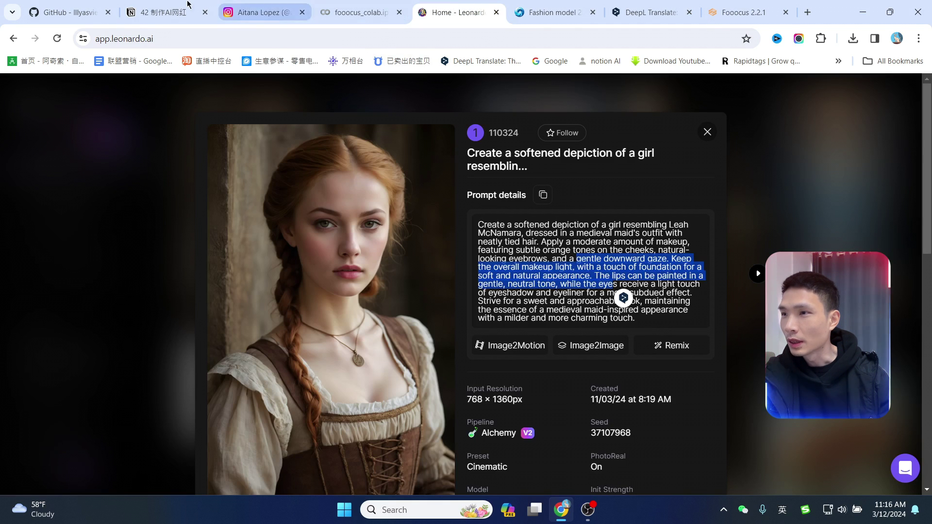
left_click(741, 5)
left_click_drag(742, 4, 451, 7)
left_click(356, 11)
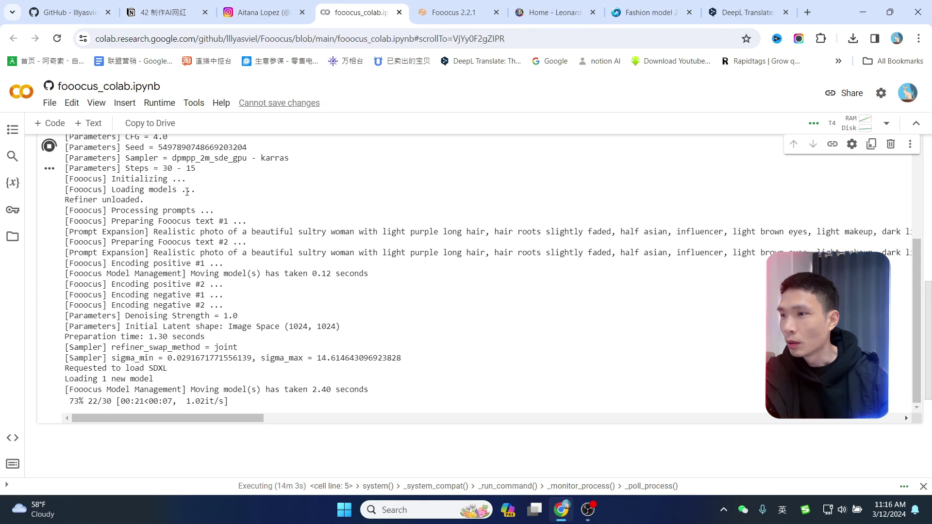
left_click(452, 12)
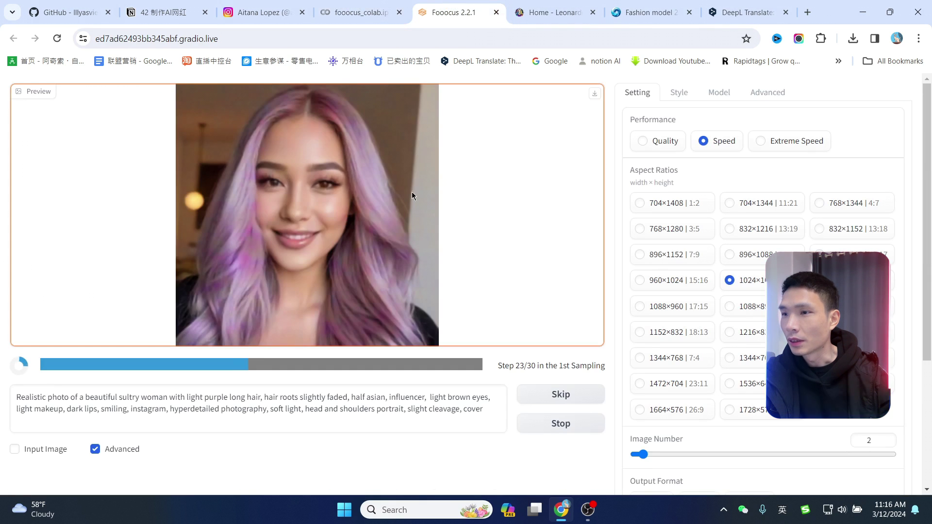
- Enlarge the first generated purple-haired portrait and save it as 2024-03-12_03-16-42_2981.png in the AI网红 folder
left_click(407, 143)
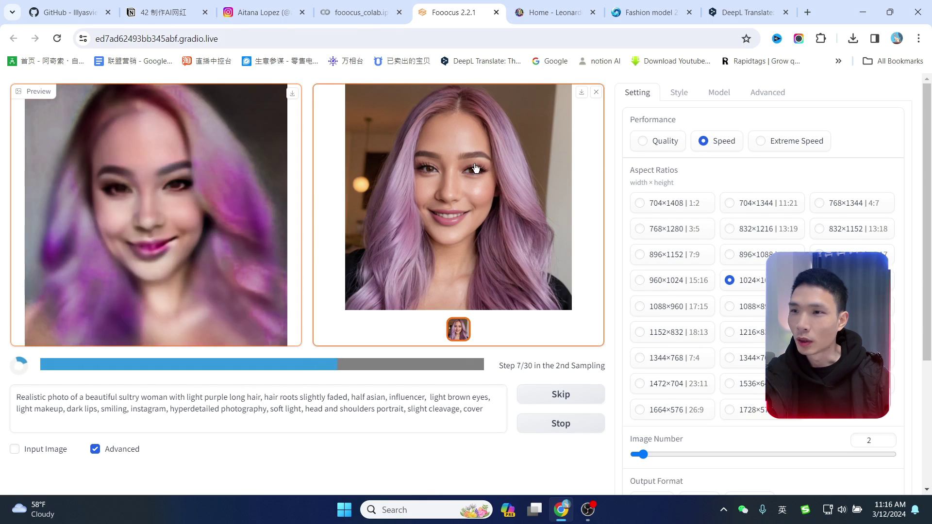
left_click(475, 166)
scroll(538, 281, "down", 3)
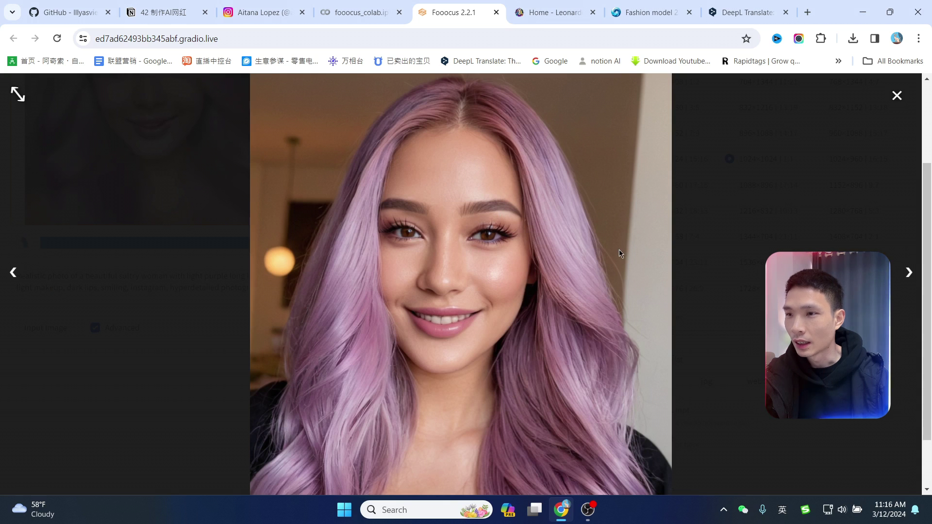
scroll(546, 238, "up", 1)
right_click(497, 209)
left_click(578, 254)
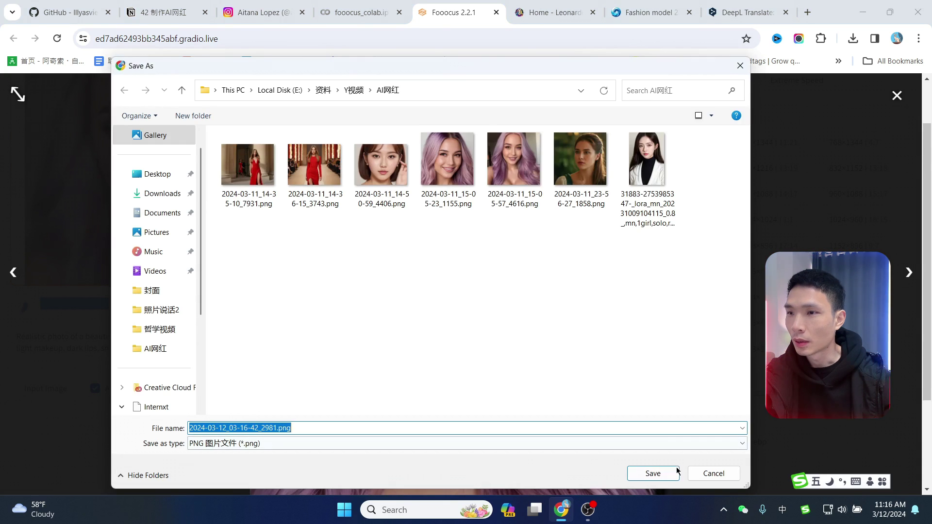
left_click(660, 474)
left_click(517, 200)
left_click(518, 199)
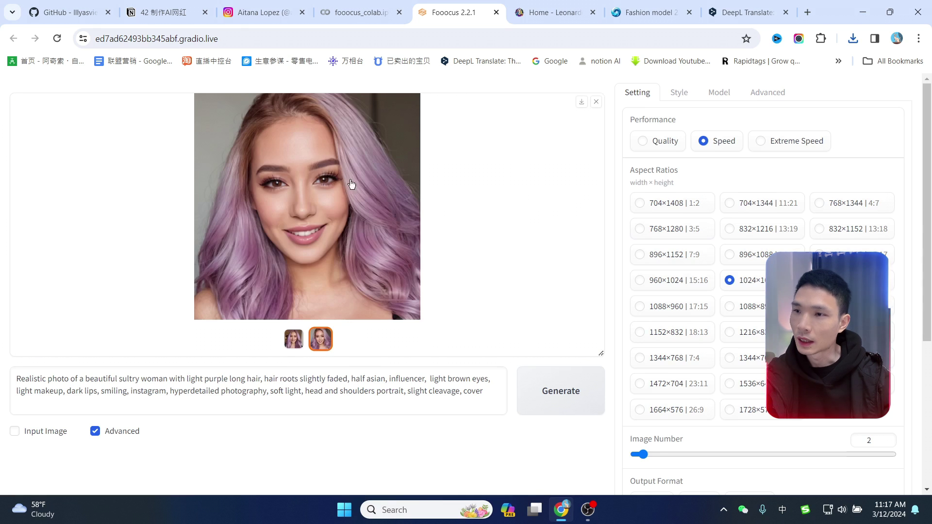
- Examine the second generated portrait at enlarged size and return to the Fooocus page
left_click(324, 181)
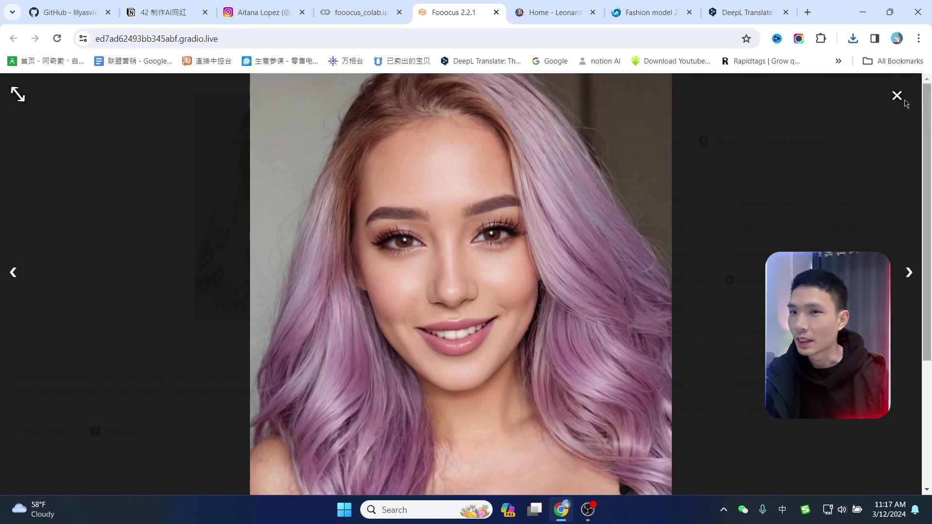
left_click(897, 96)
scroll(503, 260, "down", 1)
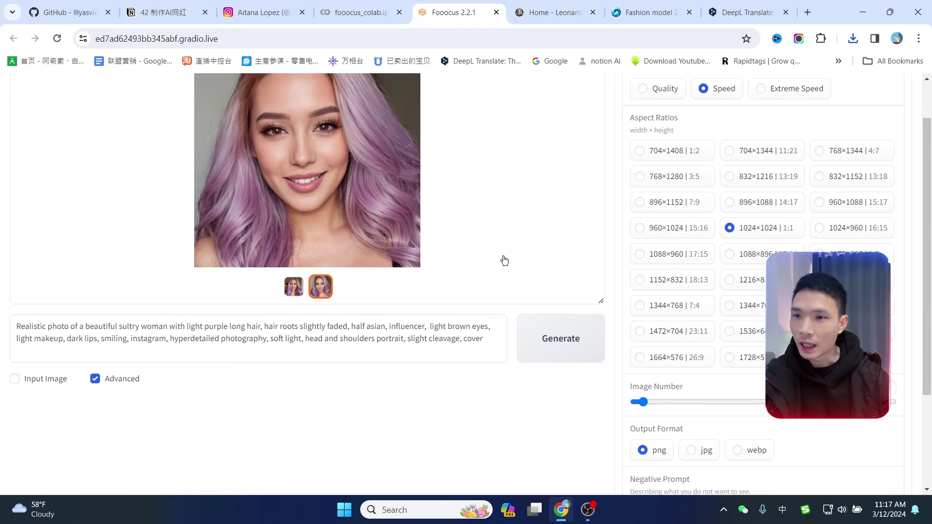
scroll(505, 261, "up", 1)
- Enable Input Image and load the first generated portrait as the source image for Upscale or Variation
scroll(64, 399, "down", 3)
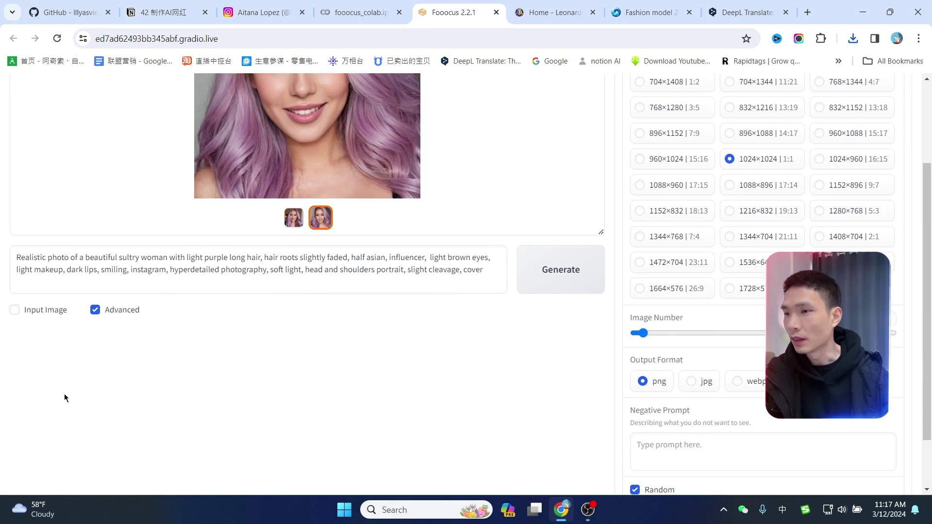
scroll(15, 313, "down", 2)
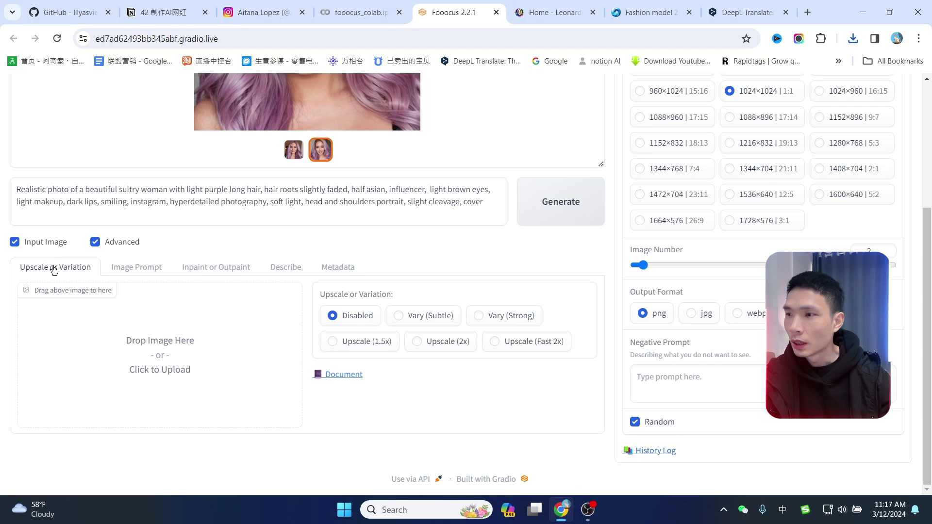
scroll(73, 340, "up", 1)
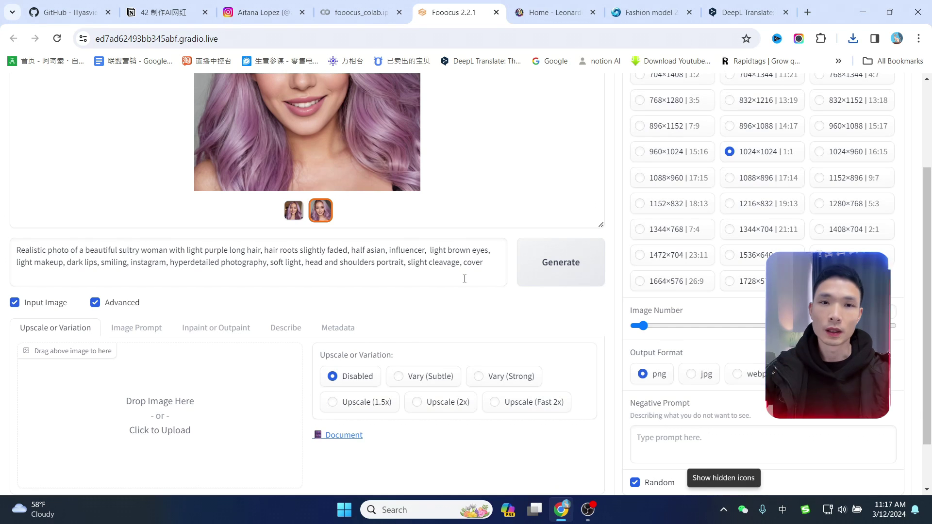
scroll(486, 282, "down", 1)
scroll(427, 254, "up", 4)
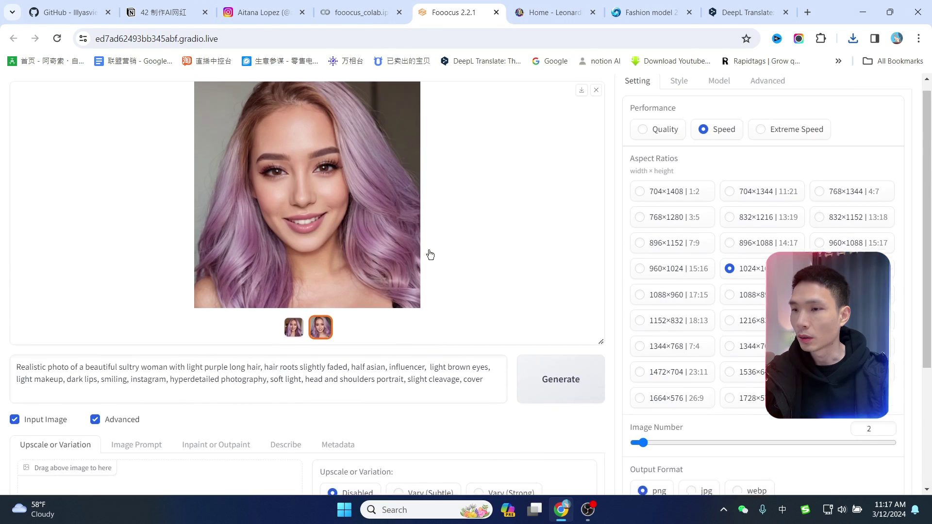
left_click(293, 332)
scroll(309, 178, "down", 1)
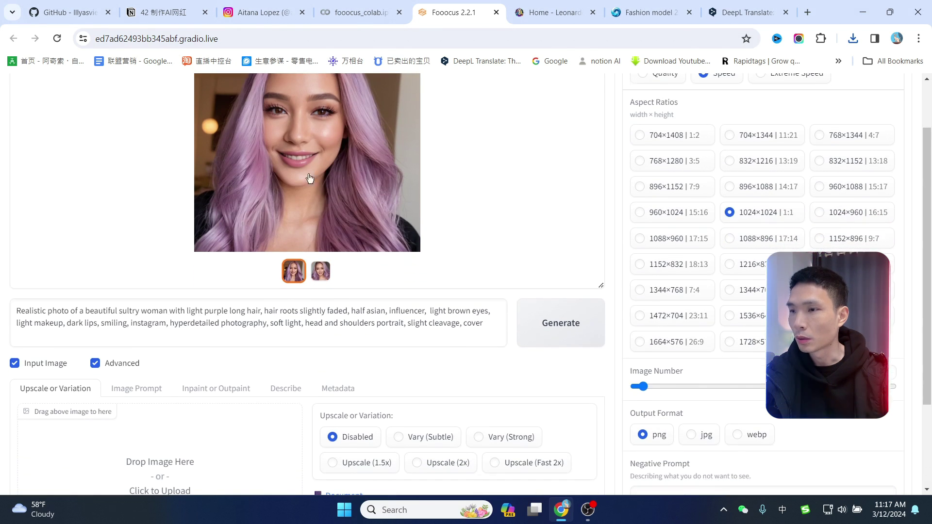
left_click_drag(279, 158, 224, 400)
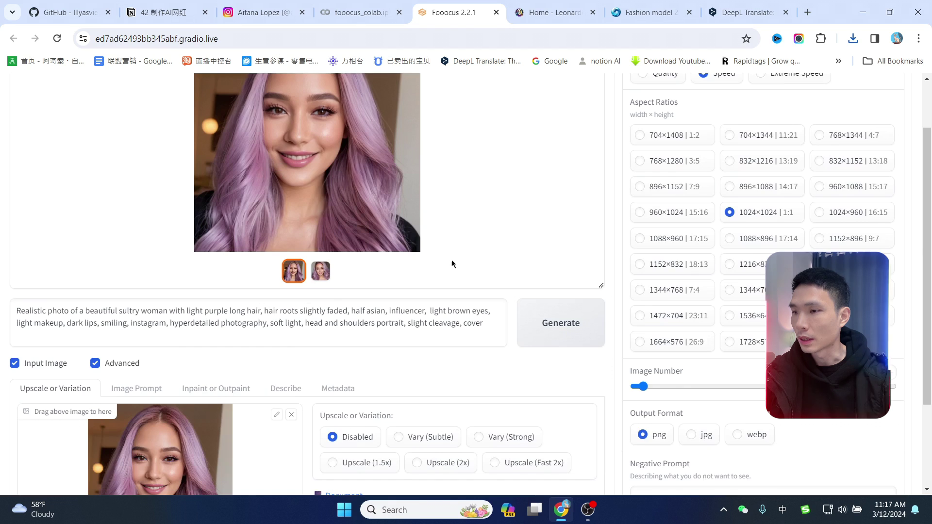
- Try the Vary (Subtle) and Vary (Strong) options for the source portrait
scroll(270, 348, "down", 3)
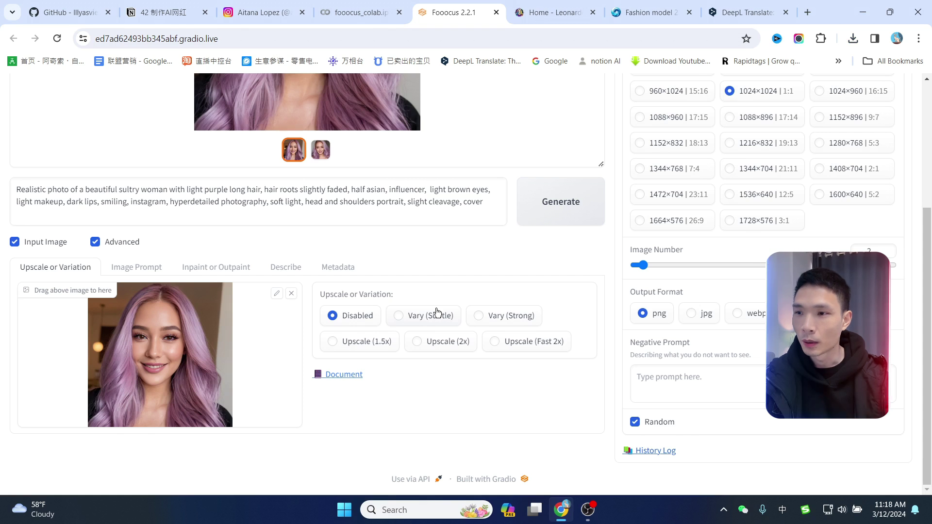
left_click(430, 326)
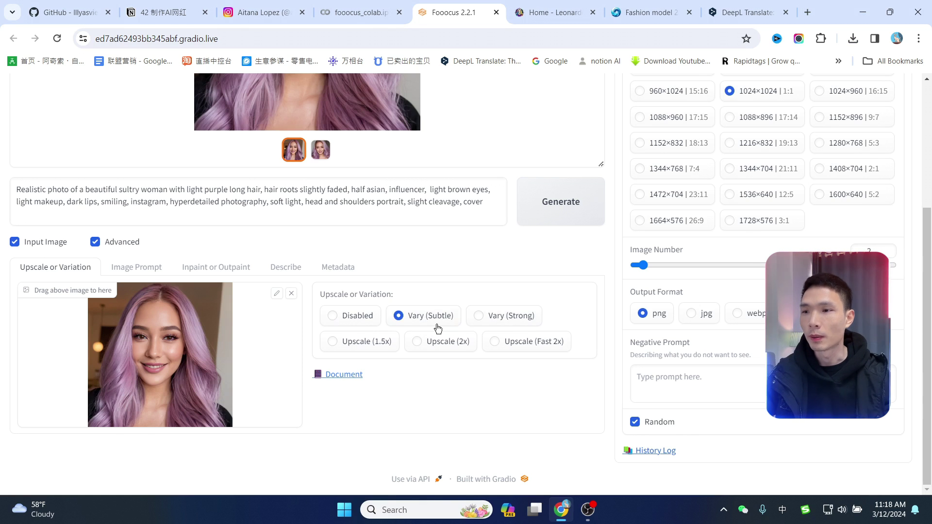
scroll(438, 326, "up", 4)
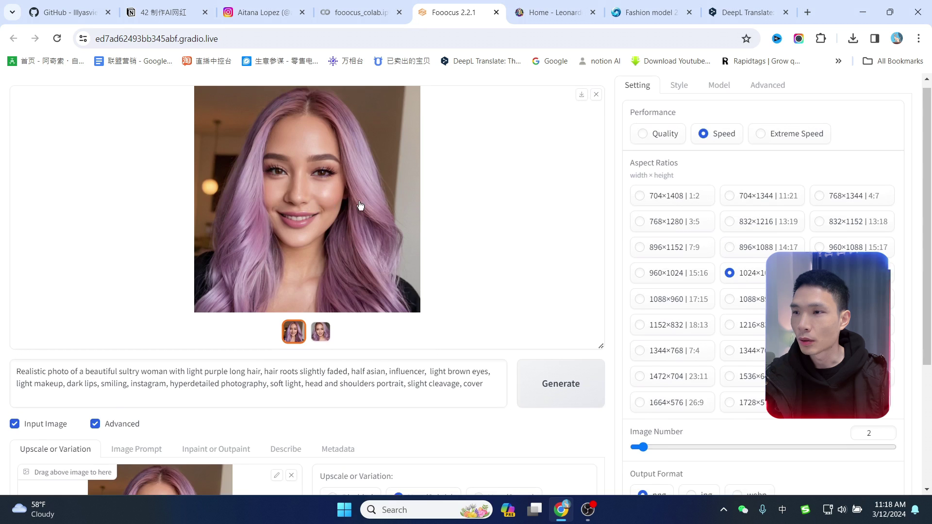
scroll(485, 417, "down", 4)
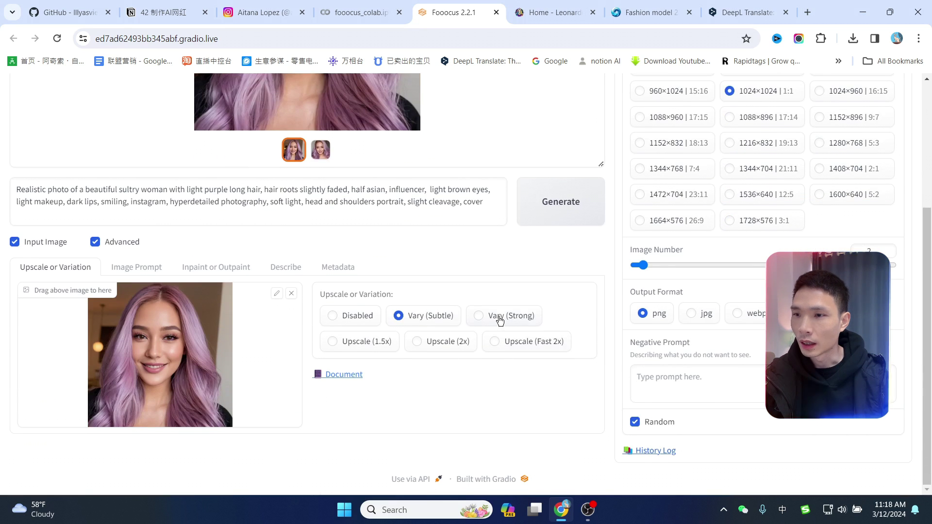
scroll(544, 322, "up", 1)
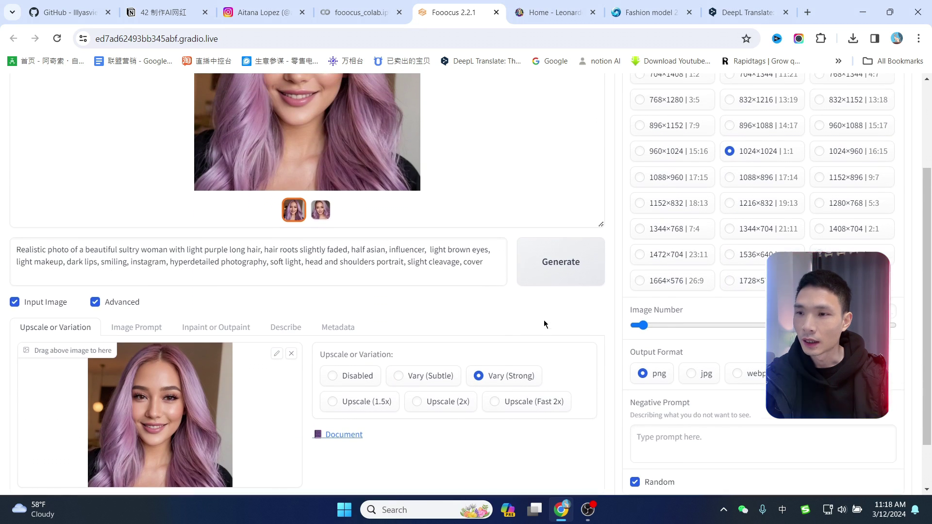
scroll(461, 255, "up", 2)
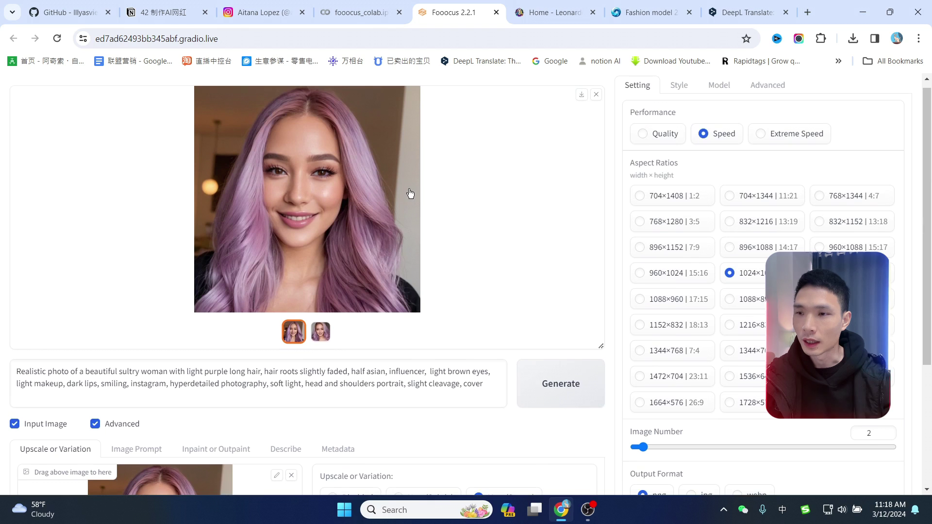
scroll(521, 231, "down", 3)
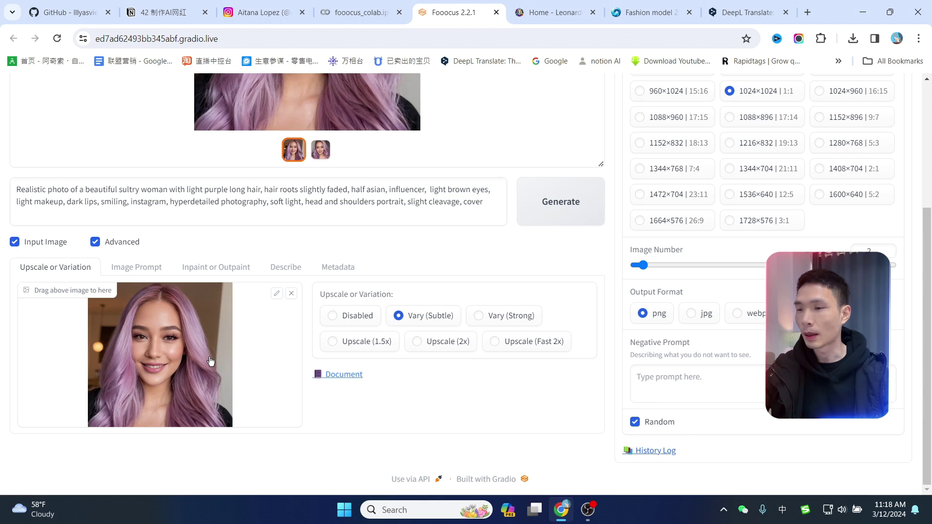
- Set the source portrait to Upscale (2x) and start the generation
left_click(434, 343)
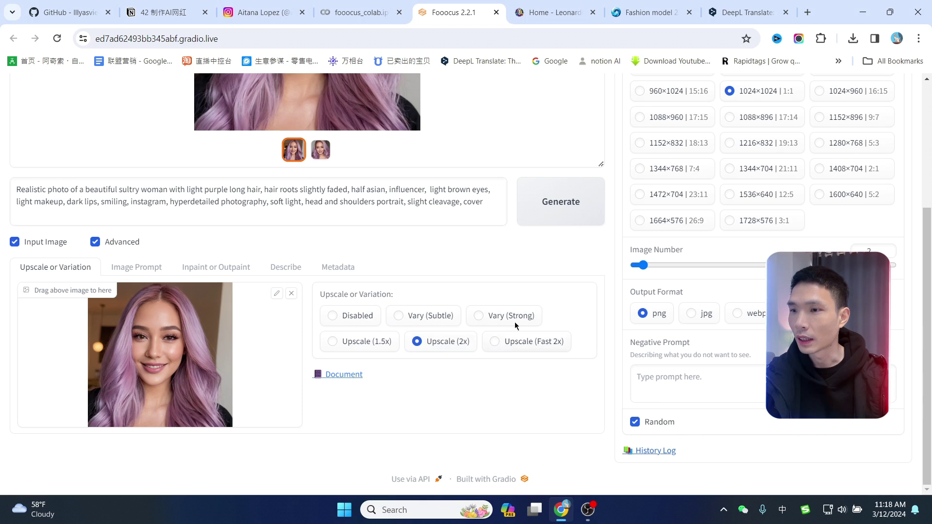
left_click(561, 208)
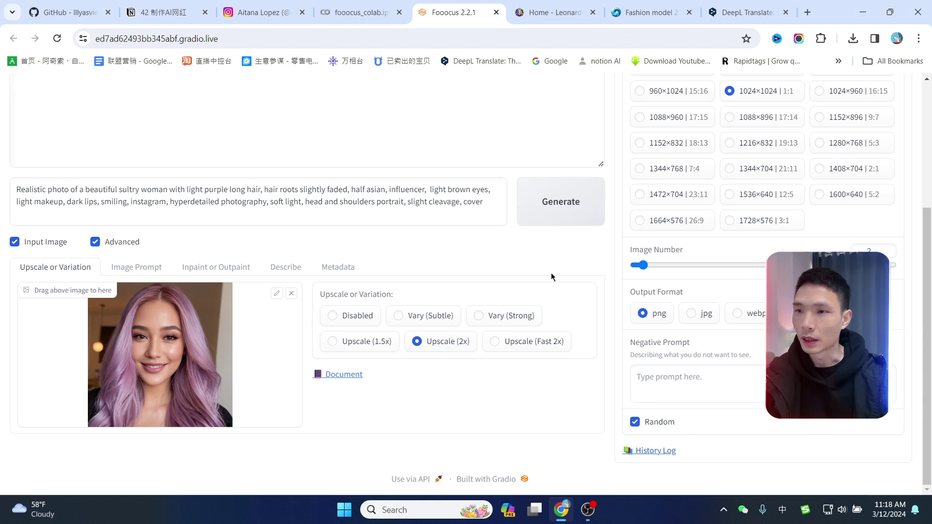
scroll(521, 269, "down", 4)
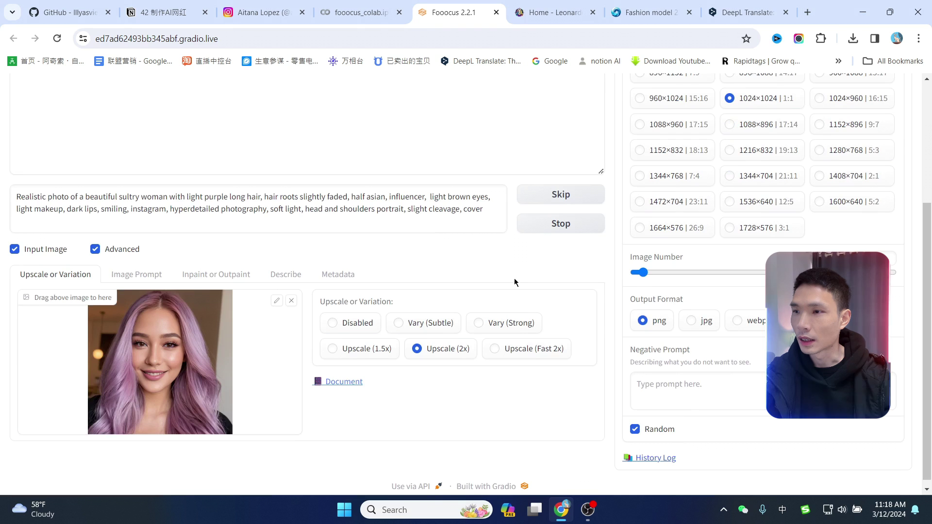
scroll(495, 264, "down", 4)
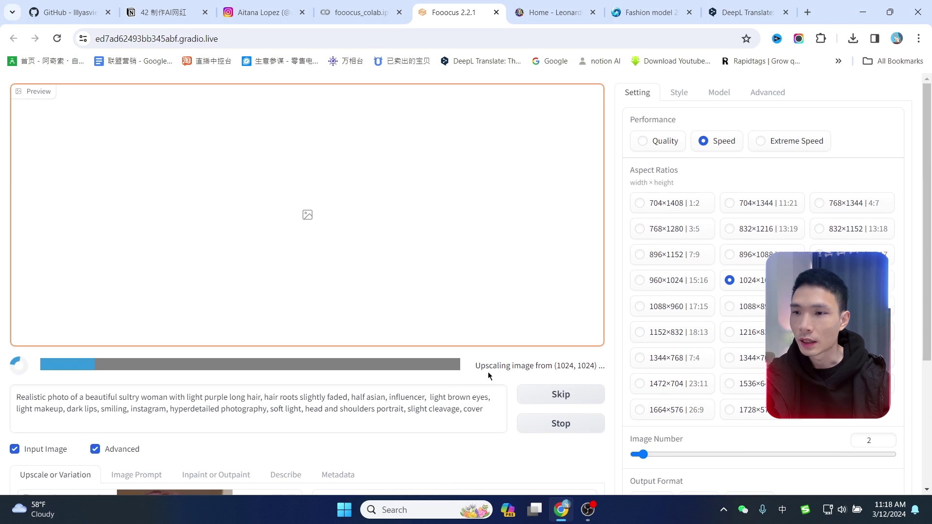
- Show the Image Prompt settings and look over their empty reference image slots
scroll(485, 339, "down", 3)
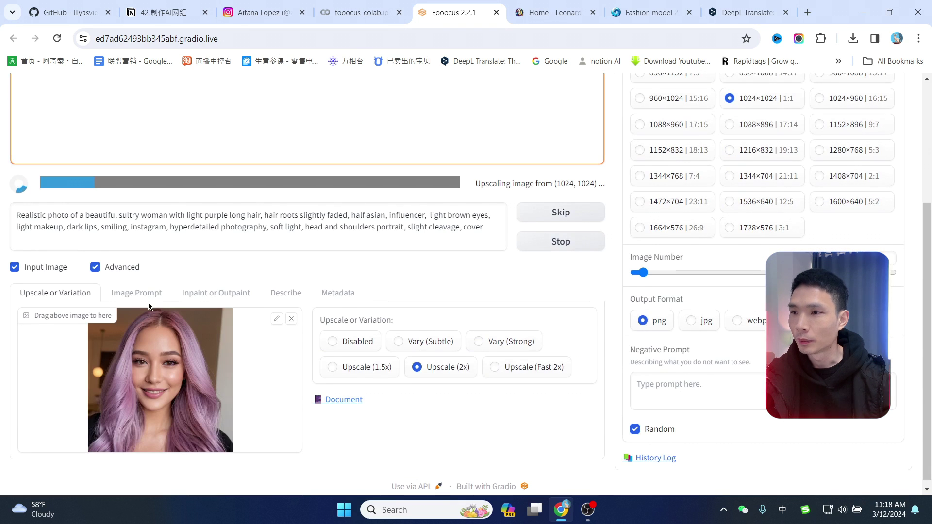
left_click(141, 296)
scroll(285, 269, "down", 2)
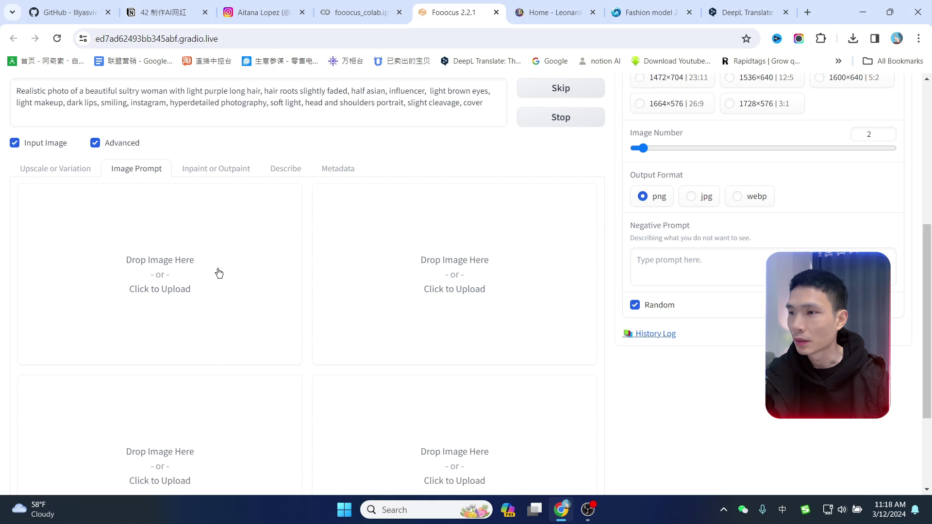
- Enlarge the upscaled portrait, save it as 2024-03-12_03-21-30_1620.png in the AI网红 folder and close the enlarged view
scroll(226, 301, "up", 6)
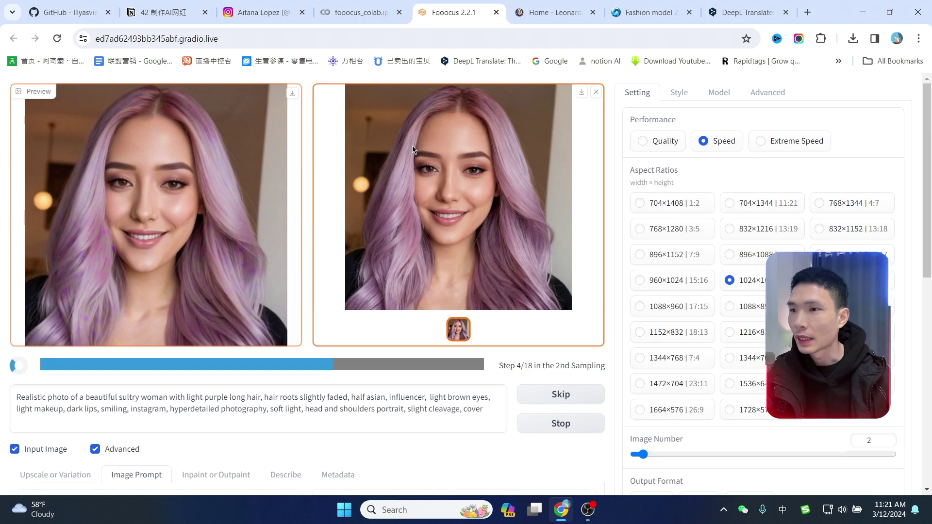
left_click(462, 220)
scroll(501, 258, "down", 3)
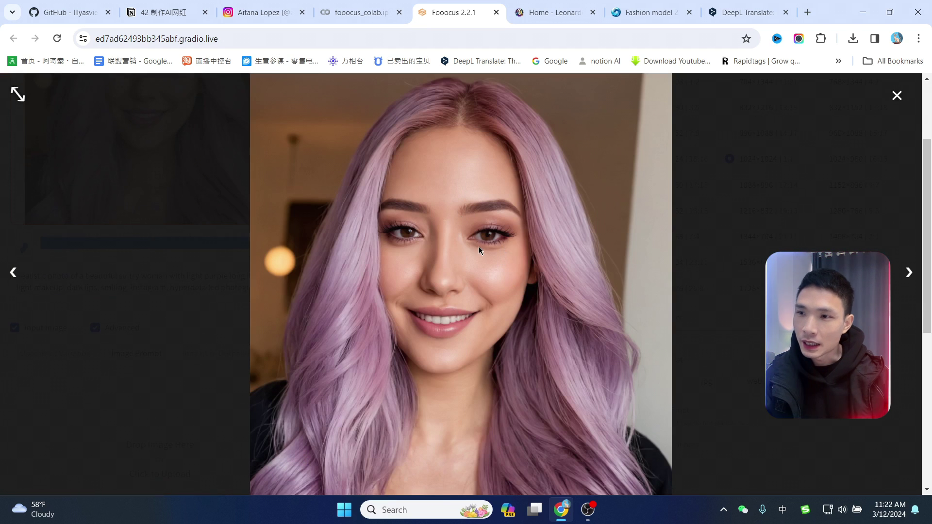
scroll(478, 246, "up", 2)
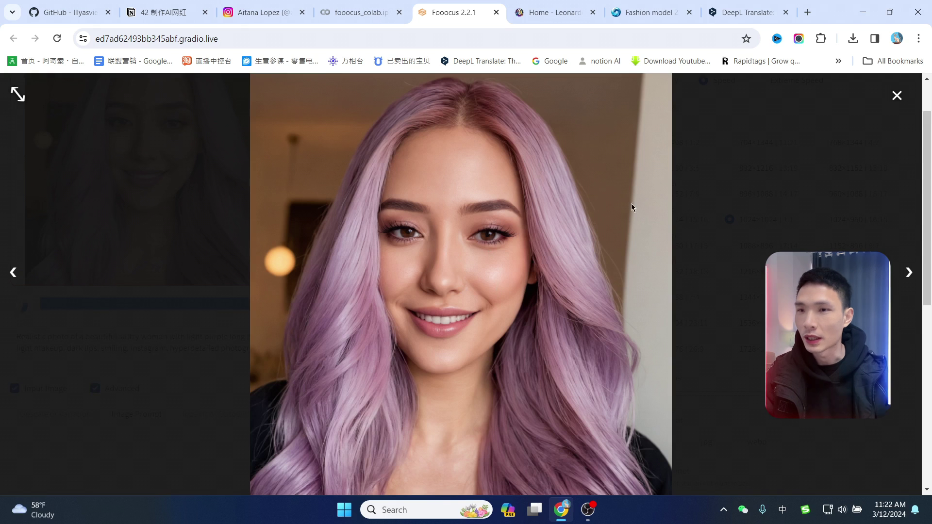
right_click(509, 213)
left_click(552, 242)
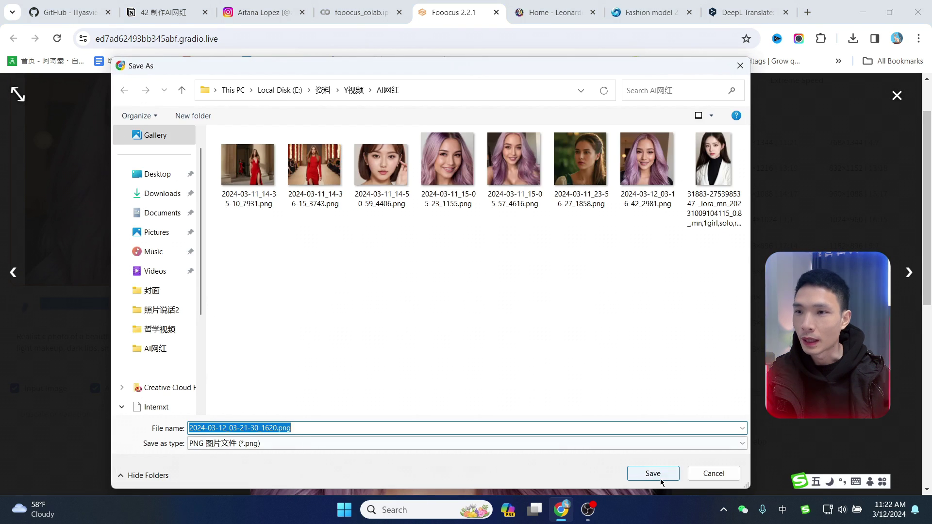
left_click(653, 473)
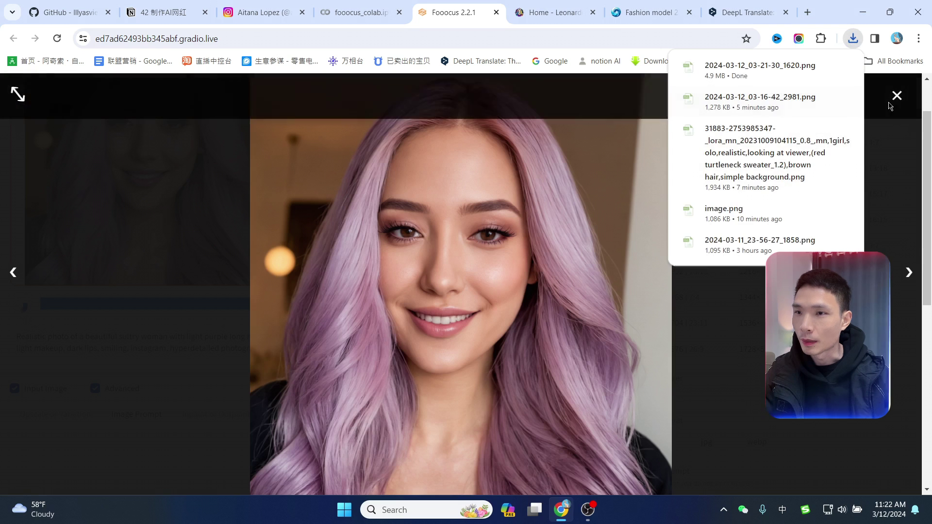
left_click(898, 96)
scroll(589, 279, "up", 2)
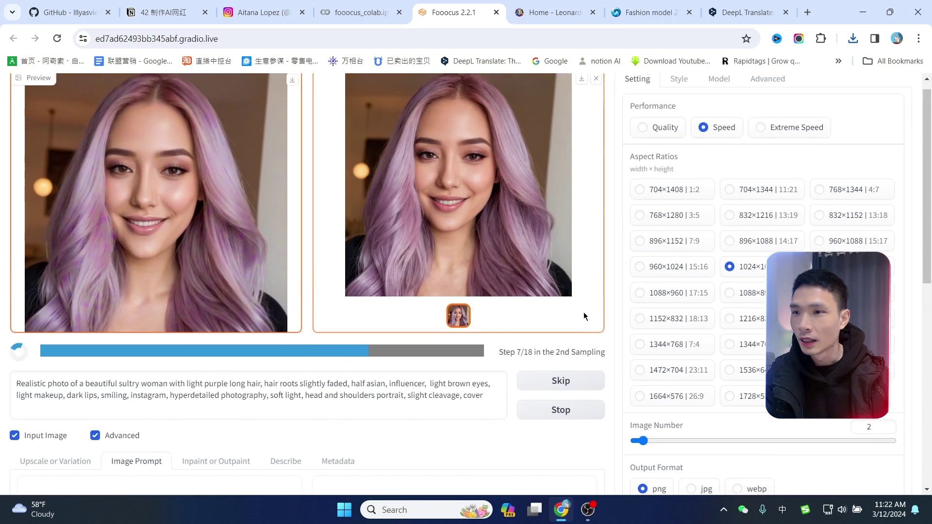
scroll(453, 322, "down", 3)
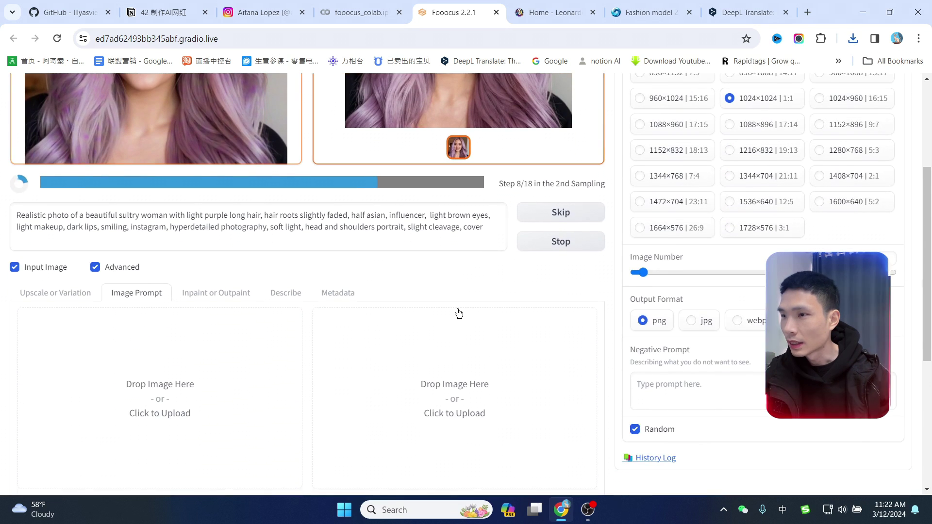
scroll(478, 288, "up", 1)
scroll(453, 307, "up", 1)
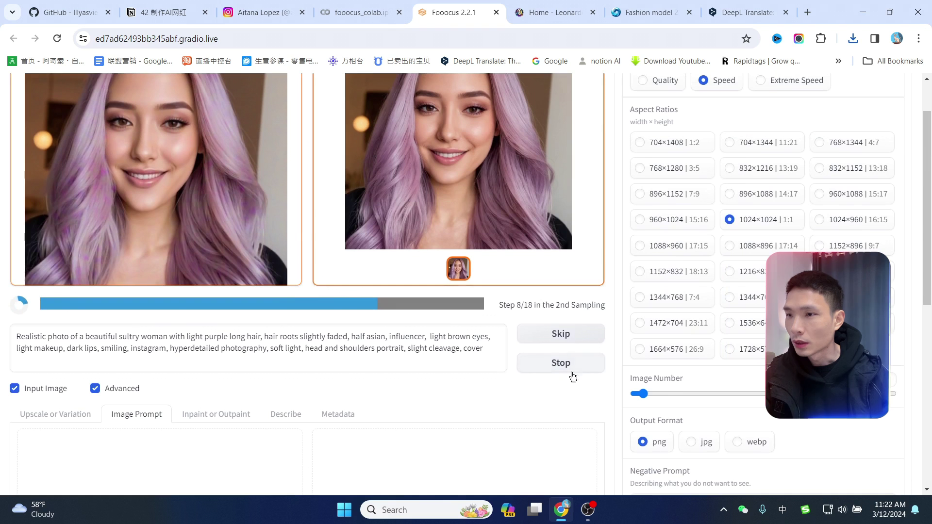
scroll(398, 350, "down", 2)
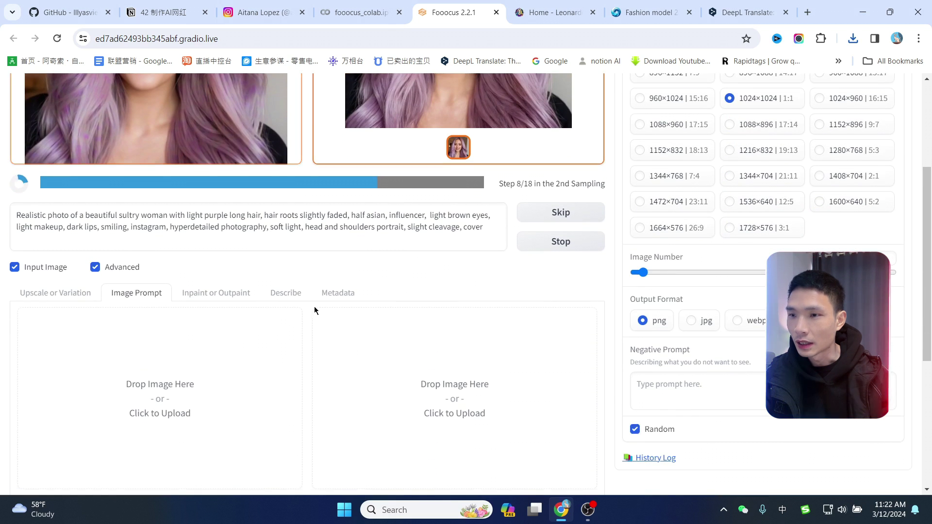
scroll(340, 308, "down", 2)
scroll(378, 310, "up", 5)
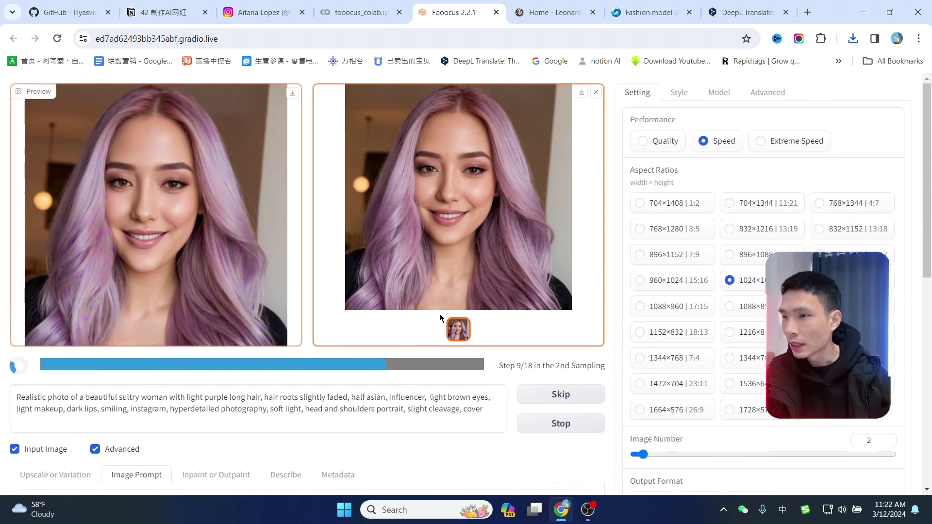
- Add the purple-haired portrait from the results as the first image prompt and enable the advanced image prompt options
scroll(435, 308, "down", 5)
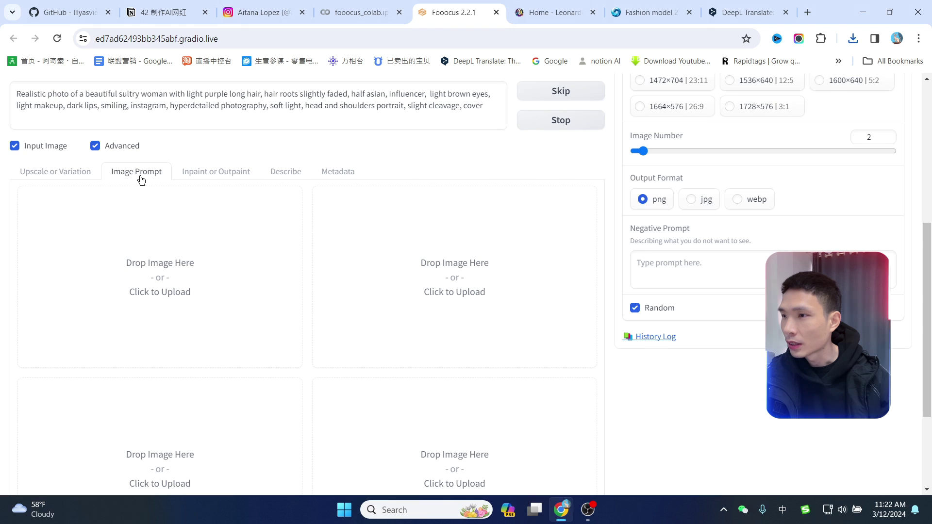
scroll(408, 267, "up", 5)
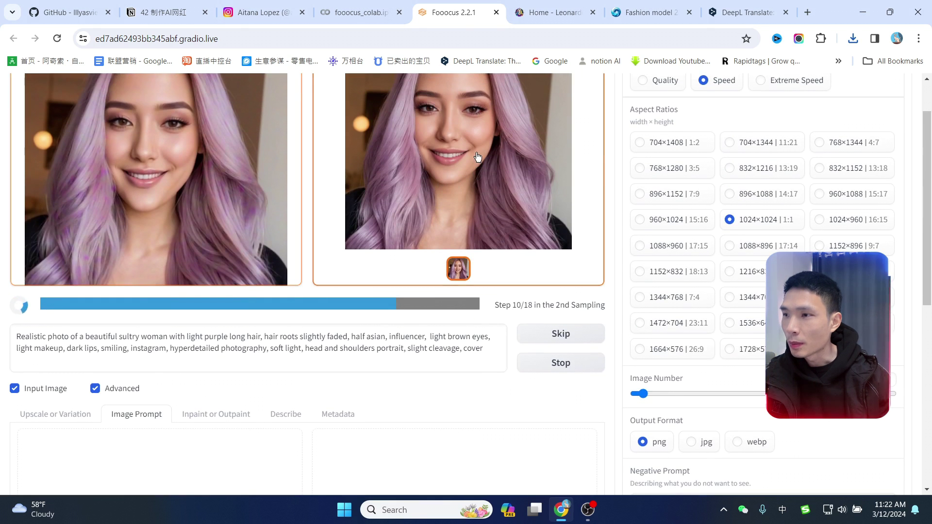
left_click_drag(283, 378, 285, 441)
scroll(285, 441, "down", 5)
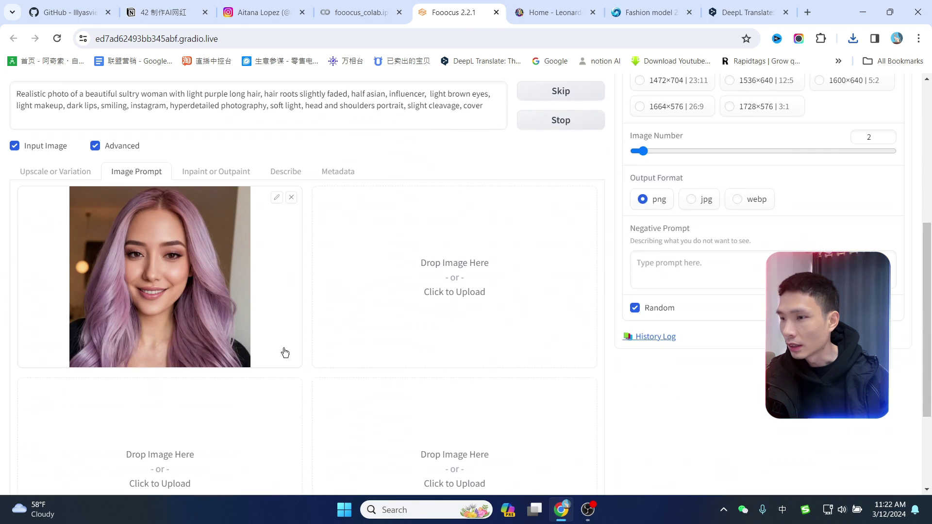
scroll(318, 298, "down", 3)
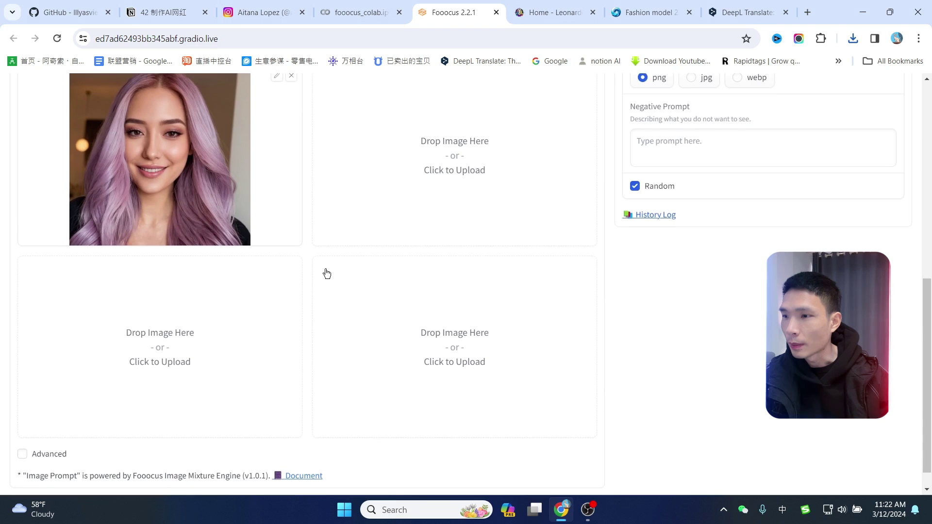
scroll(325, 272, "down", 1)
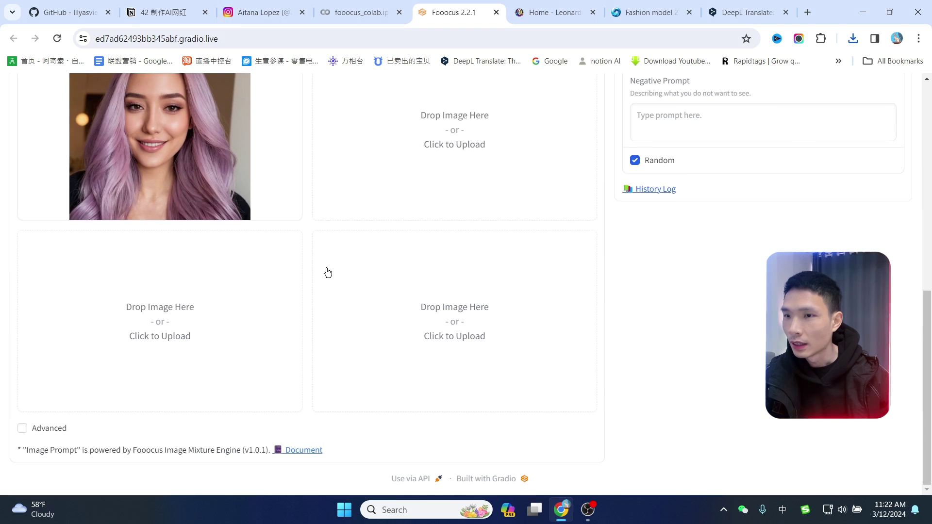
left_click(22, 429)
scroll(250, 287, "down", 4)
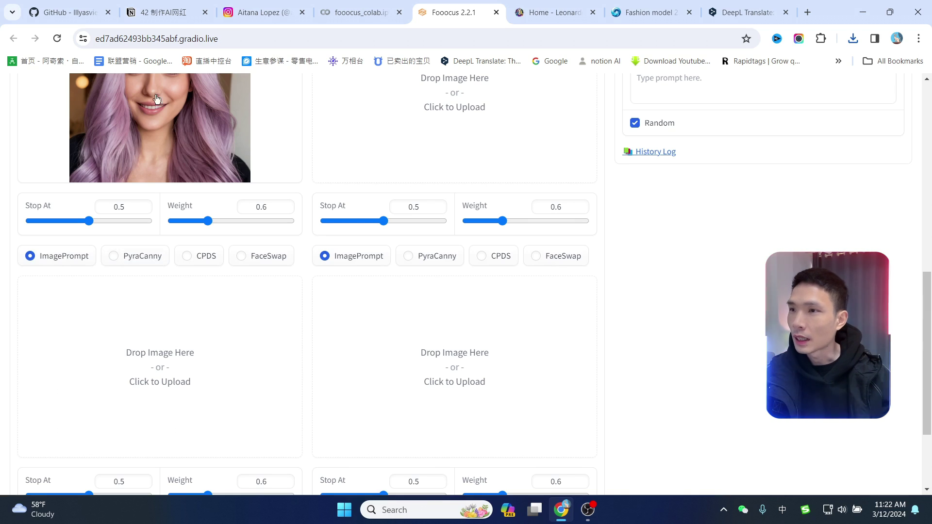
- Look over the Midjourney-to-Fooocus comparison in the GitHub README, including the Image Prompt entry, and return to Fooocus
left_click(68, 12)
scroll(394, 274, "down", 4)
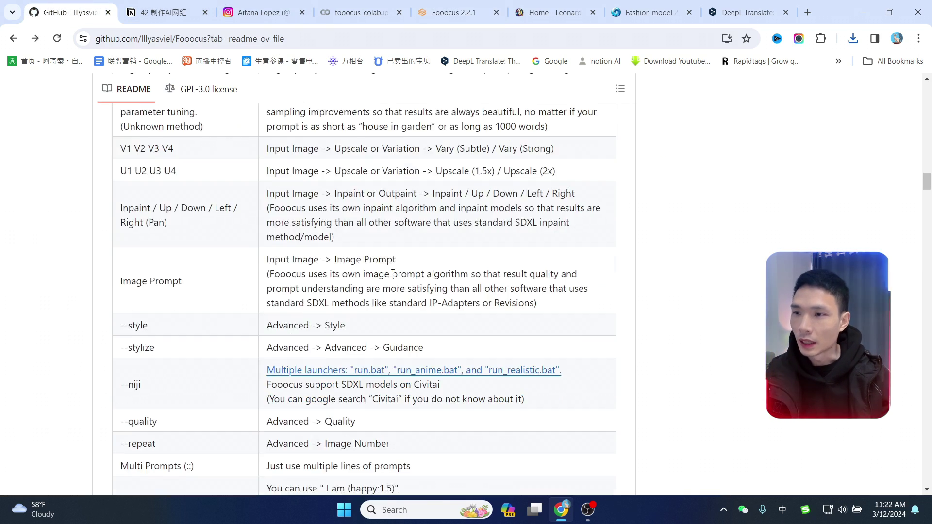
scroll(461, 272, "down", 10)
scroll(475, 311, "up", 15)
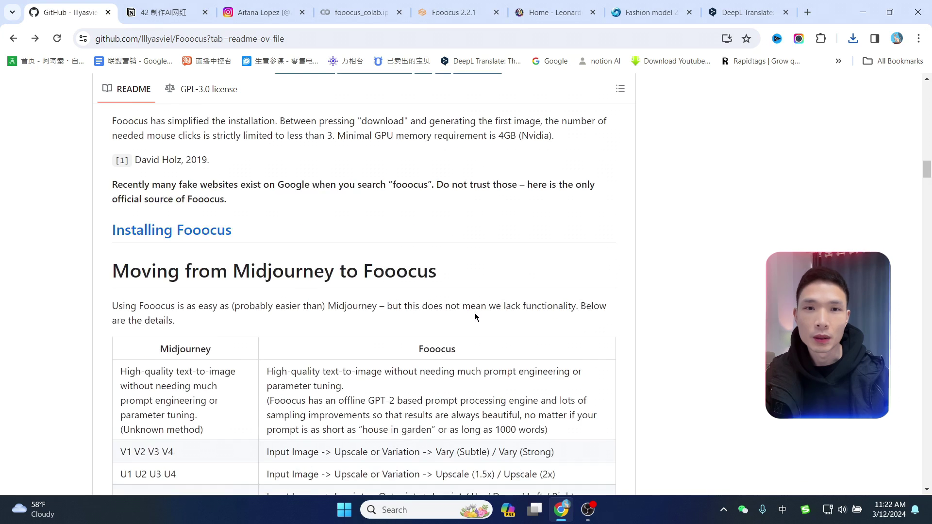
scroll(475, 316, "up", 9)
left_click(447, 9)
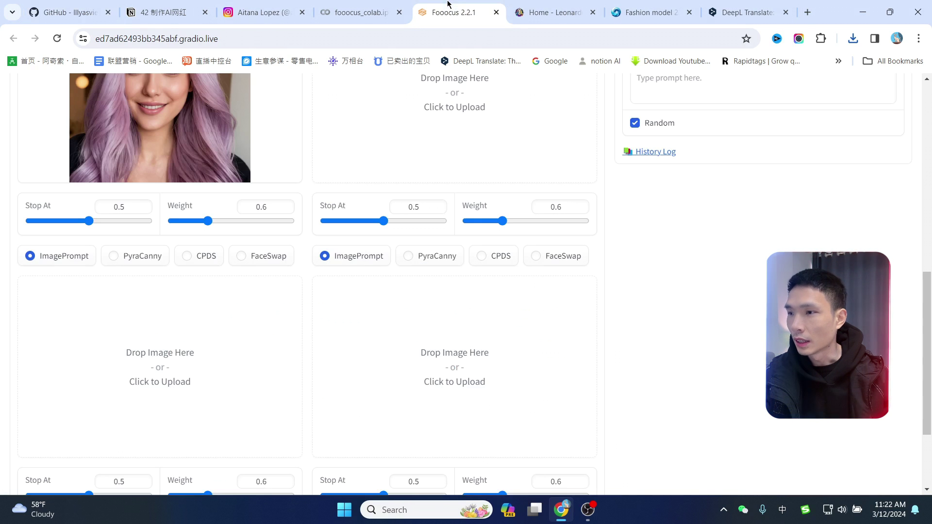
- Review the first image prompt's options, examine the second generated portrait enlarged and close the enlarged view
scroll(200, 273, "up", 3)
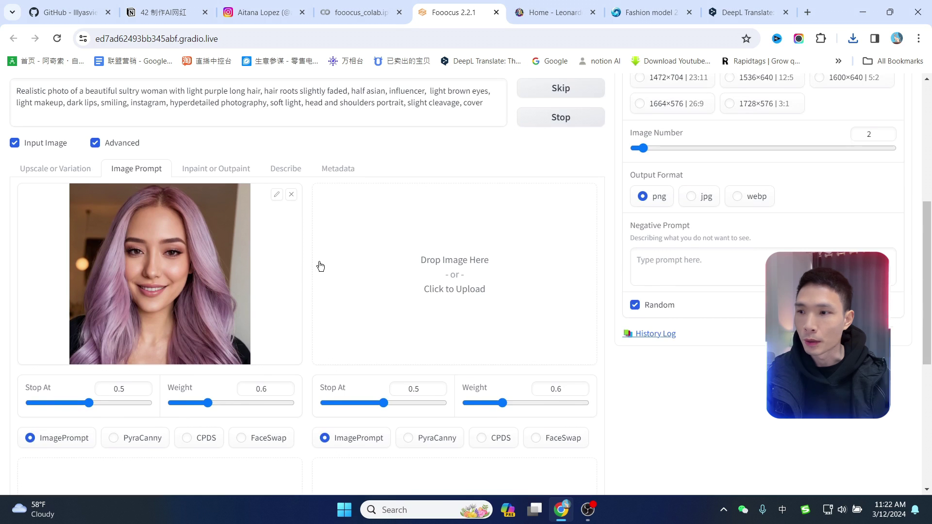
scroll(320, 266, "down", 1)
scroll(290, 310, "down", 1)
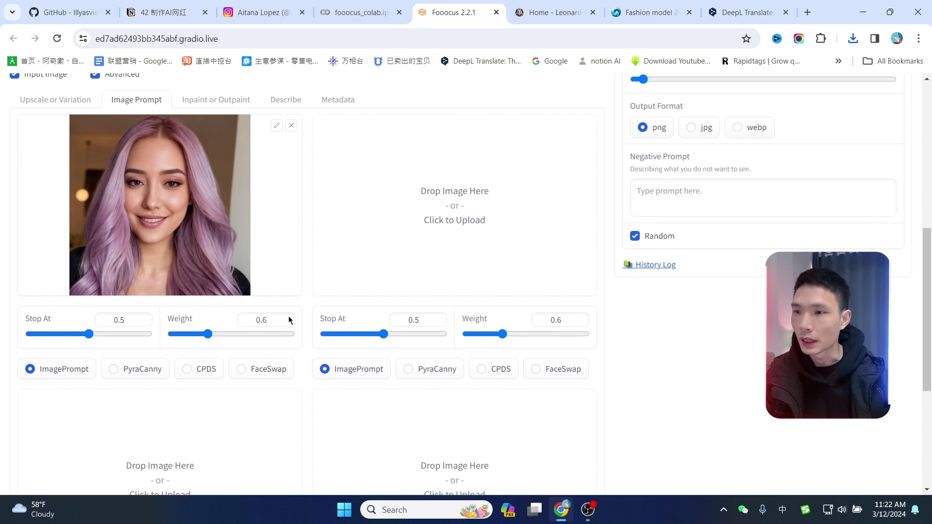
scroll(289, 320, "down", 4)
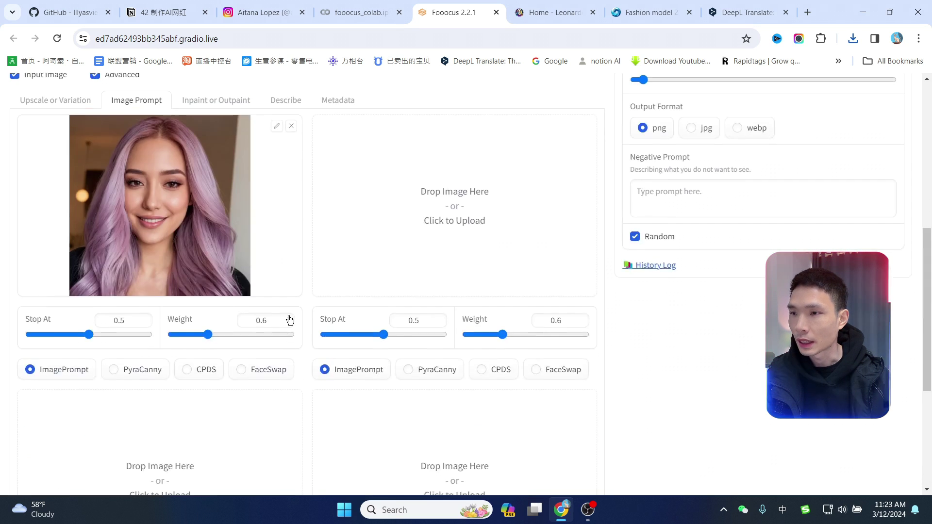
scroll(359, 218, "up", 8)
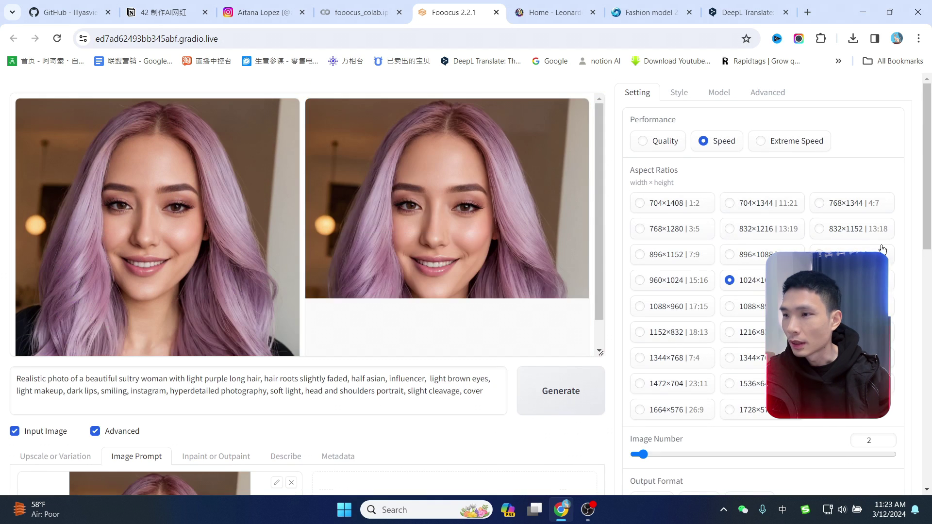
left_click(527, 206)
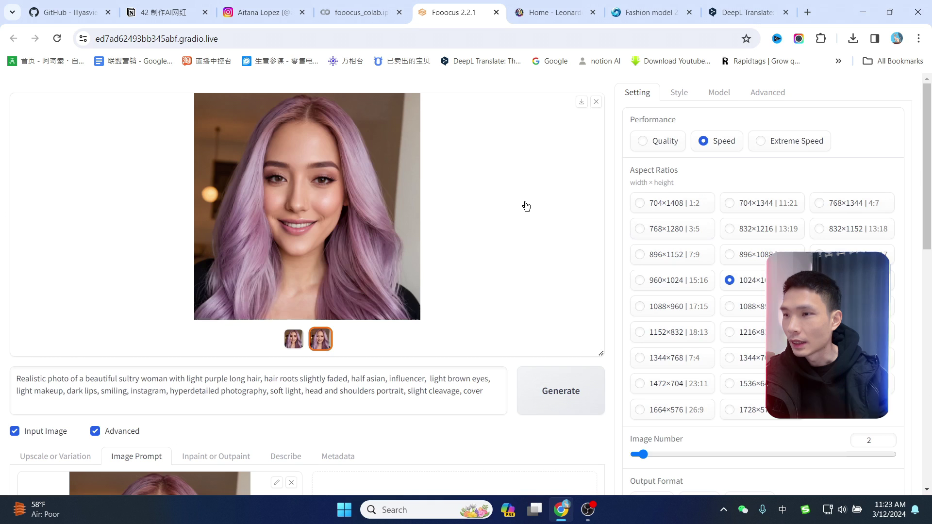
left_click(378, 212)
scroll(537, 217, "down", 3)
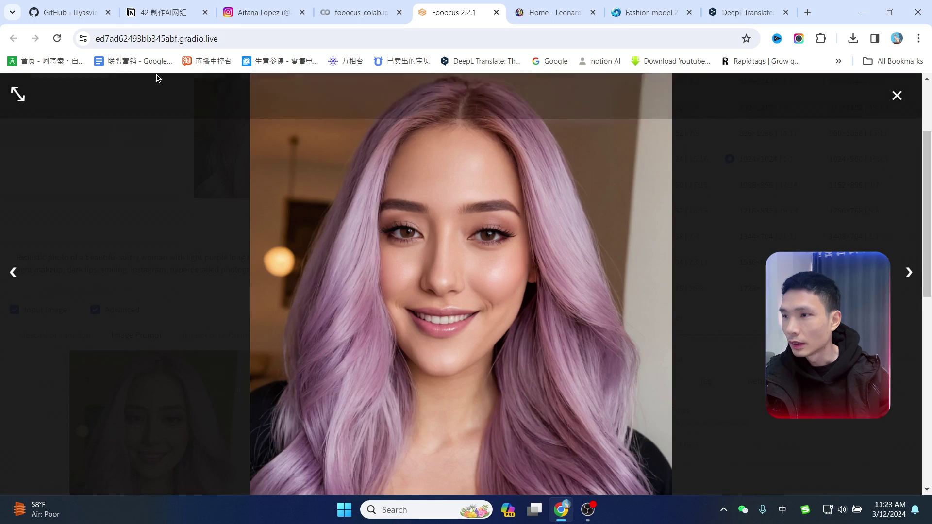
left_click(897, 96)
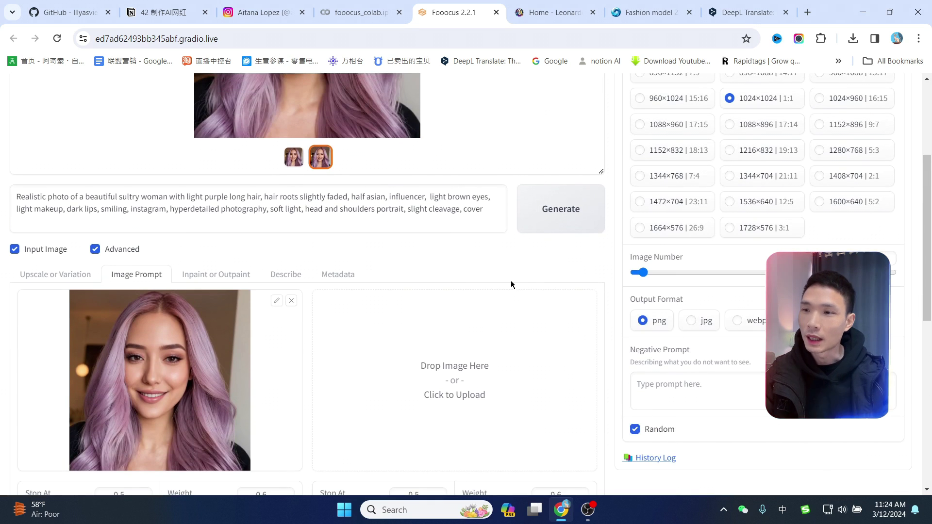
- Upload the close-up portrait of the woman with short brown hair as the second image prompt
scroll(512, 291, "up", 1)
scroll(505, 272, "down", 4)
scroll(504, 261, "up", 4)
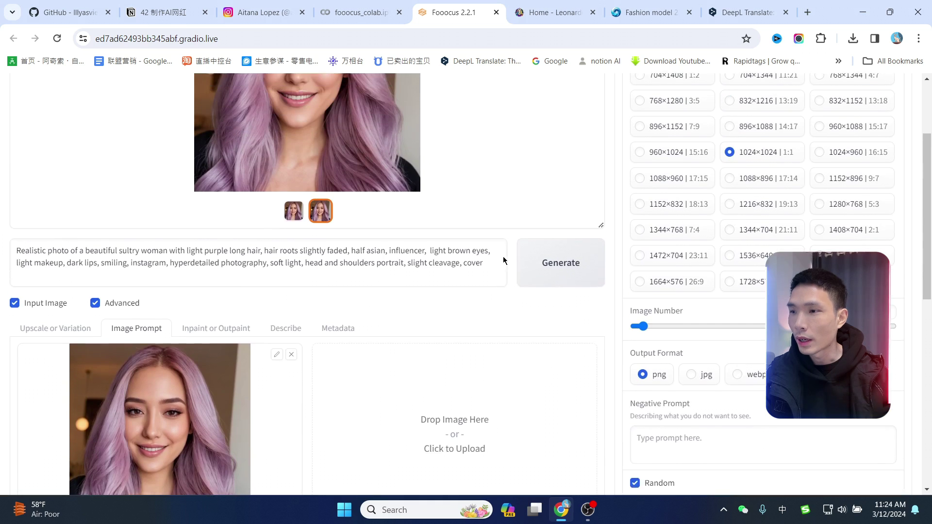
scroll(503, 256, "down", 5)
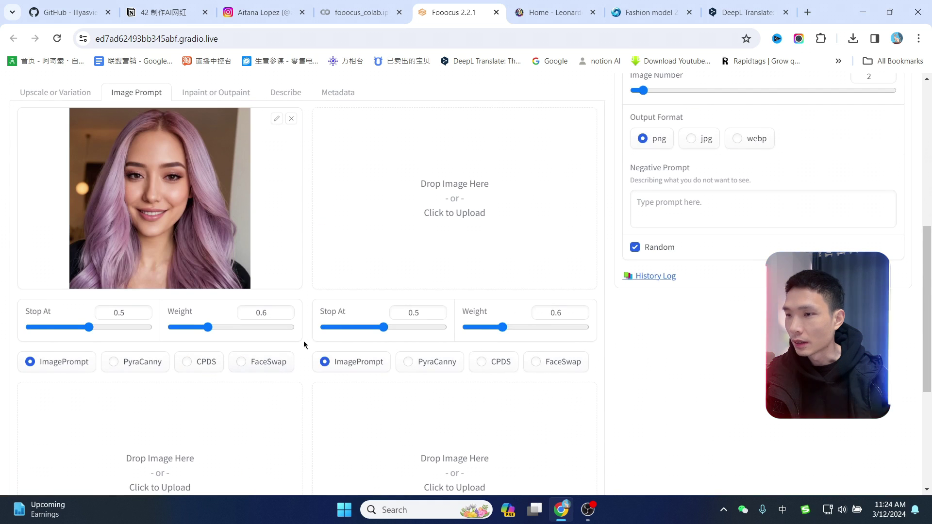
double_click(457, 195)
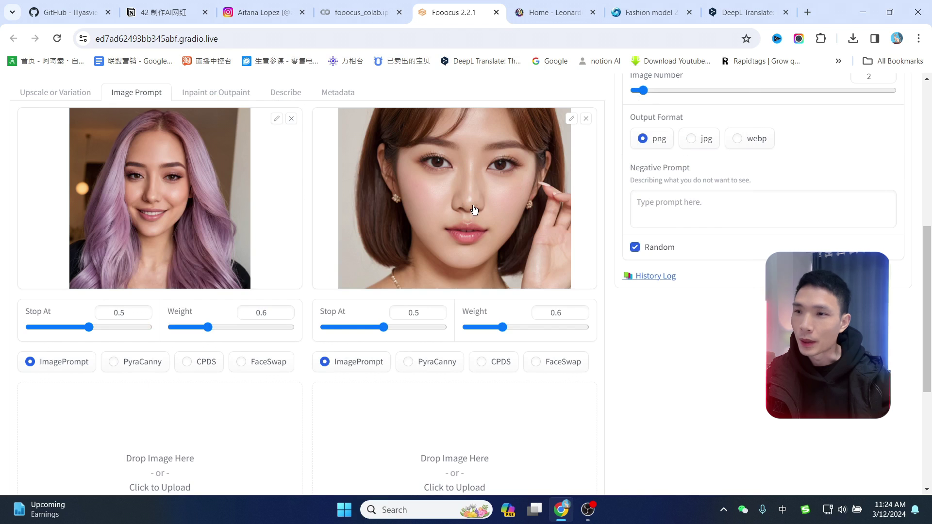
- Set both reference portraits to FaceSwap and start the generation
scroll(330, 340, "down", 1)
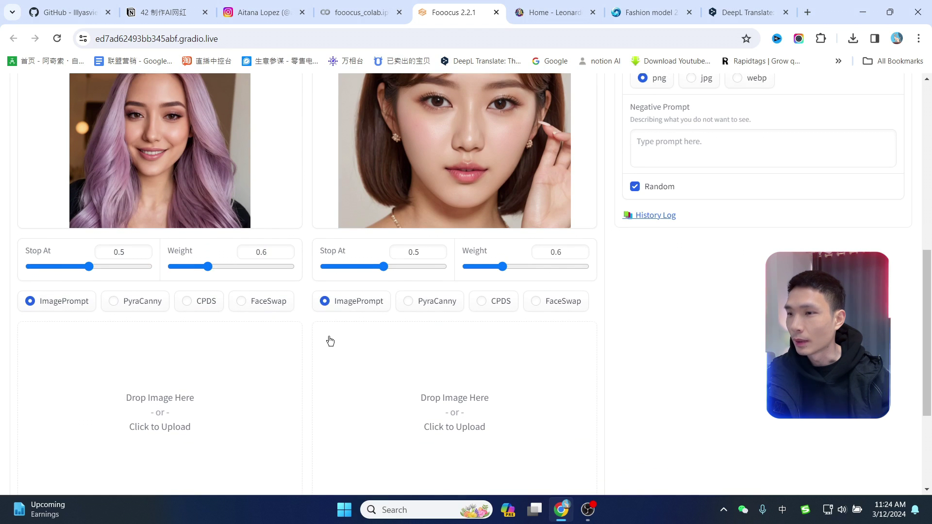
left_click(292, 311)
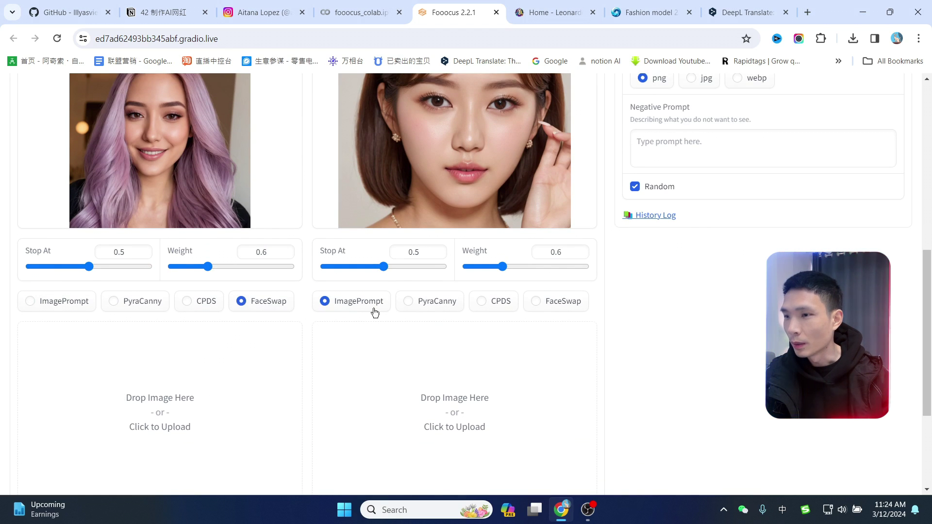
left_click(531, 308)
scroll(389, 311, "down", 3)
scroll(255, 316, "up", 6)
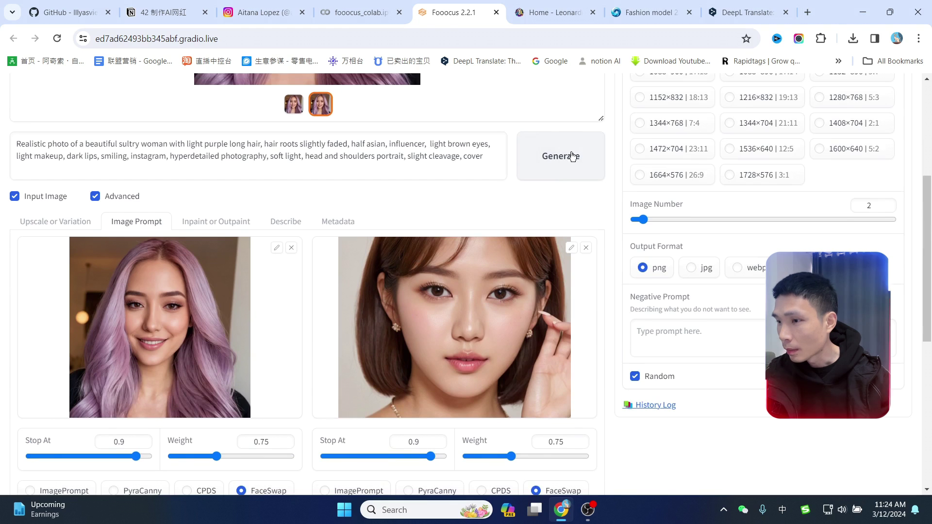
left_click(569, 159)
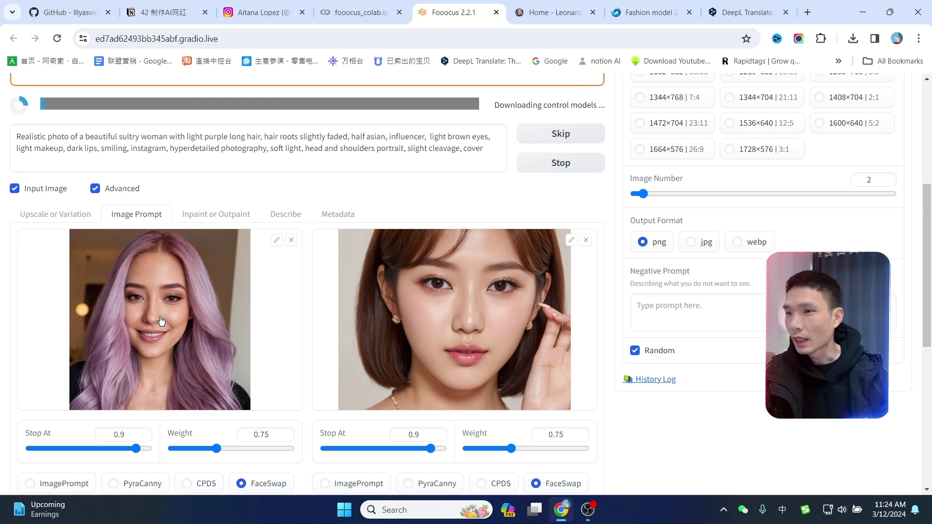
- Load 2024-03-11_23-56-27_1858.png from the AI网红 folder as the Inpaint or Outpaint image and show the available methods
scroll(661, 323, "up", 5)
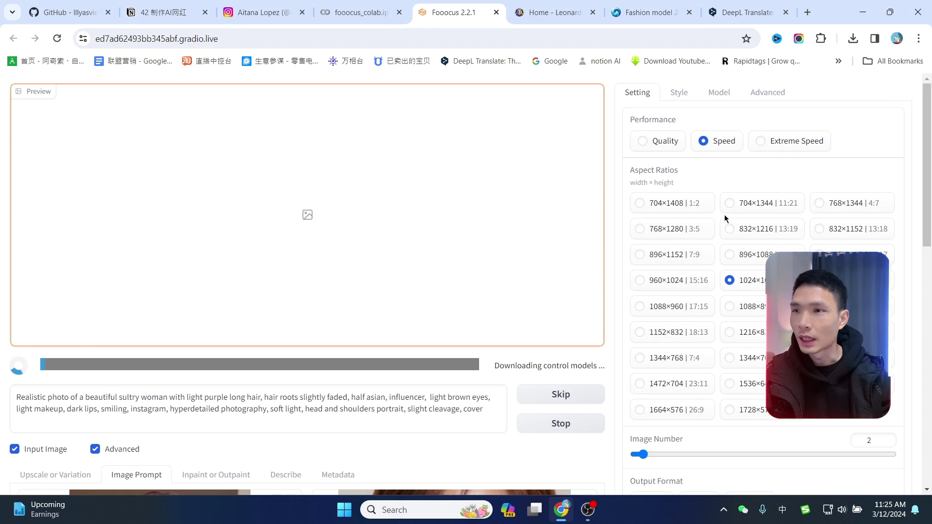
scroll(550, 346, "down", 2)
left_click(216, 475)
scroll(388, 219, "up", 1)
scroll(397, 265, "down", 4)
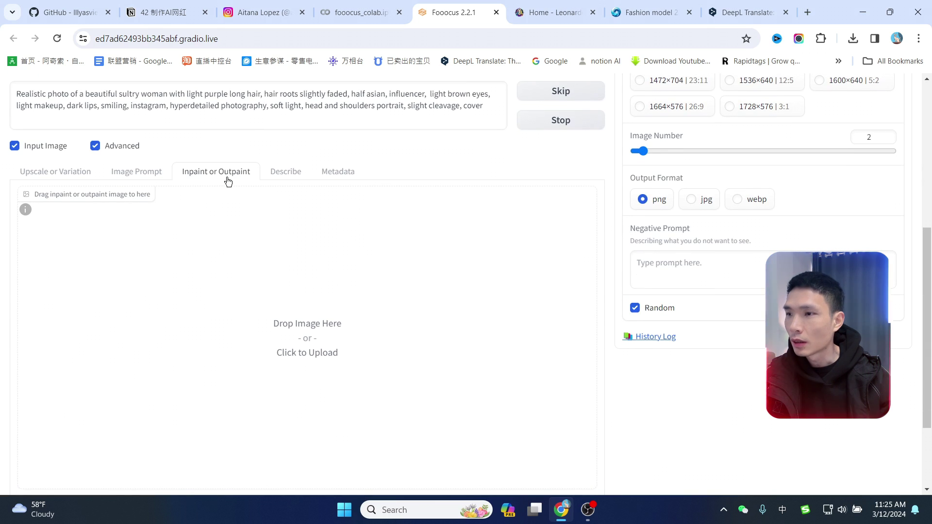
scroll(259, 210, "down", 1)
scroll(258, 210, "down", 1)
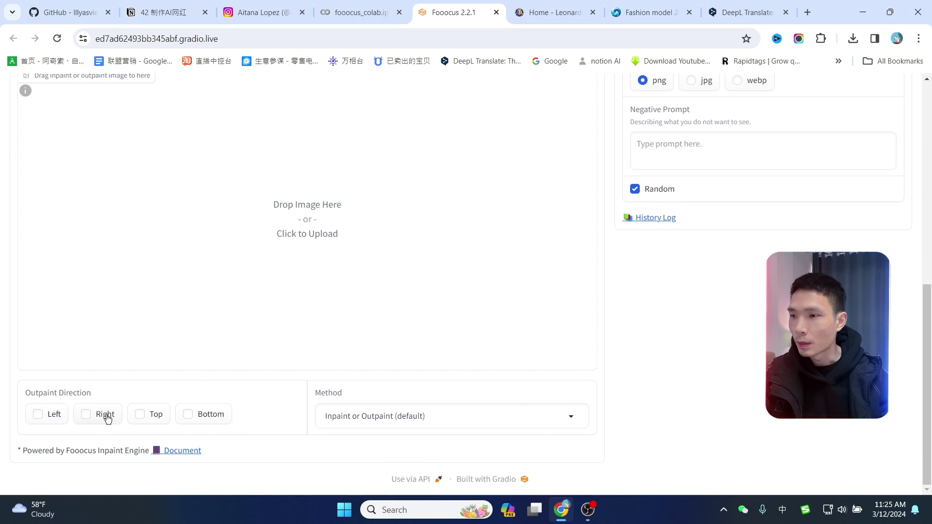
left_click(309, 212)
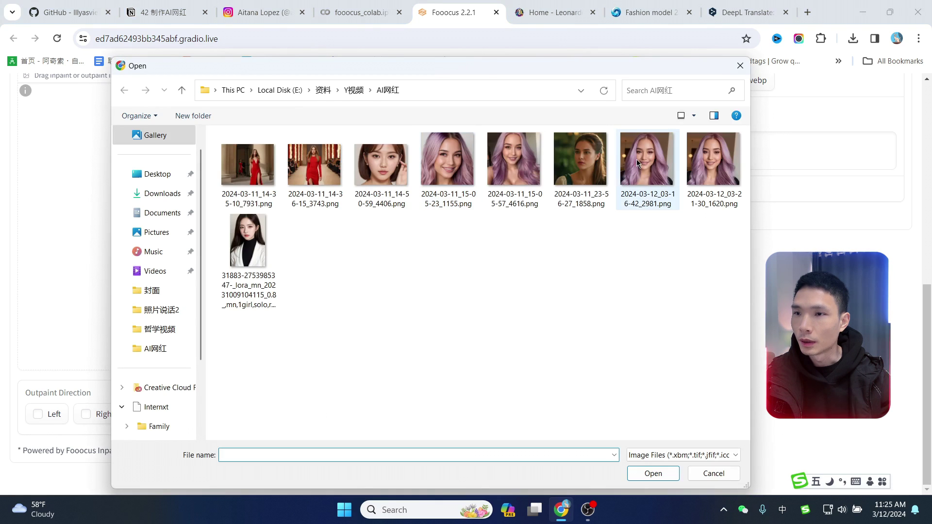
double_click(588, 158)
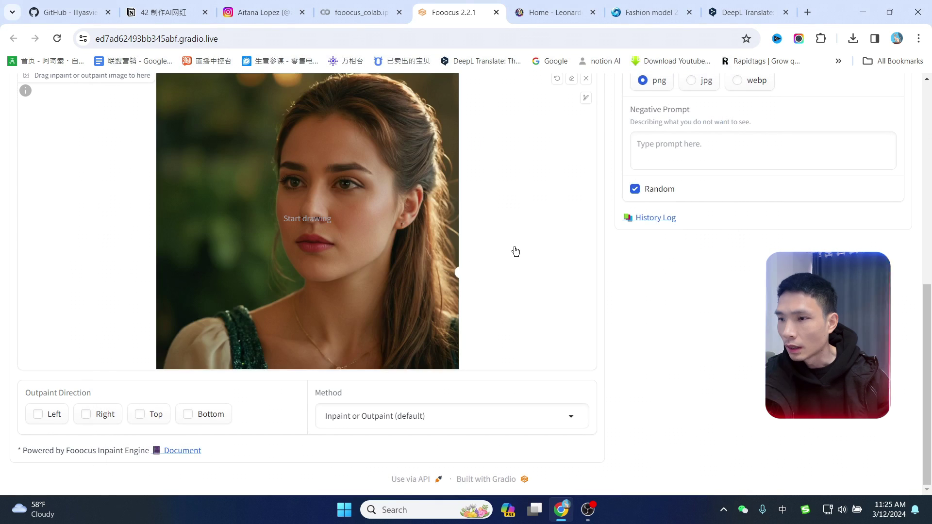
left_click(568, 418)
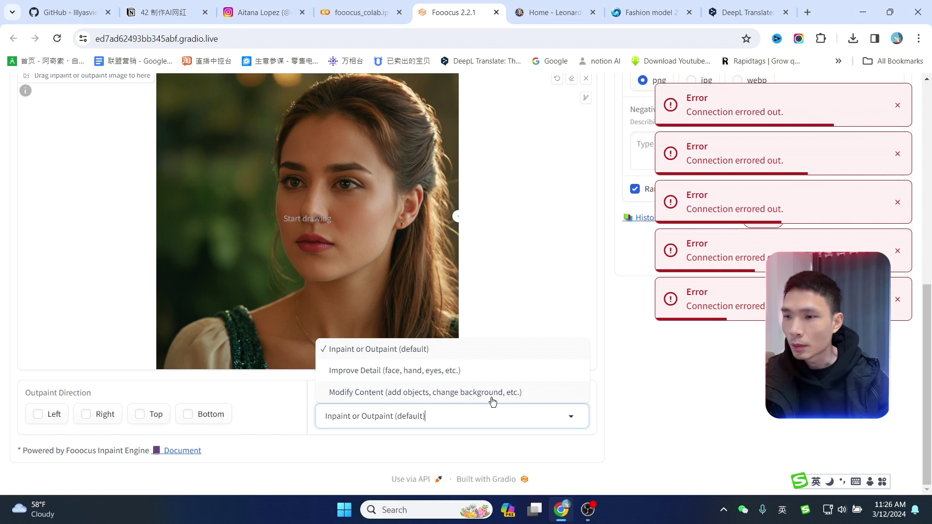
- Check the failed generation against the fooocus_colab.ipynb output and close the disconnected Fooocus page
scroll(665, 383, "up", 5)
scroll(806, 249, "up", 4)
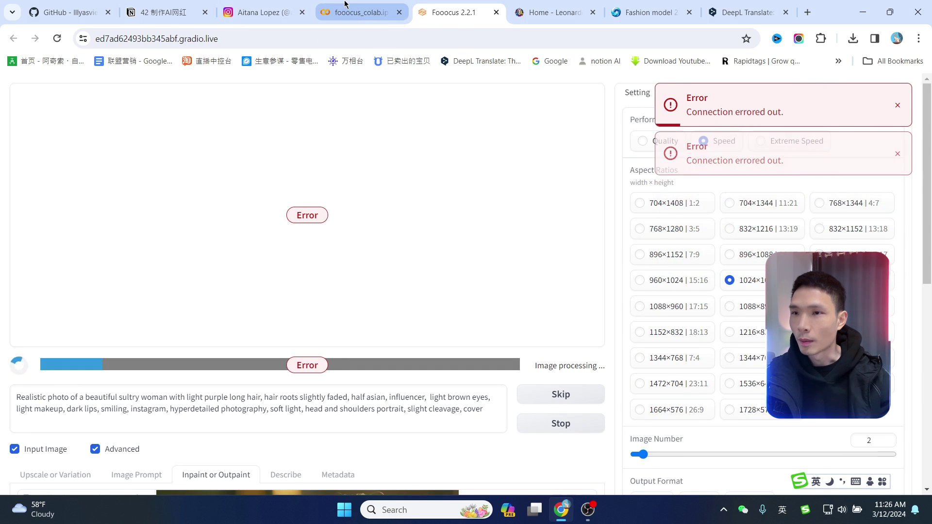
left_click(328, 5)
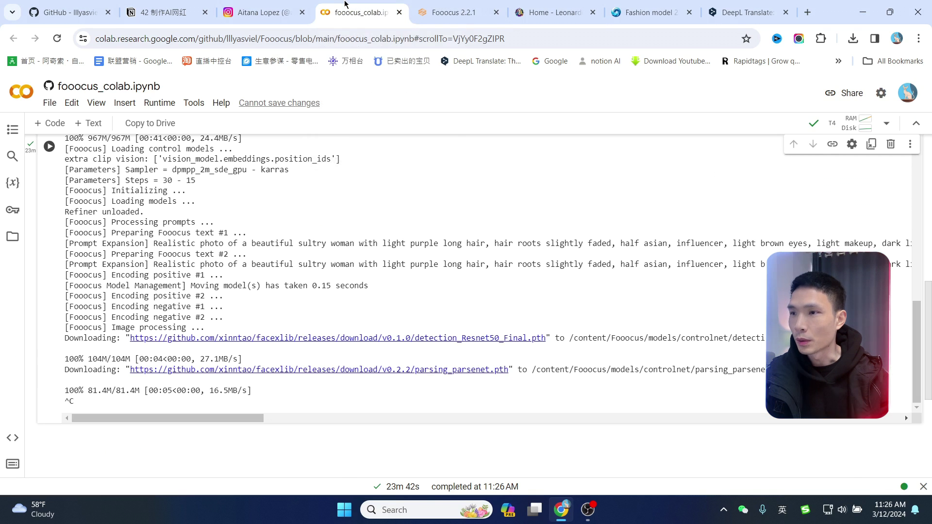
left_click(488, 19)
left_click(496, 12)
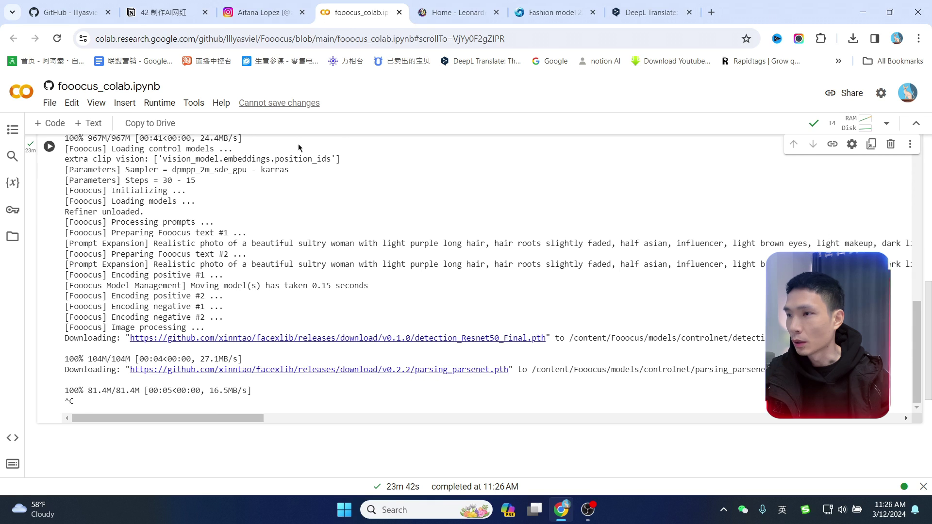
- Run the Fooocus notebook cell again and open its public gradio.live URL
left_click(50, 147)
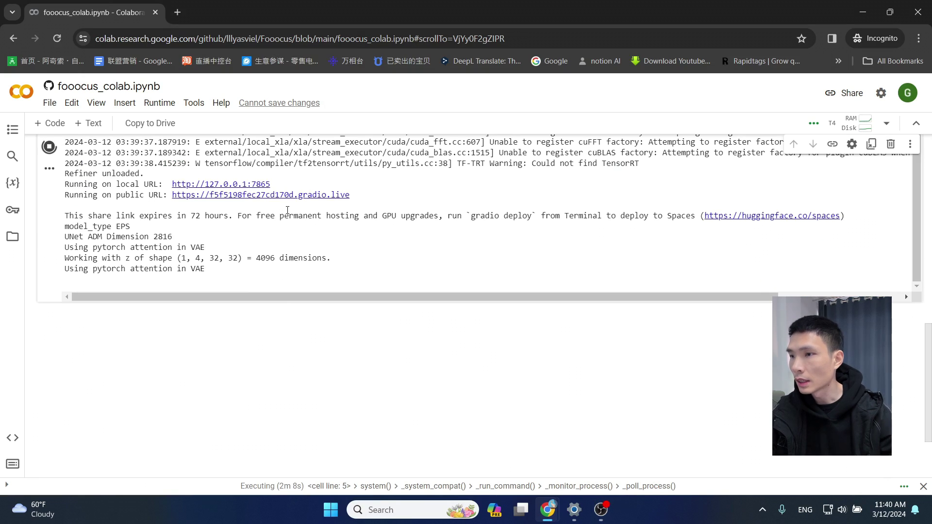
scroll(381, 248, "up", 2)
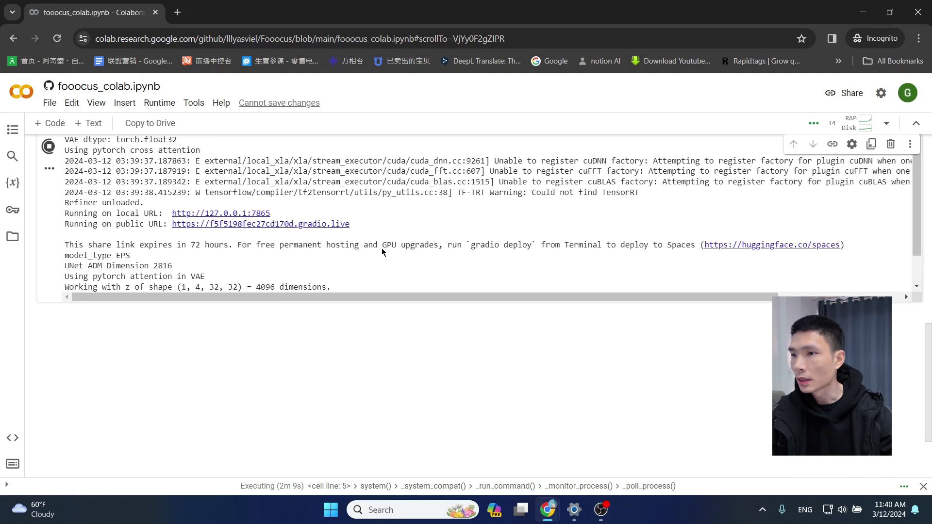
left_click(322, 252)
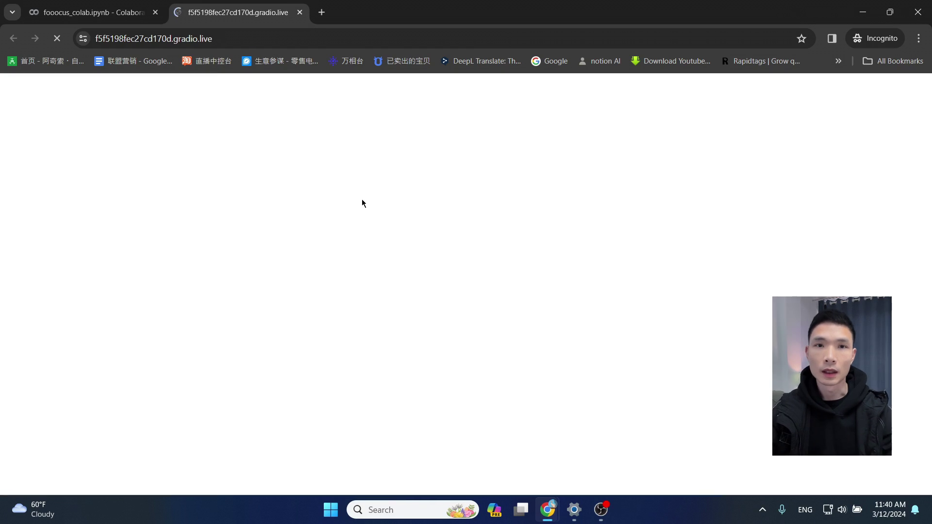
- Enable advanced settings and input images, then load 2024-03-12_03-21-30_1620.png and the short-haired woman's close-up portrait as the two image prompts
left_click(95, 431)
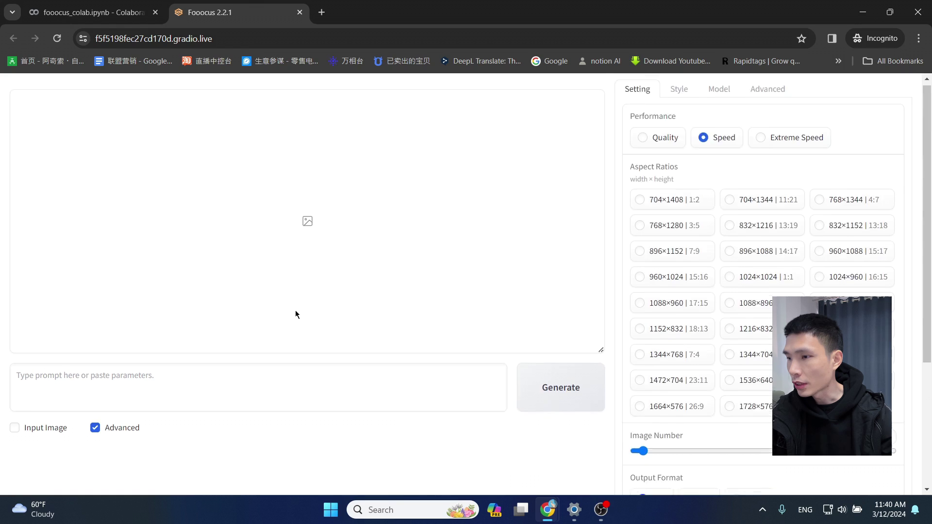
left_click(15, 249)
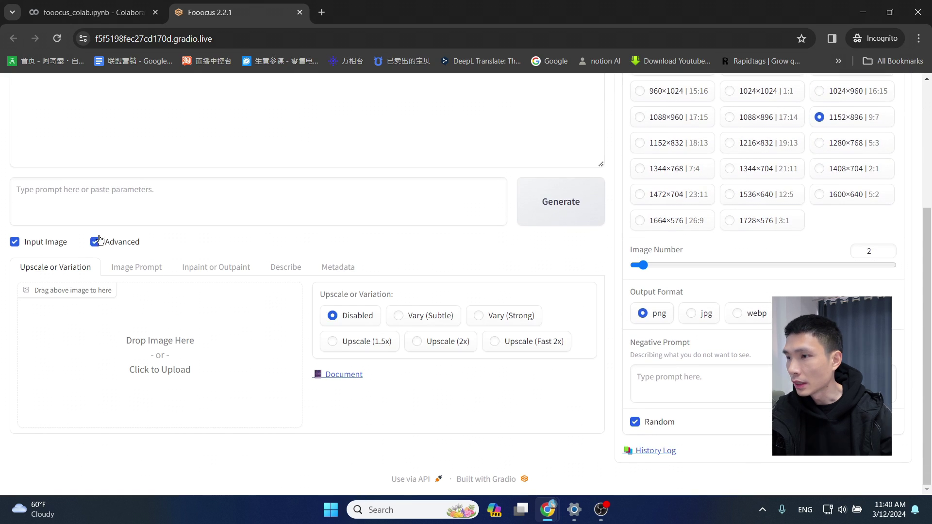
left_click(140, 272)
scroll(146, 275, "down", 2)
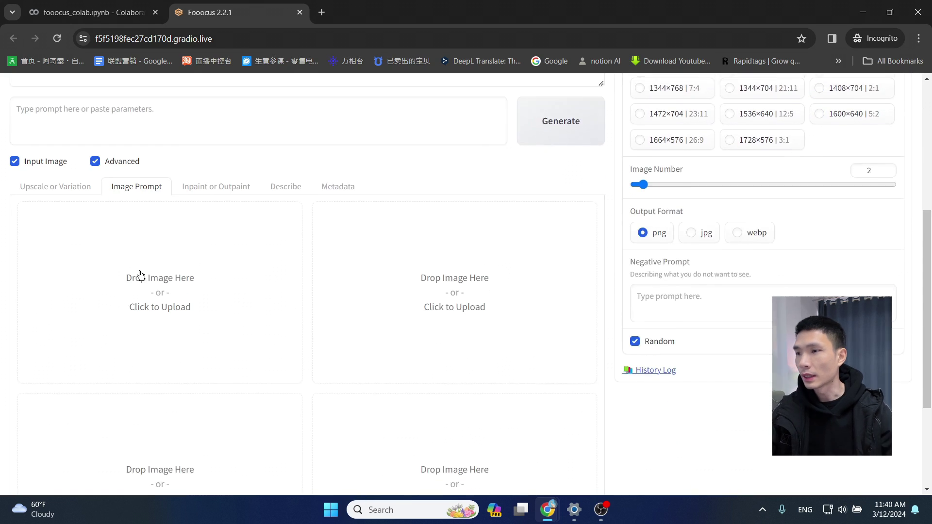
left_click(200, 263)
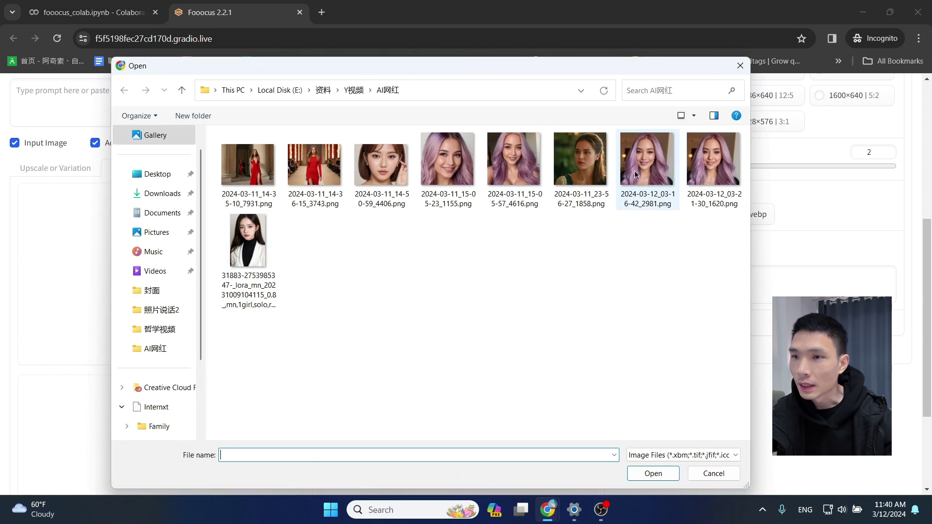
double_click(713, 158)
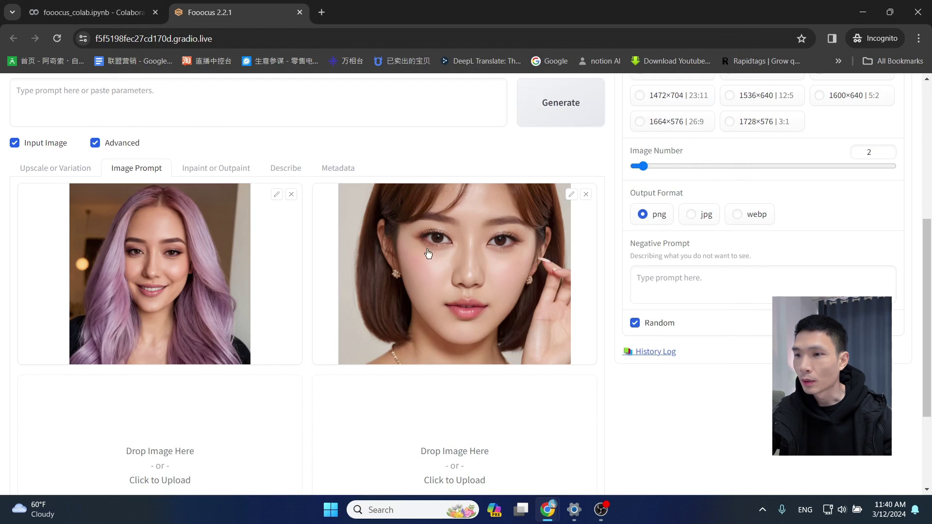
- Show the advanced image prompt options, set both loaded portraits to FaceSwap and start generating
scroll(426, 319, "up", 4)
scroll(416, 327, "down", 6)
scroll(355, 333, "down", 1)
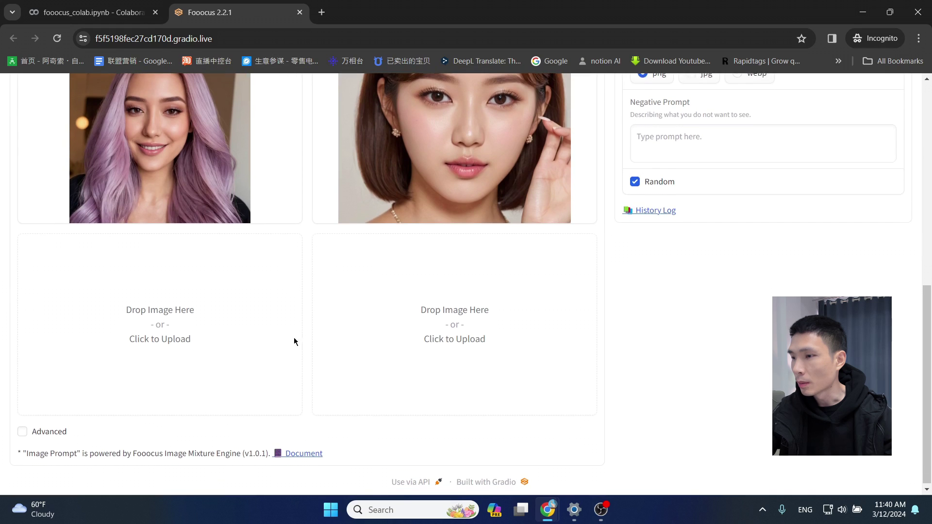
left_click(22, 429)
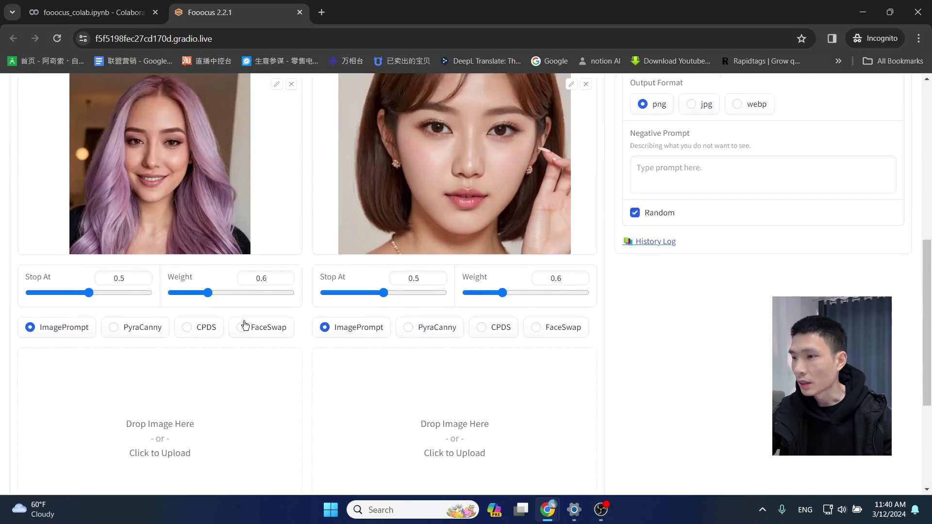
scroll(236, 245, "up", 3)
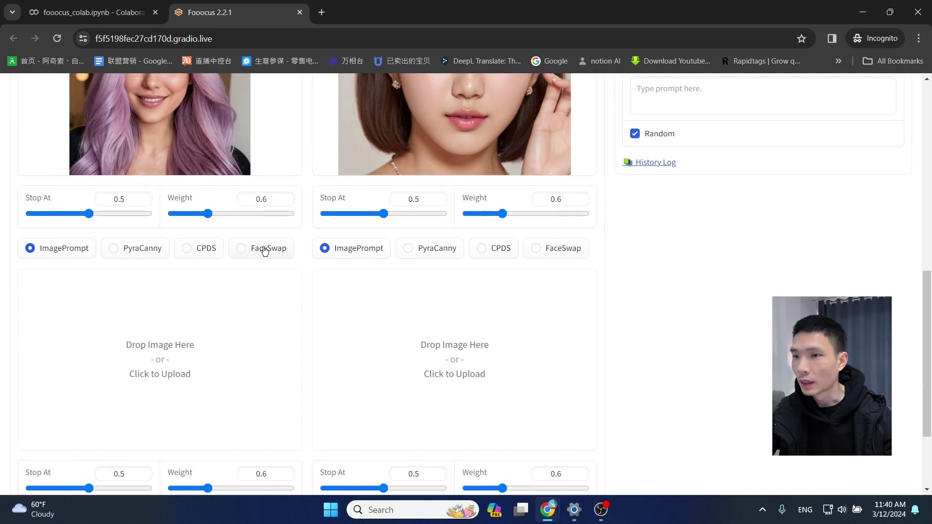
left_click(262, 248)
left_click(558, 251)
scroll(564, 278, "up", 7)
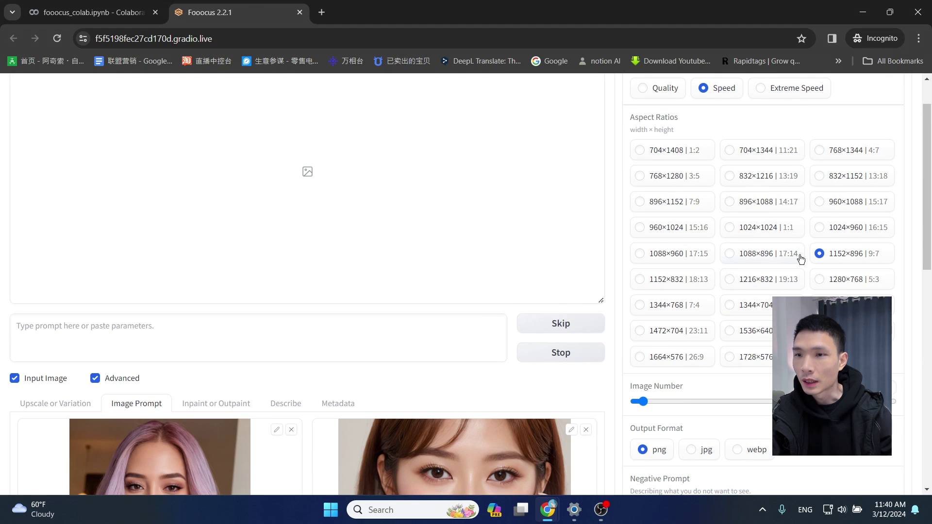
- Compare the first finished face-swapped image with the two reference portraits
scroll(749, 238, "up", 2)
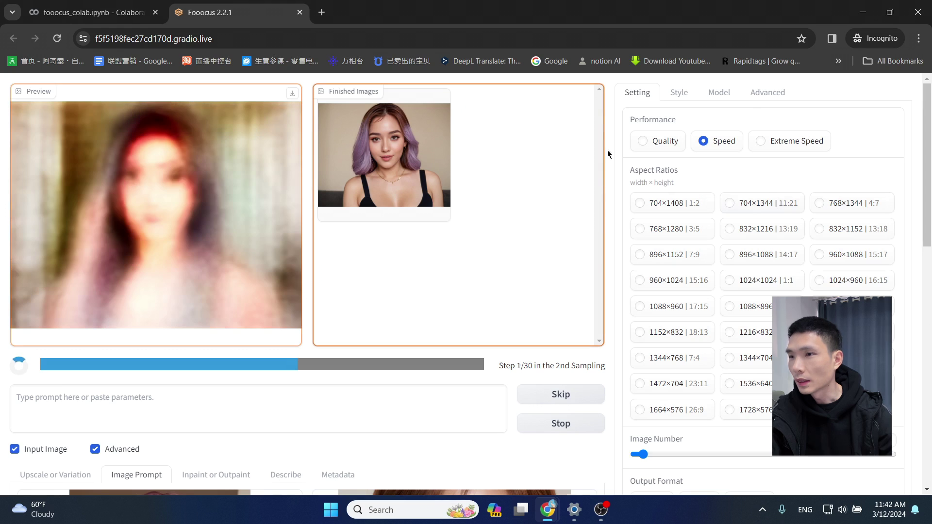
left_click(414, 172)
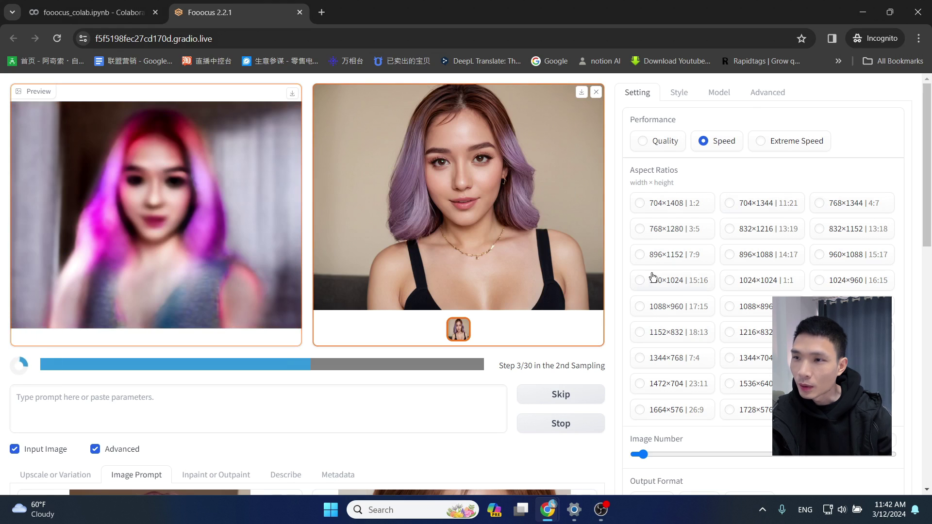
scroll(485, 270, "down", 5)
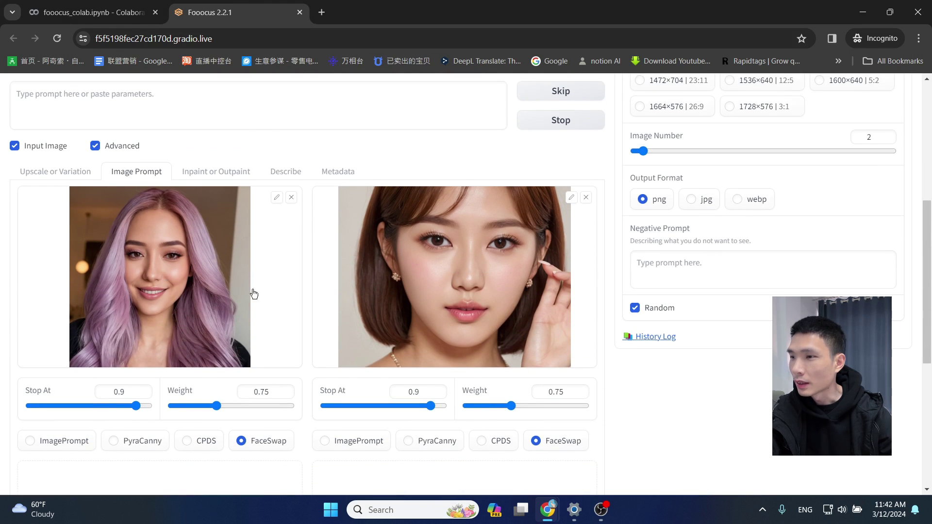
scroll(369, 277, "up", 5)
scroll(485, 260, "down", 4)
scroll(522, 259, "up", 4)
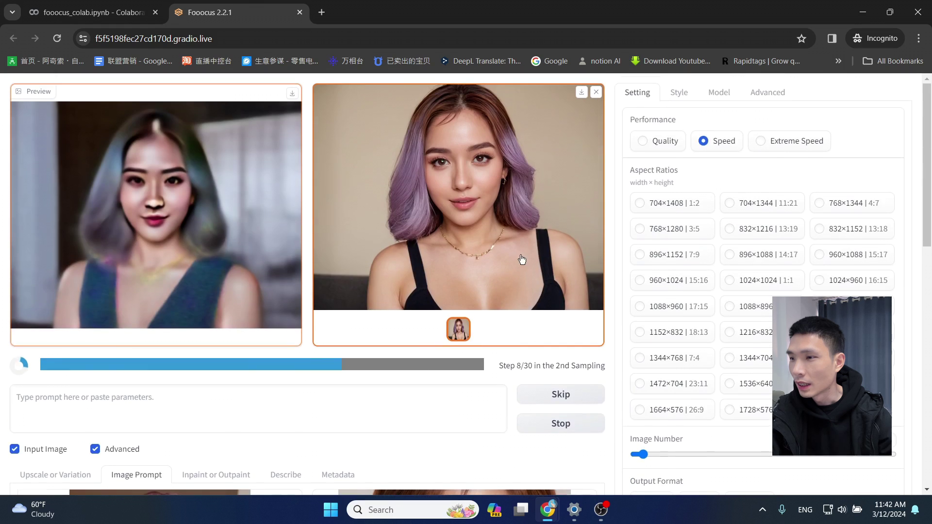
scroll(515, 242, "down", 4)
scroll(515, 243, "up", 4)
- Enlarge the first face-swapped result and save it as 2024-03-12_03-42-51_2020.png in the AI网红 folder
left_click(502, 192)
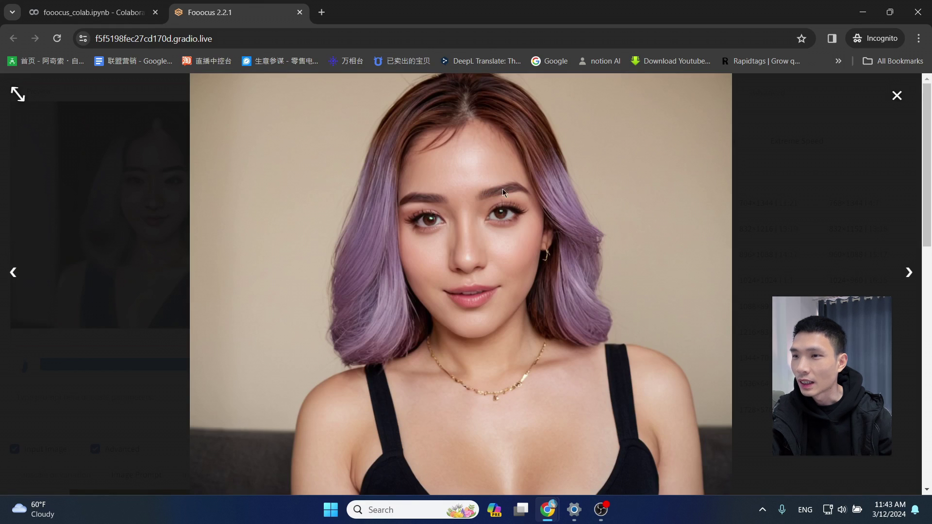
scroll(613, 259, "down", 1)
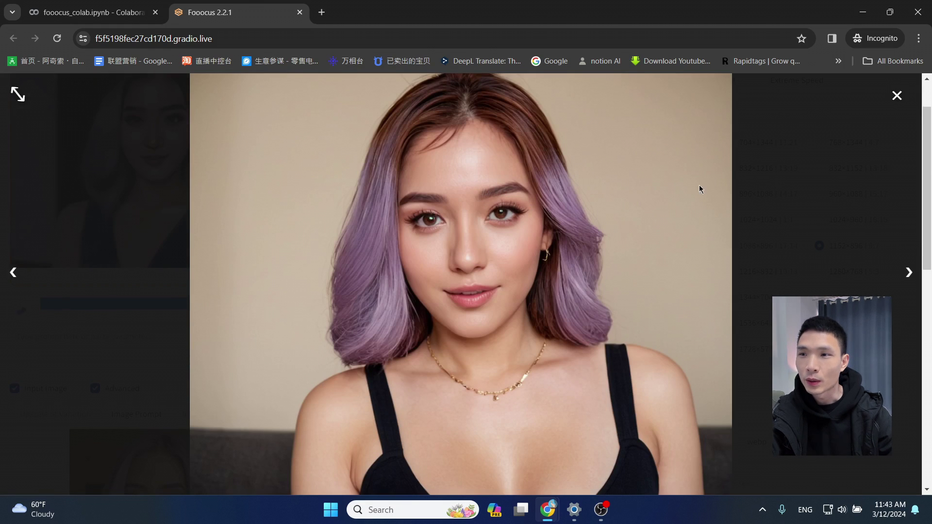
right_click(600, 227)
left_click(637, 255)
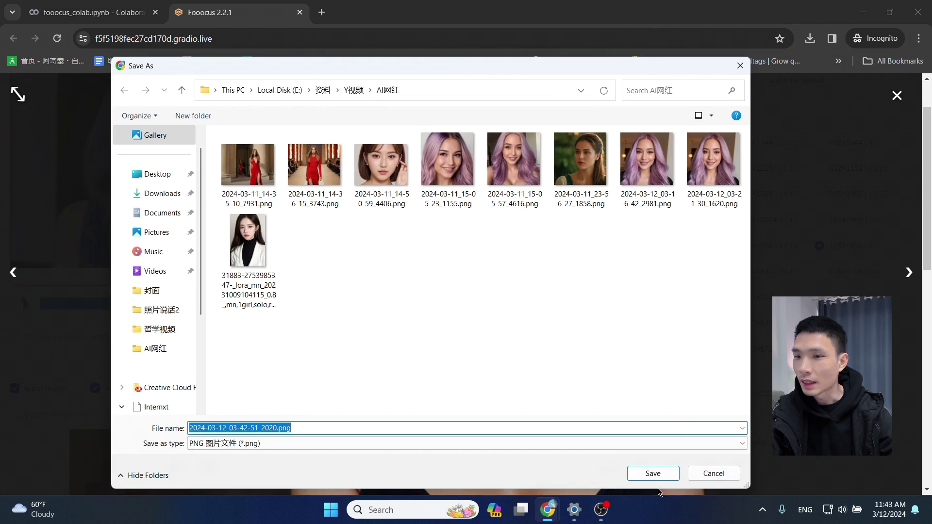
left_click(655, 475)
left_click(530, 344)
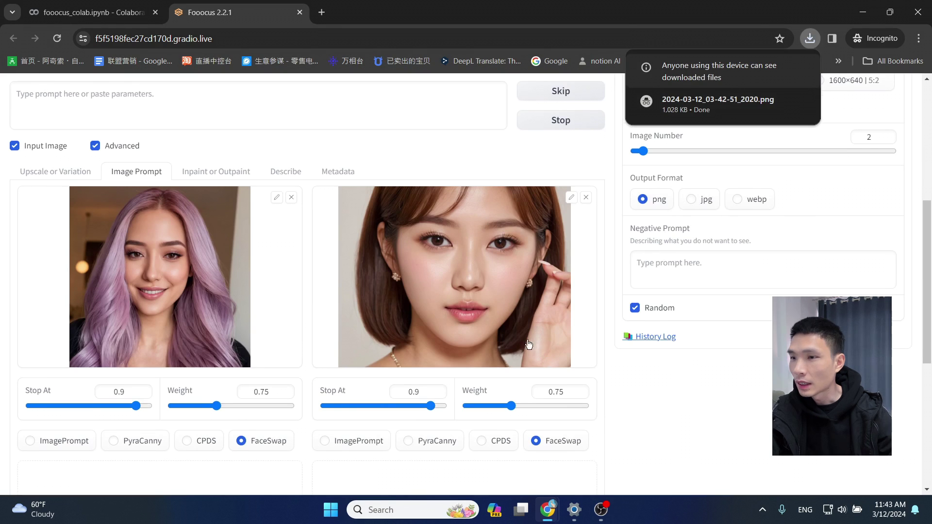
- Remove the short-haired woman's portrait from the image prompts, keeping the purple-haired one
left_click(586, 197)
scroll(458, 301, "up", 5)
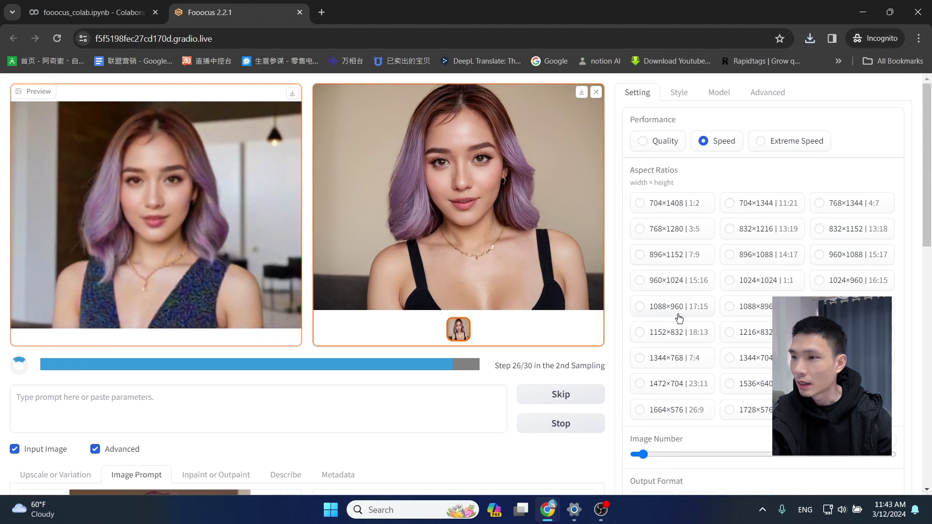
scroll(459, 311, "down", 5)
scroll(133, 235, "up", 3)
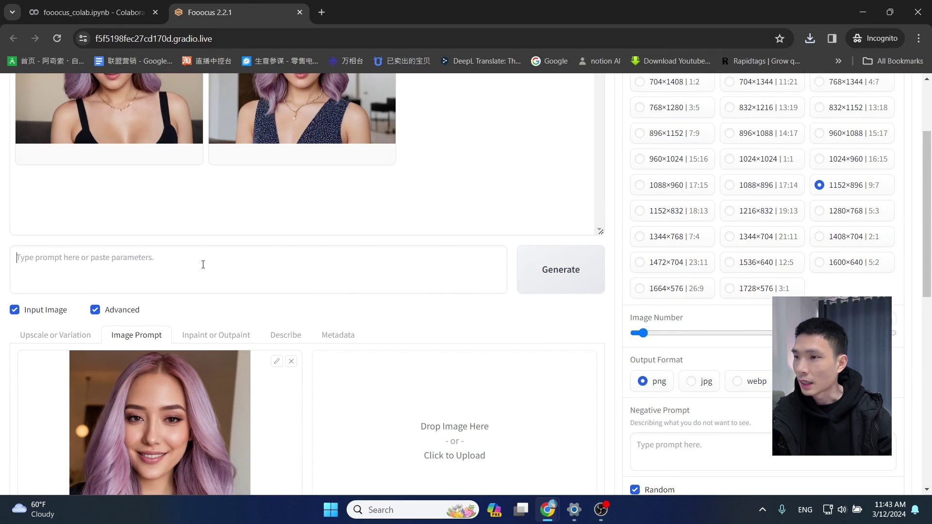
- Switch to Chinese input and translate 穿着红色的连衣裙在买衣服 into English (US) with DeepL
type("d")
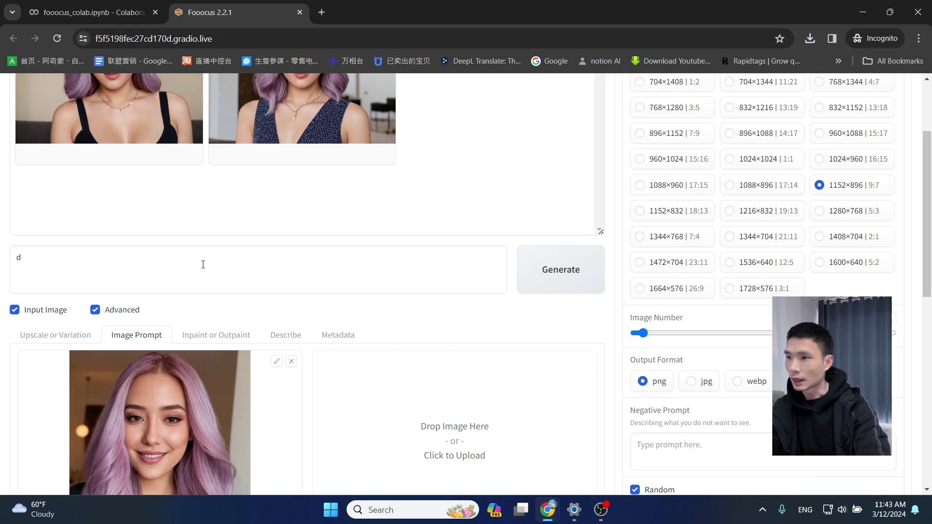
key("ctrl+shift")
key("BackSpace")
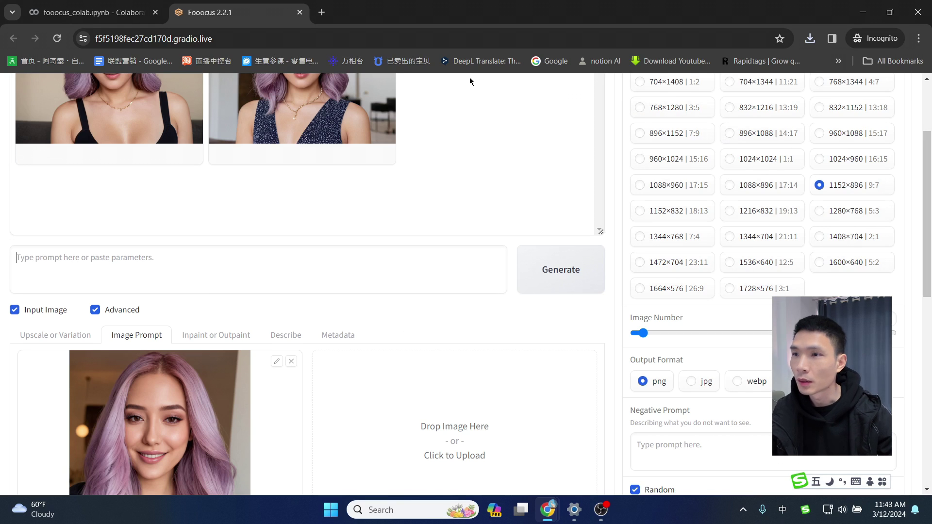
middle_click(486, 60)
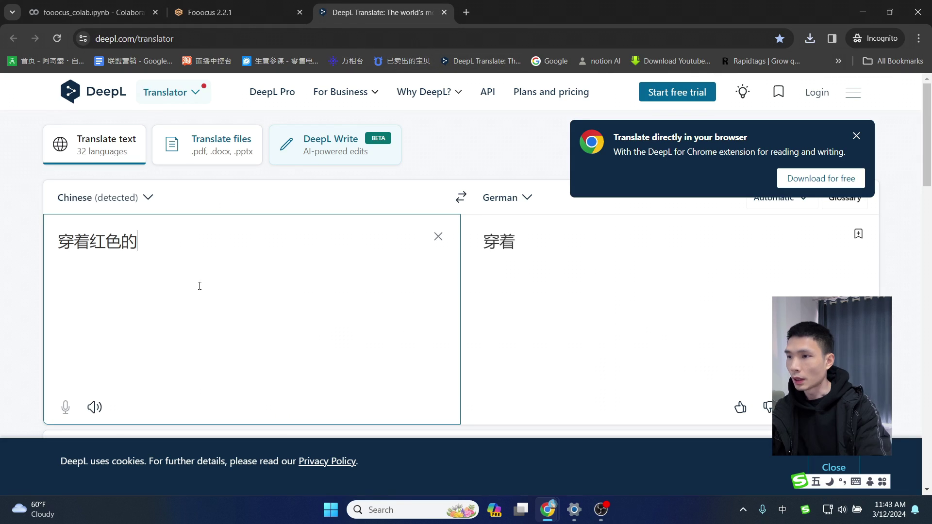
type("lyq z q")
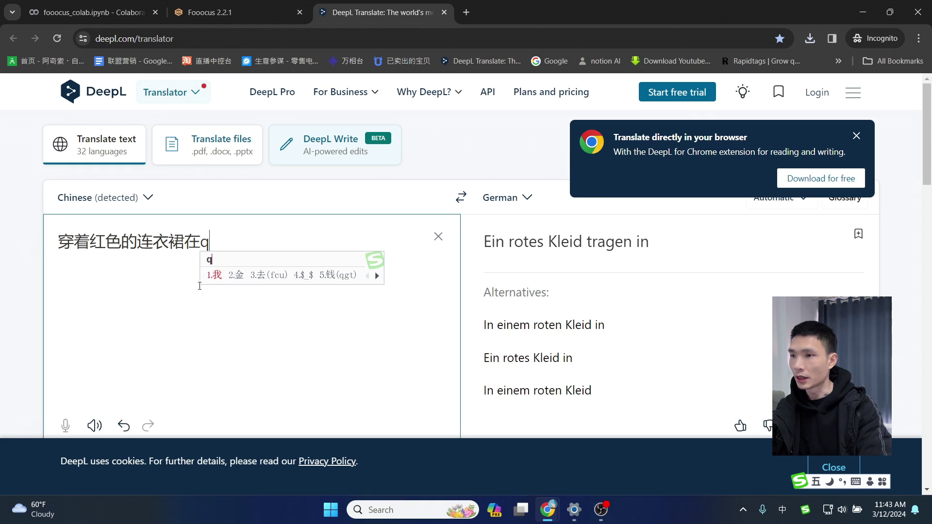
type("ttf")
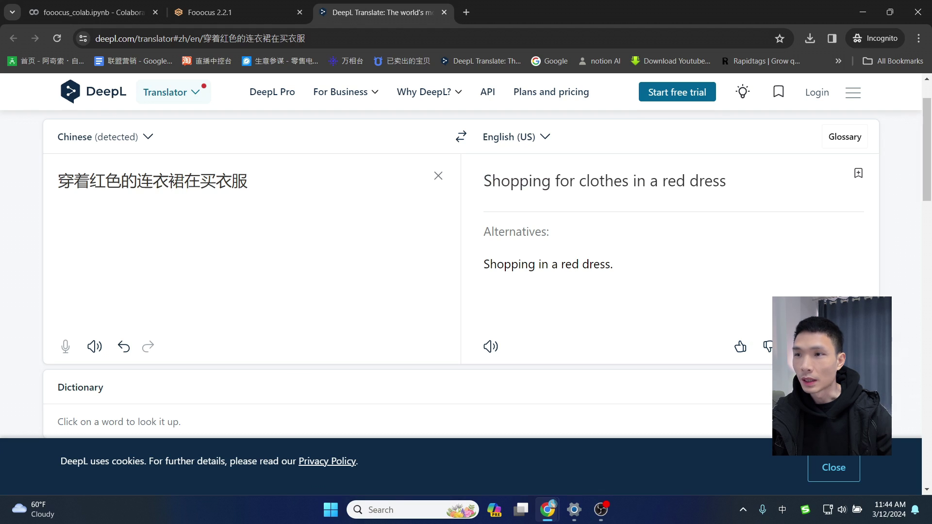
- Return to Fooocus and enter the prompt "Shopping for clothes in a red dress"
left_click(233, 12)
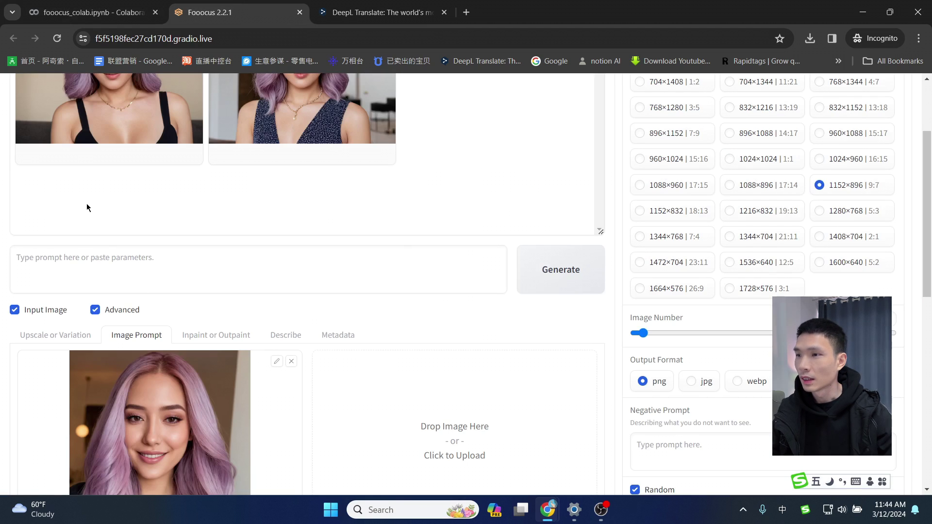
left_click(356, 262)
type("Shopping for clothes in a red dress")
- Set the purple-haired portrait's reference type to ImagePrompt and start the generation
scroll(406, 275, "down", 5)
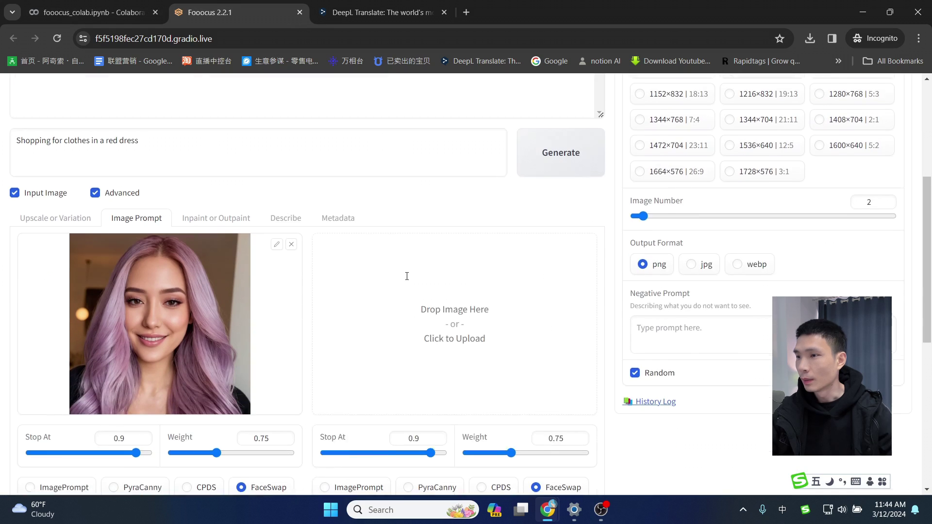
scroll(409, 281, "down", 1)
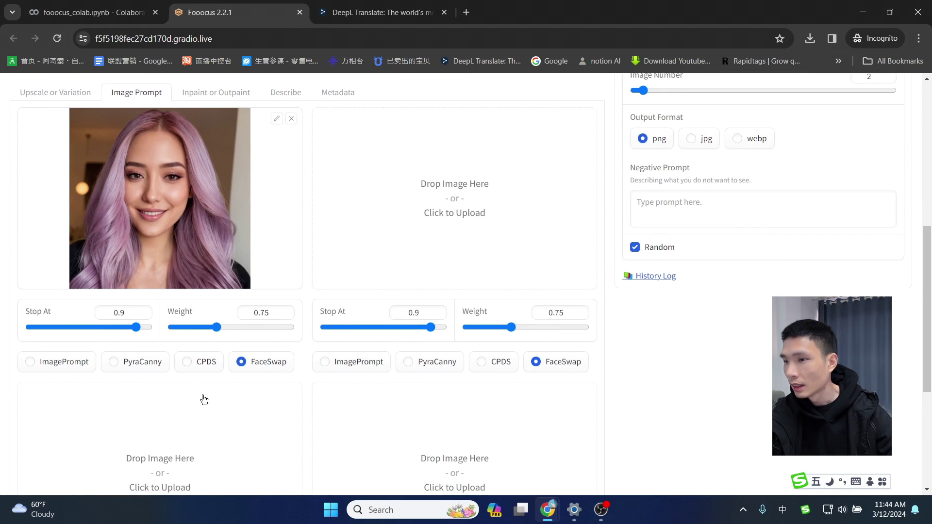
left_click(81, 363)
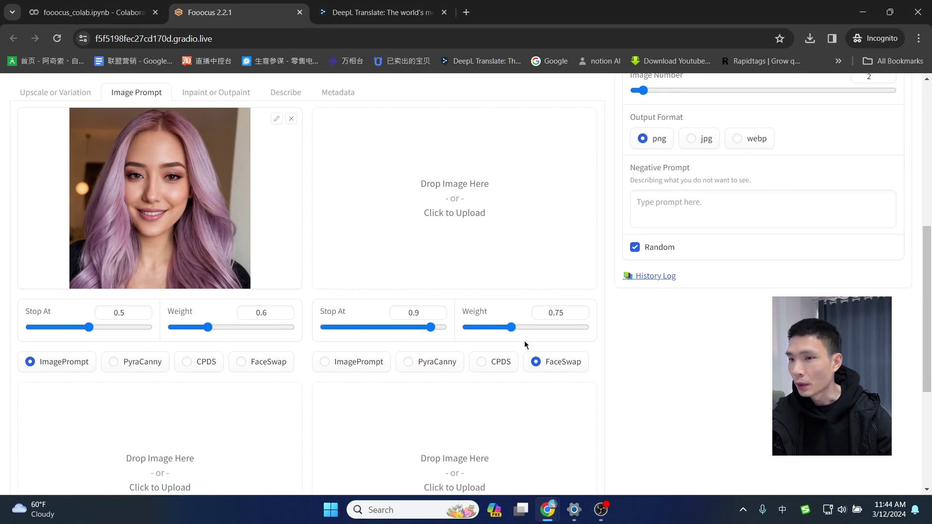
scroll(583, 216, "up", 4)
scroll(547, 339, "up", 4)
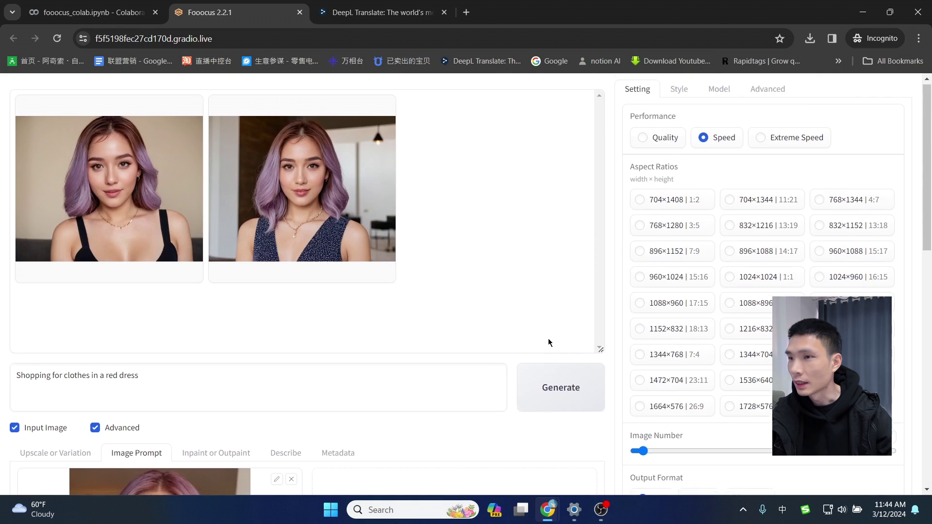
scroll(563, 267, "down", 5)
left_click(562, 151)
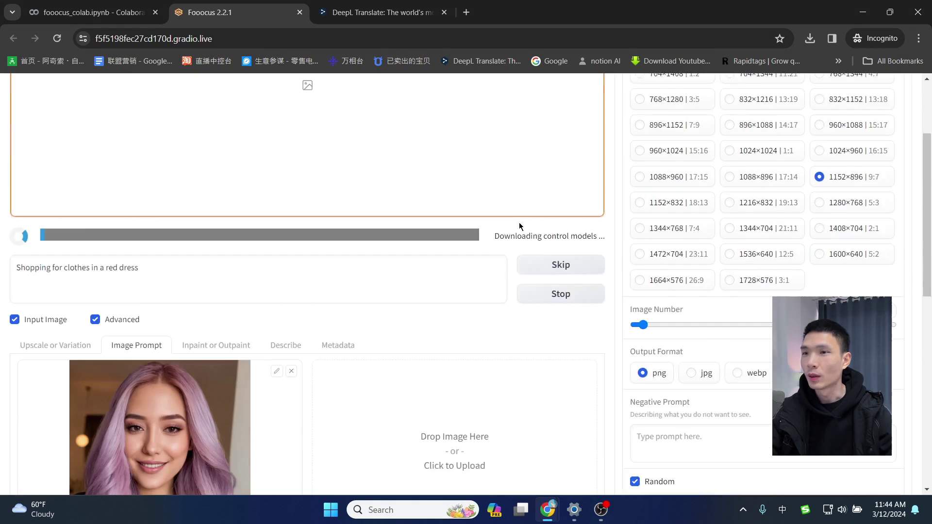
- Enlarge the first finished red-dress image and examine its face against the purple-haired reference portrait
scroll(380, 271, "down", 1)
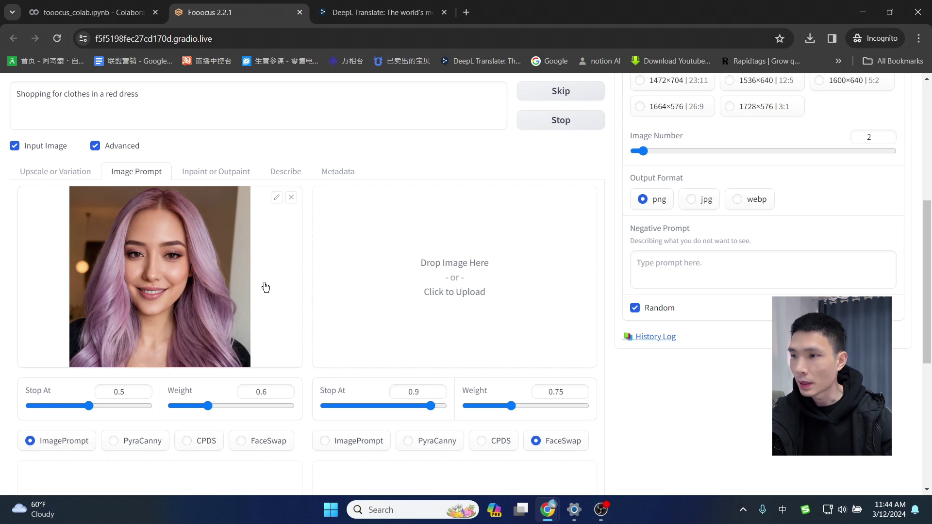
scroll(572, 278, "up", 1)
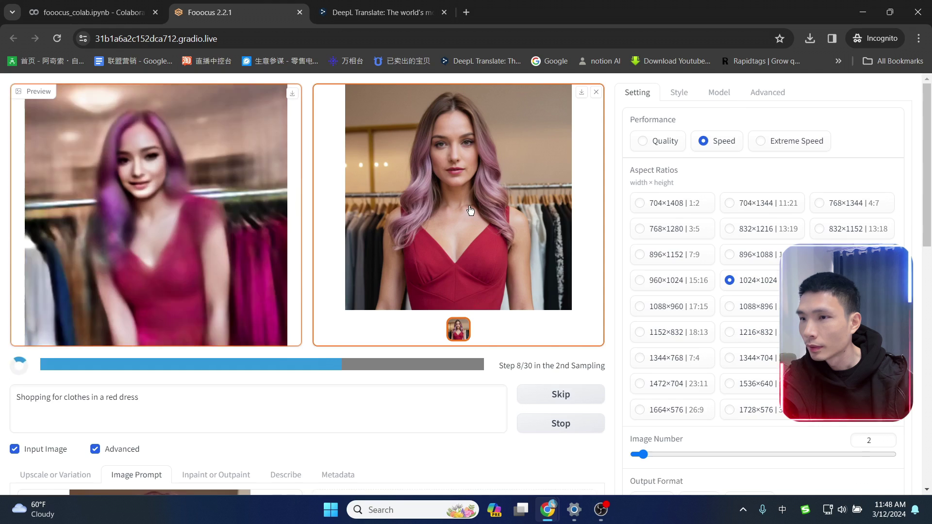
left_click(470, 210)
left_click(474, 258)
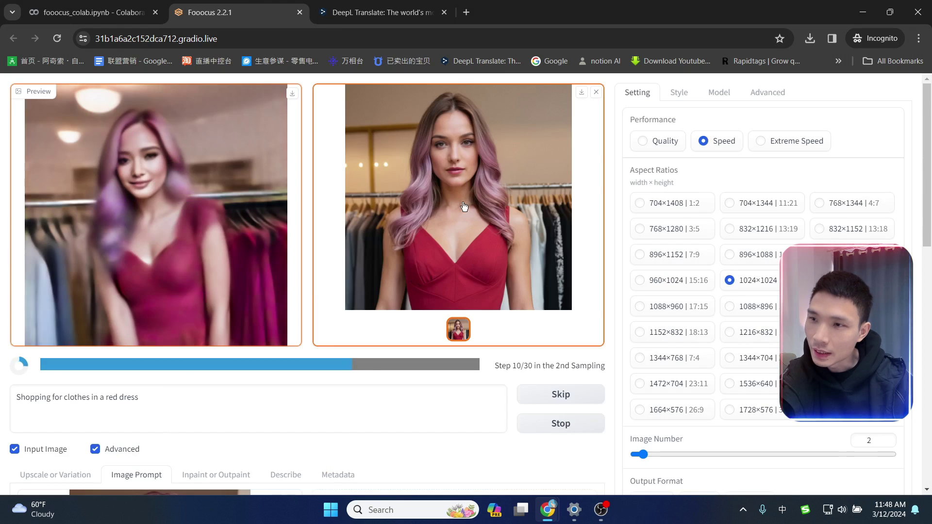
left_click(456, 217)
scroll(494, 302, "down", 4)
scroll(494, 301, "up", 2)
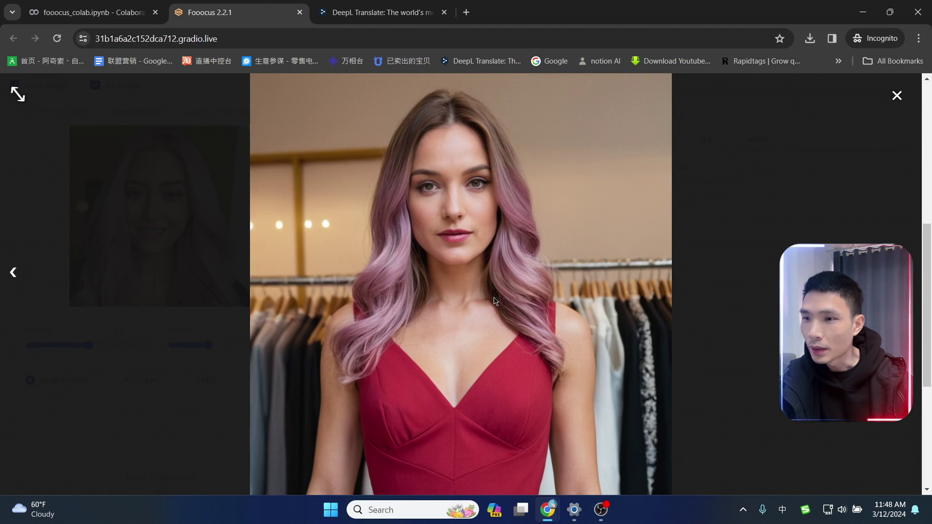
scroll(591, 210, "up", 2)
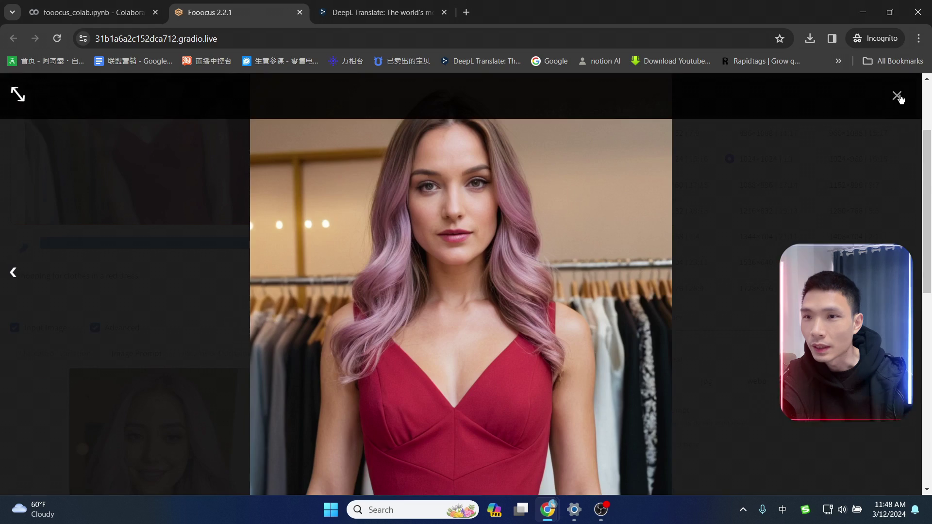
- Close the enlarged image and compare the first red-dress result with the second image's preview and the purple-haired reference portrait
left_click(897, 95)
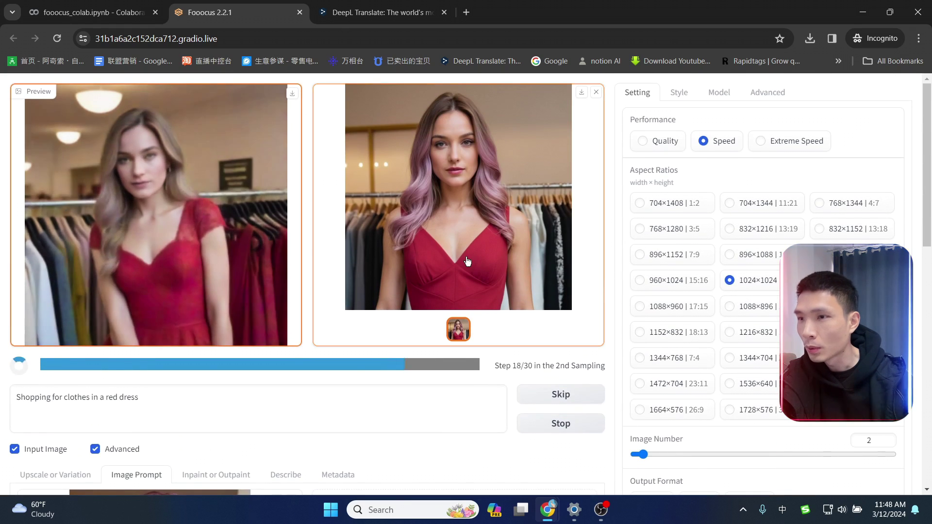
scroll(466, 263, "down", 2)
scroll(292, 250, "up", 2)
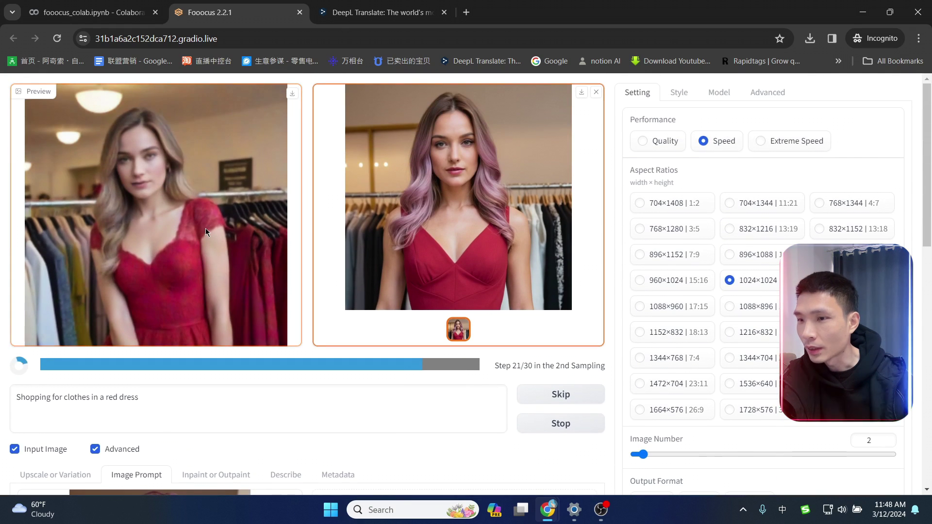
scroll(490, 206, "down", 3)
scroll(490, 203, "up", 2)
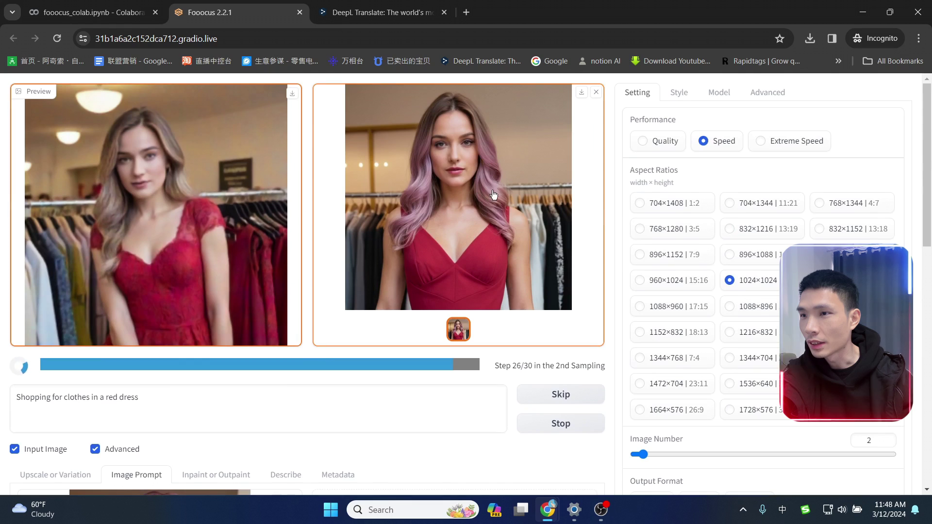
scroll(409, 262, "down", 2)
scroll(460, 202, "up", 2)
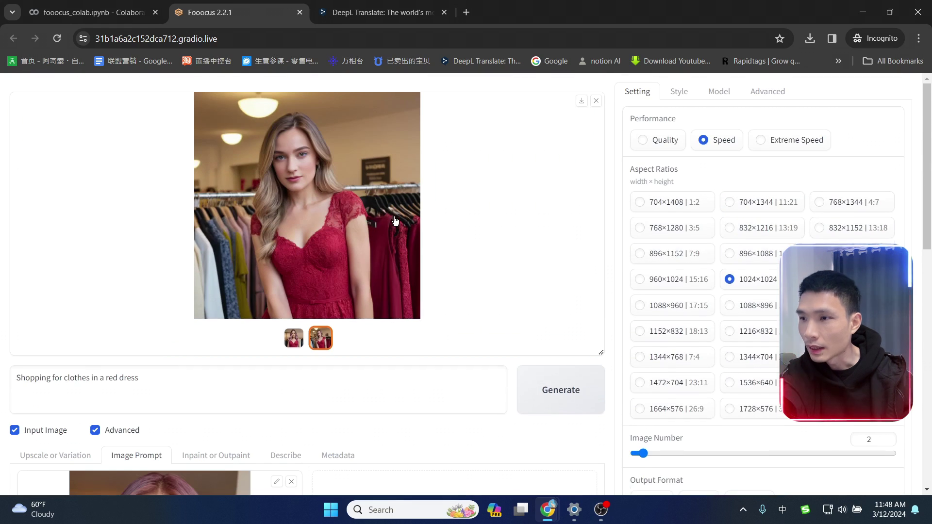
- Compare the second finished red-dress image with the reference portrait, enlarge it to examine the face, and close it
scroll(320, 277, "down", 6)
scroll(303, 195, "up", 6)
scroll(302, 189, "down", 5)
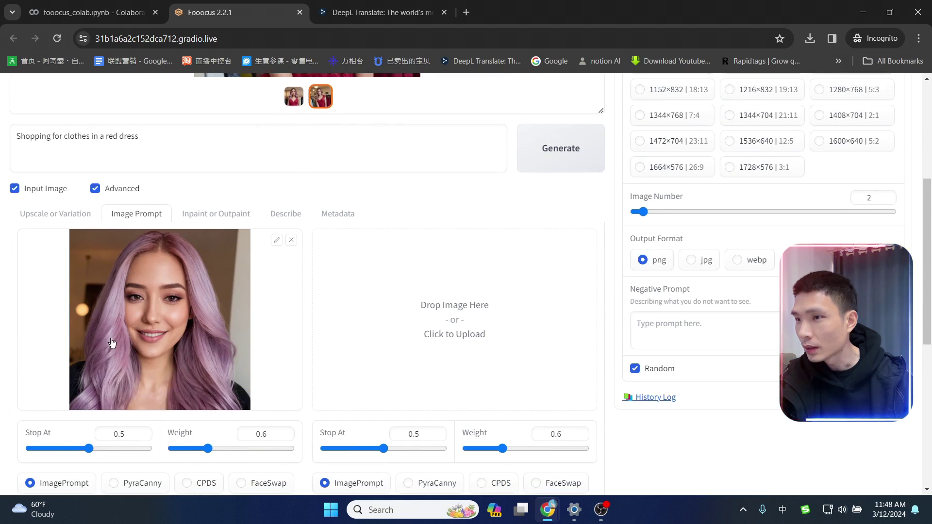
scroll(315, 194, "up", 5)
left_click(348, 200)
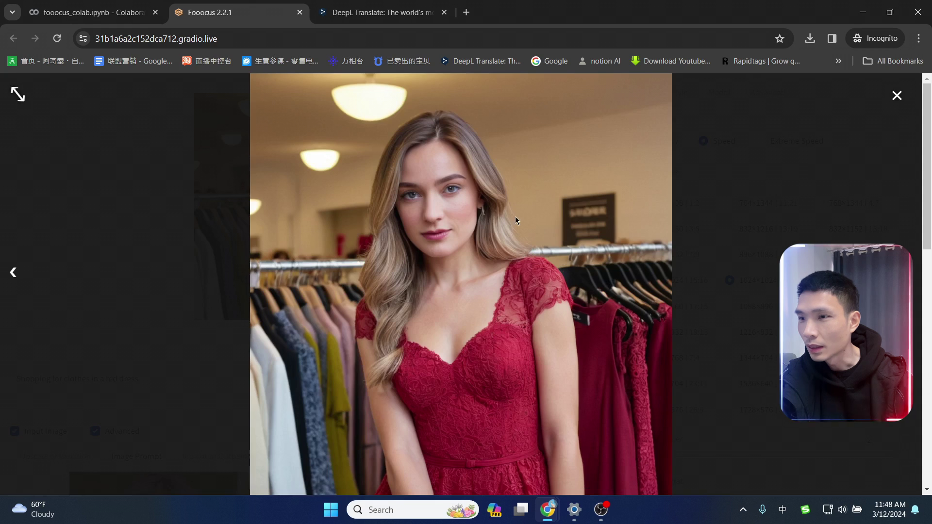
left_click(515, 220)
left_click(341, 193)
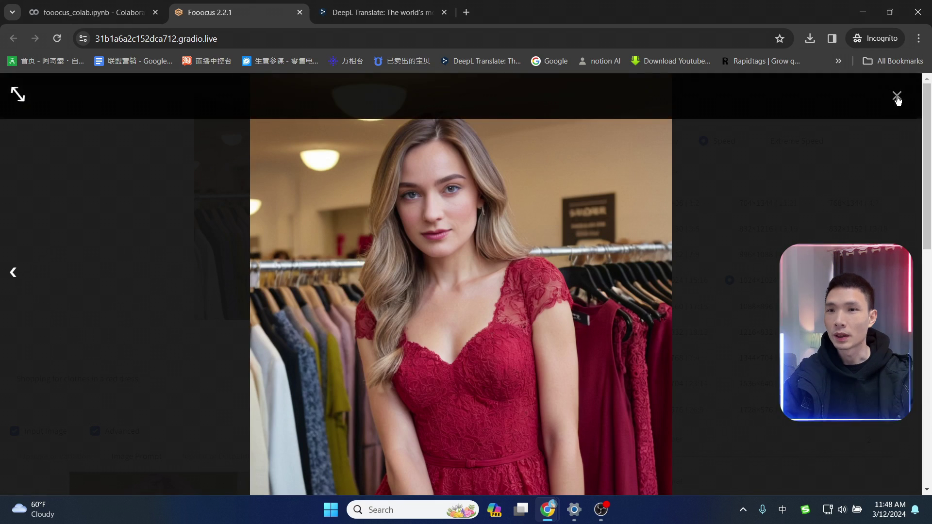
left_click(897, 96)
- Replace the prompt with "eat apple" and start generating images from the purple-haired reference portrait
scroll(325, 329, "down", 5)
scroll(193, 333, "up", 3)
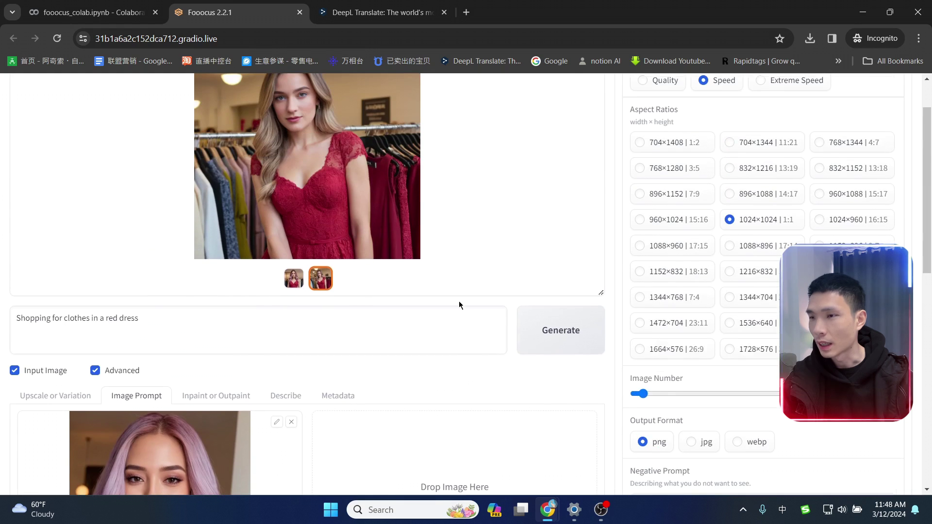
left_click_drag(149, 321, 1, 312)
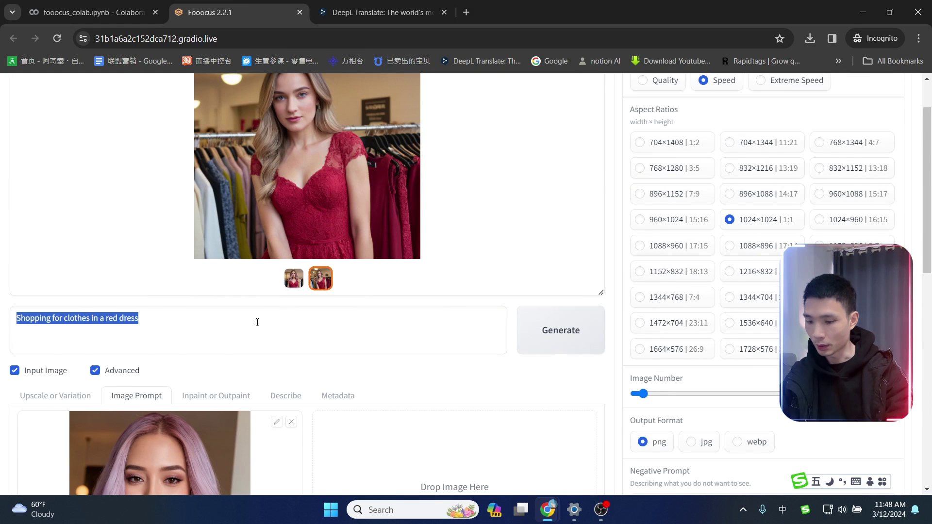
type("e")
key("BackSpace")
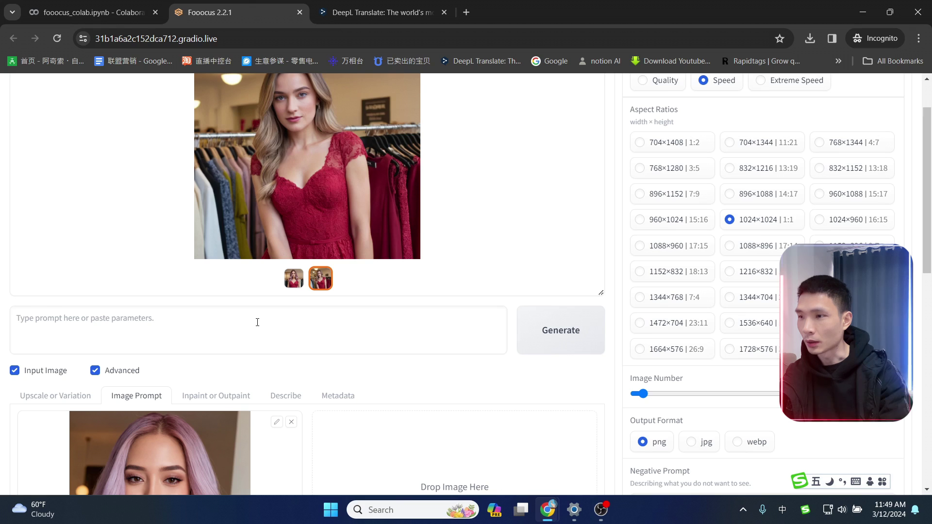
type("eat apple")
left_click(543, 325)
scroll(496, 218, "down", 4)
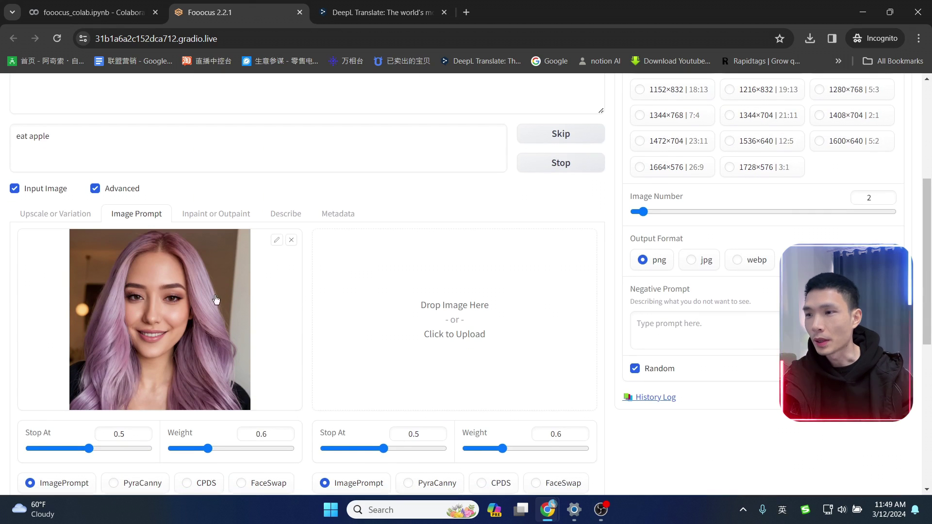
scroll(338, 208, "up", 5)
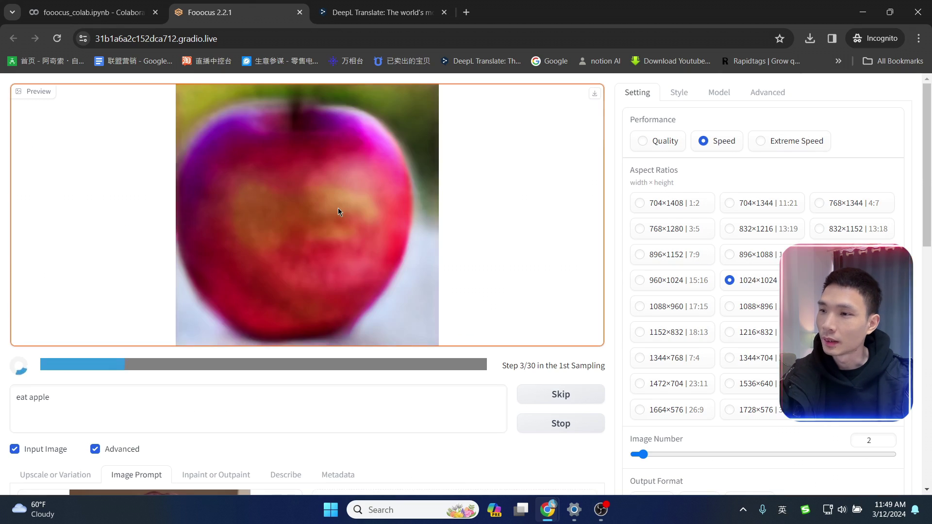
- Switch to DeepL and change the Chinese source text to 穿着条纹的连衣裙在吃水果 for an English (US) translation
key("ctrl+Tab")
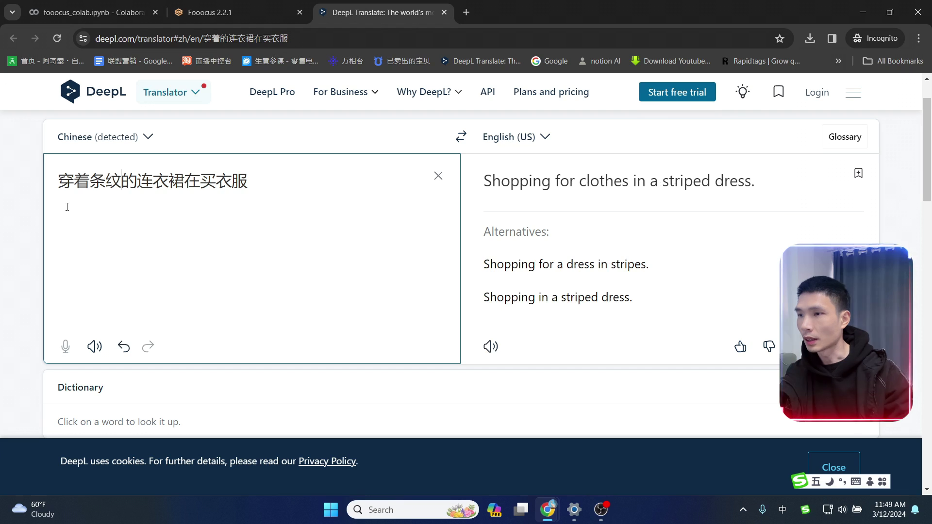
left_click_drag(200, 181, 379, 178)
type("吃苹")
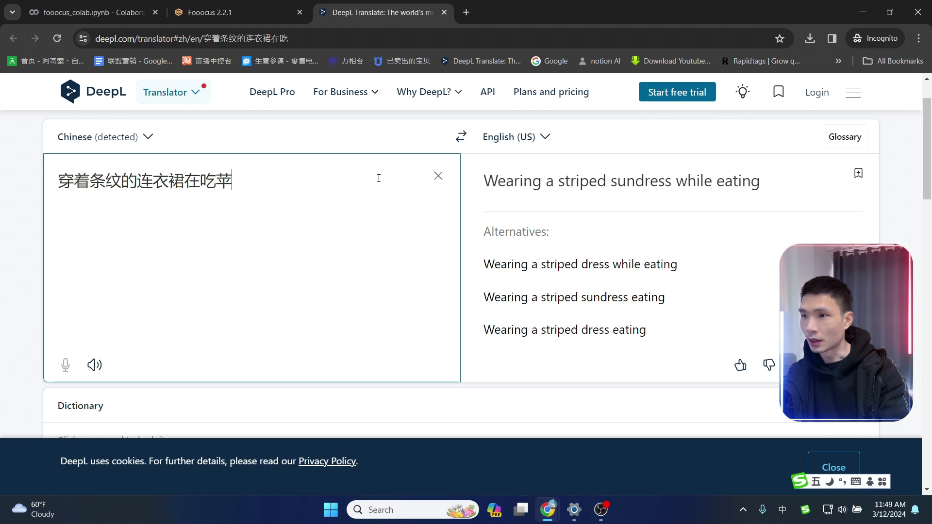
key("BackSpace")
type("水果")
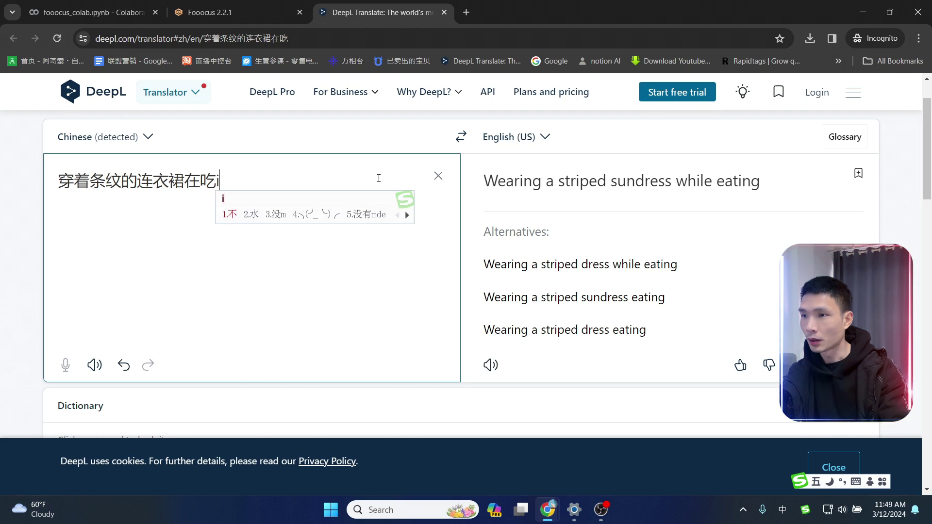
- Return to Fooocus, view the first finished apple image, and enlarge the second image of the woman holding a green apple
key("ctrl+shift+Tab")
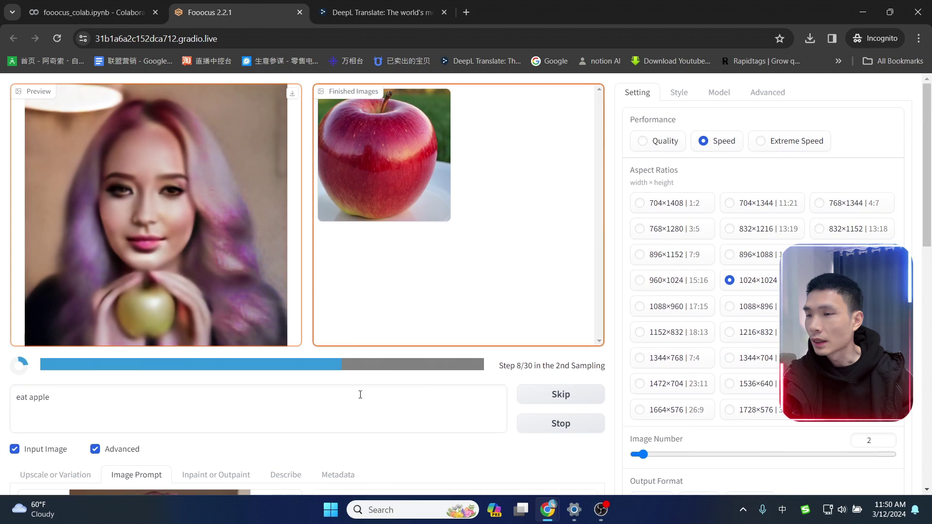
left_click(380, 174)
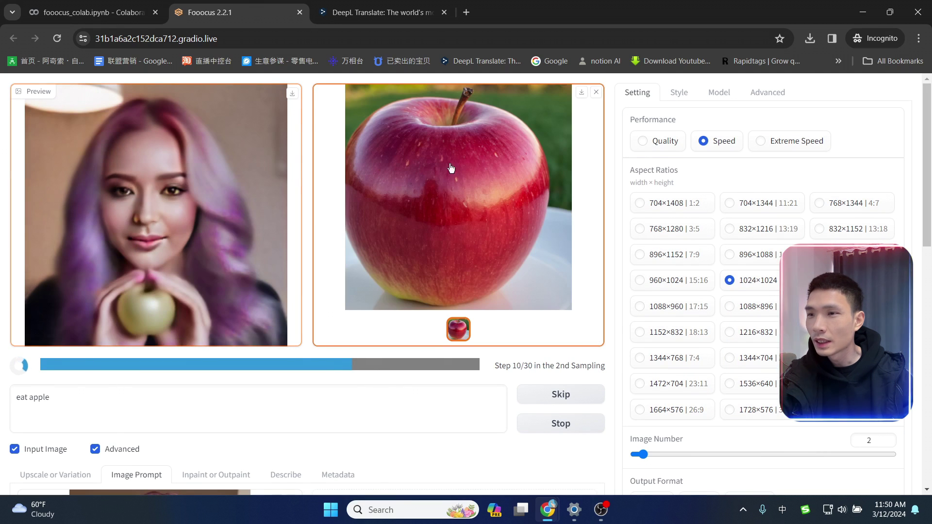
left_click(441, 404)
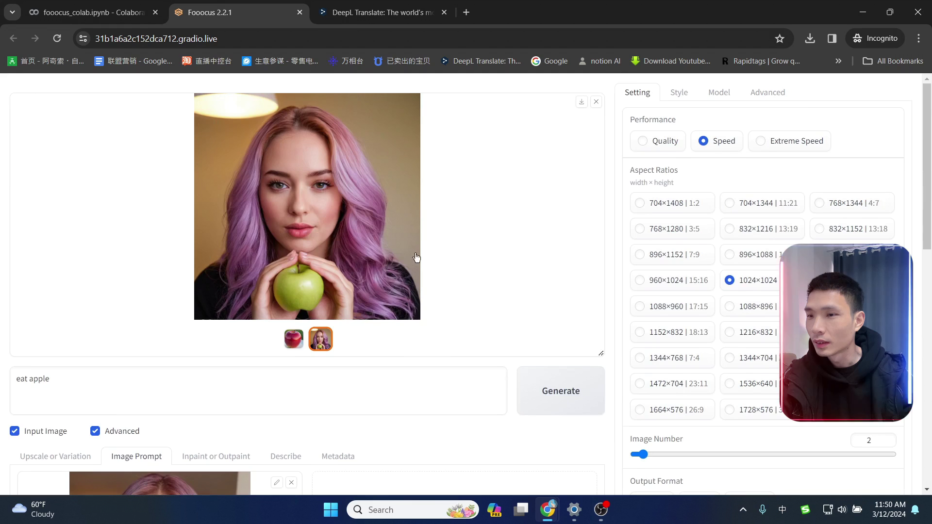
left_click(394, 236)
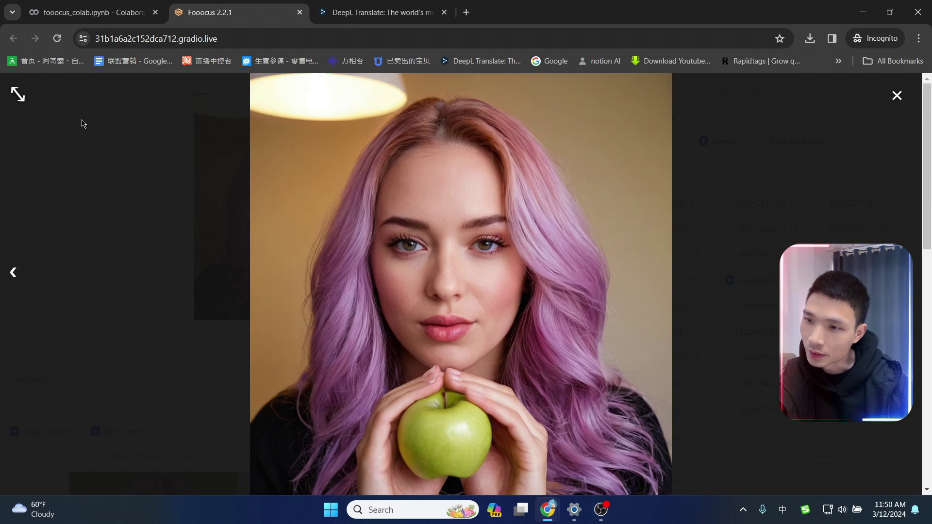
left_click(897, 95)
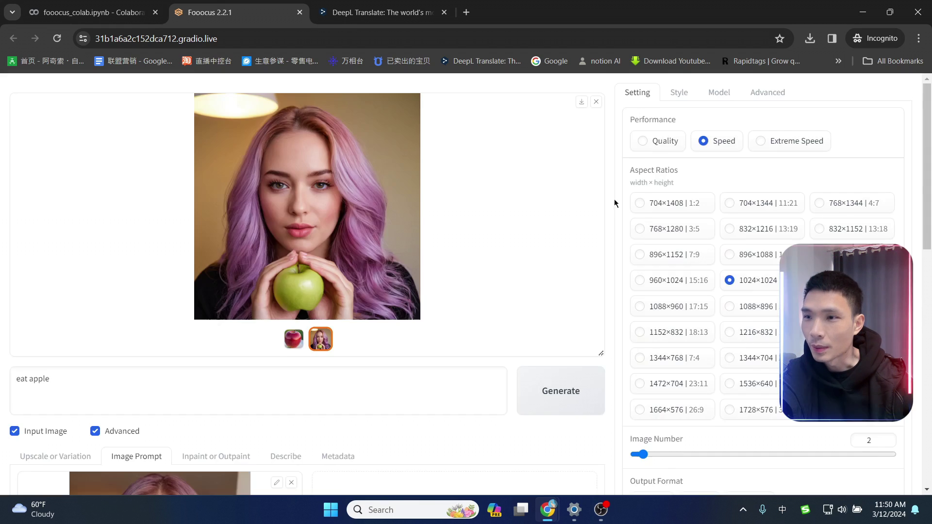
- Compare the face and hair in the green-apple image with the purple-haired reference portrait
scroll(534, 329, "down", 5)
scroll(518, 341, "up", 5)
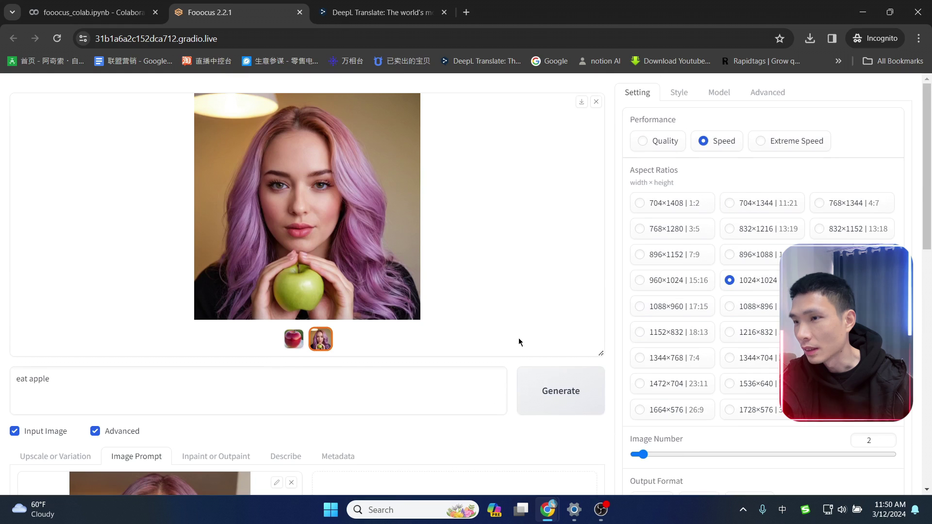
scroll(518, 340, "down", 5)
scroll(520, 342, "up", 5)
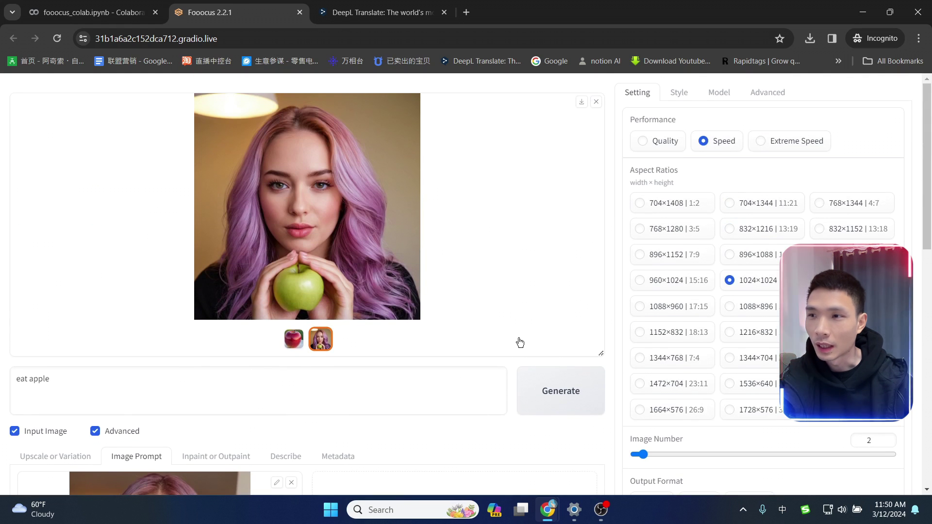
- Review the reference portrait's ImagePrompt settings and open the Inpaint or Outpaint options
scroll(447, 221, "down", 6)
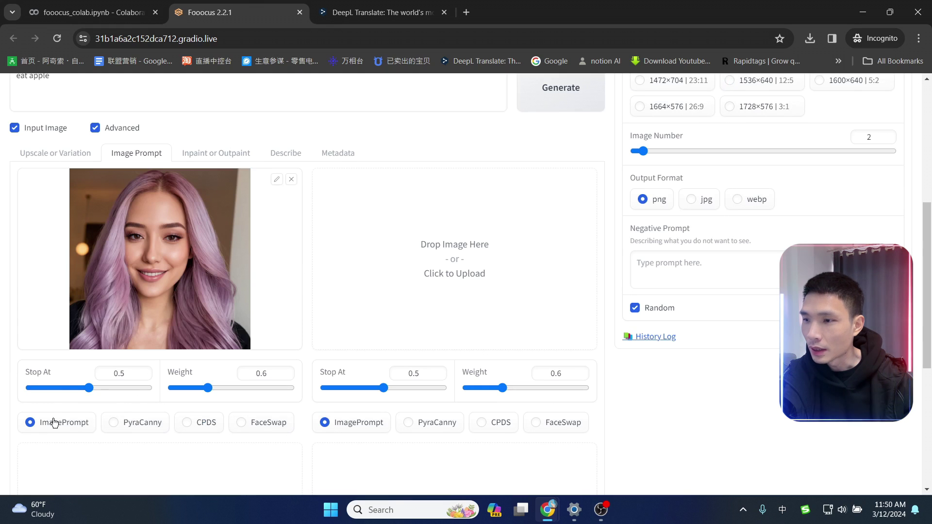
scroll(218, 277, "up", 1)
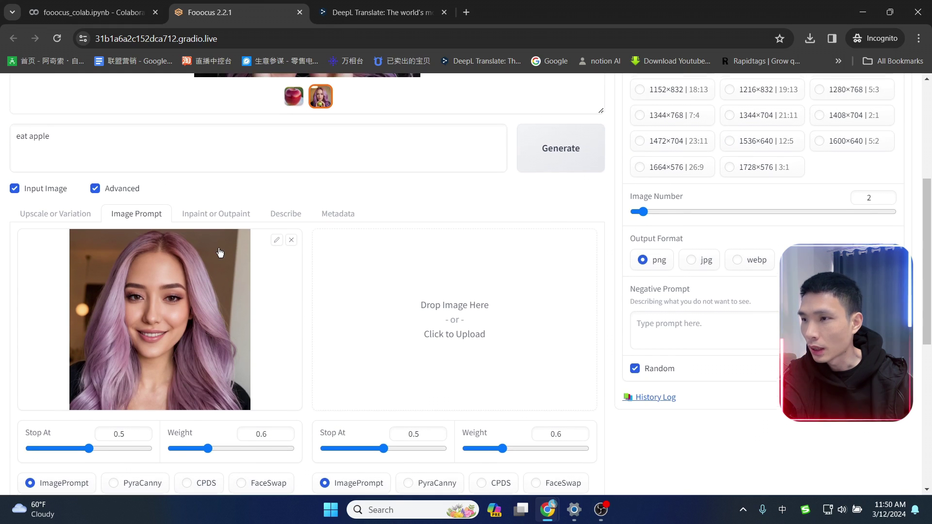
left_click(212, 215)
scroll(225, 218, "down", 1)
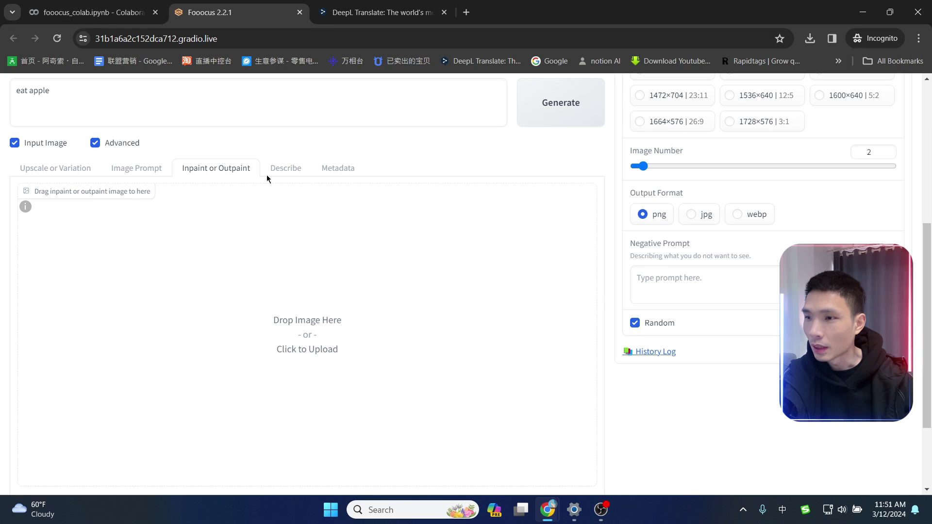
- Switch to the other browser window and find the "Moving from Midjourney to Fooocus" section in the Fooocus GitHub README
mouse_move(545, 512)
left_click(483, 444)
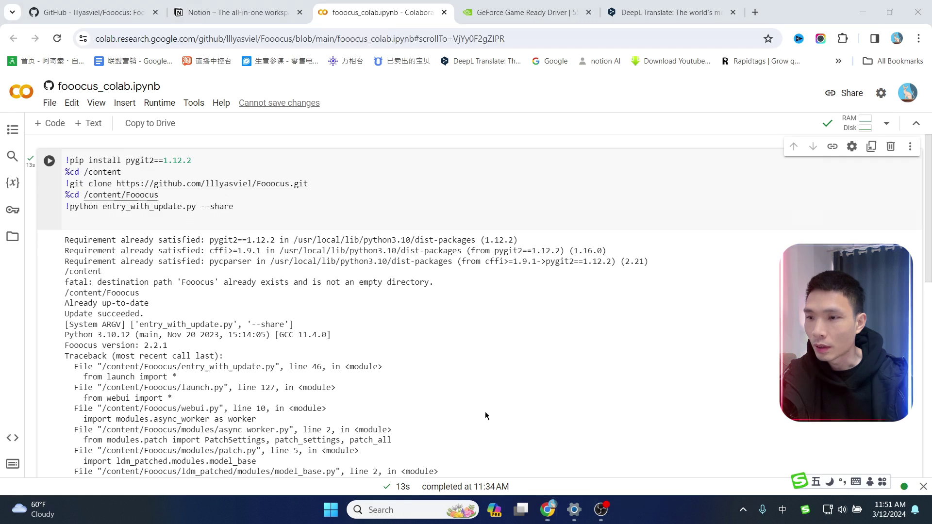
left_click(74, 4)
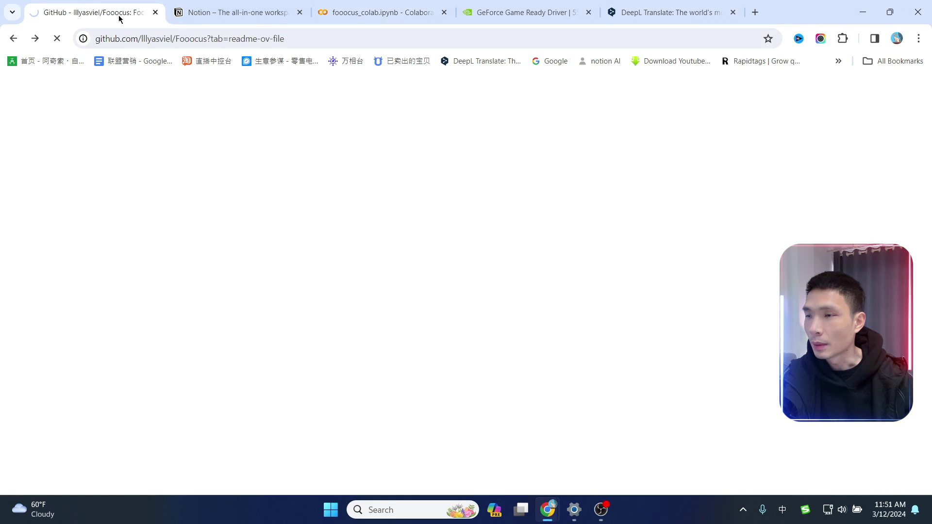
left_click(203, 5)
left_click(73, 4)
scroll(474, 336, "down", 20)
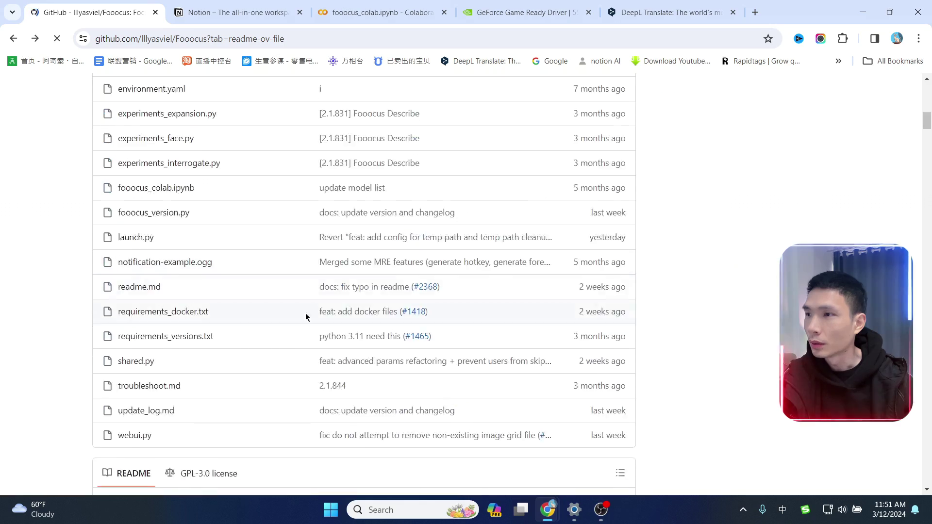
scroll(475, 336, "down", 5)
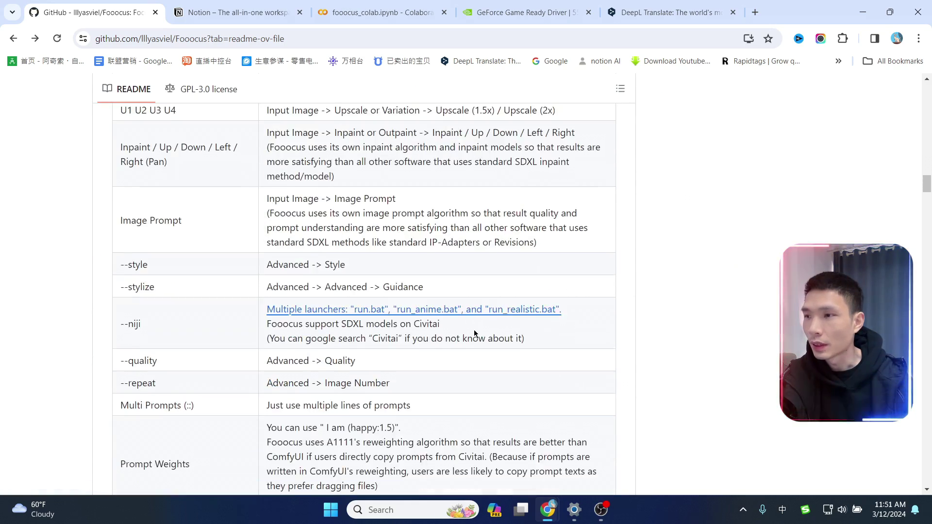
scroll(474, 335, "up", 9)
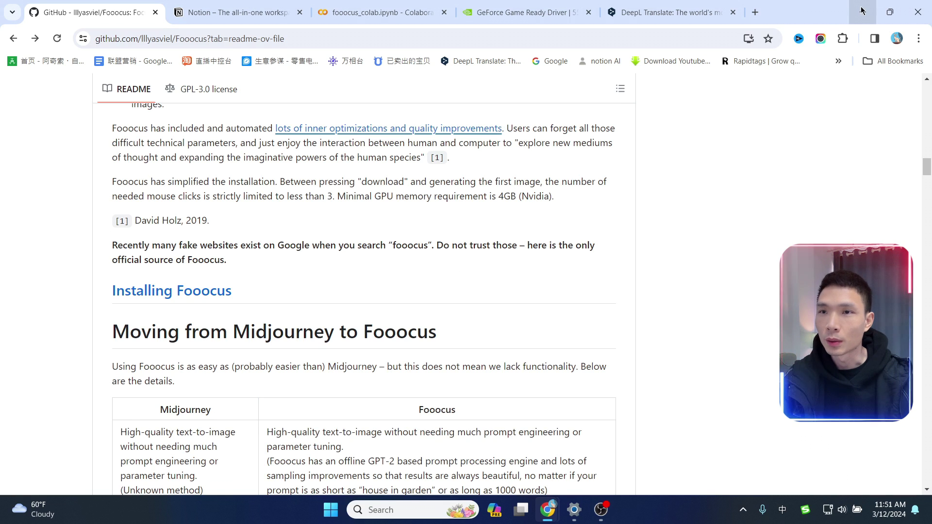
- Review the Midjourney-to-Fooocus comparison table, including variation and upscale, inpaint, --stylize and --niji equivalents
key("Page_Down")
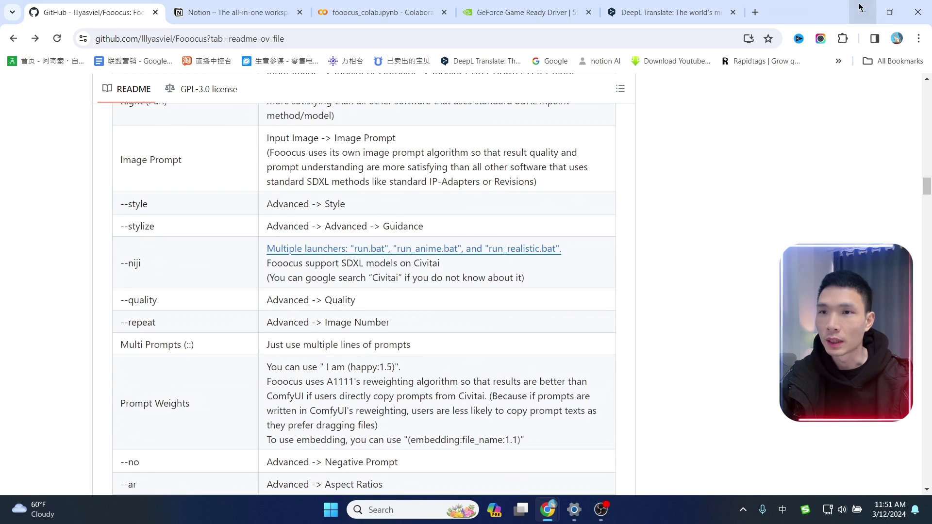
scroll(262, 292, "up", 5)
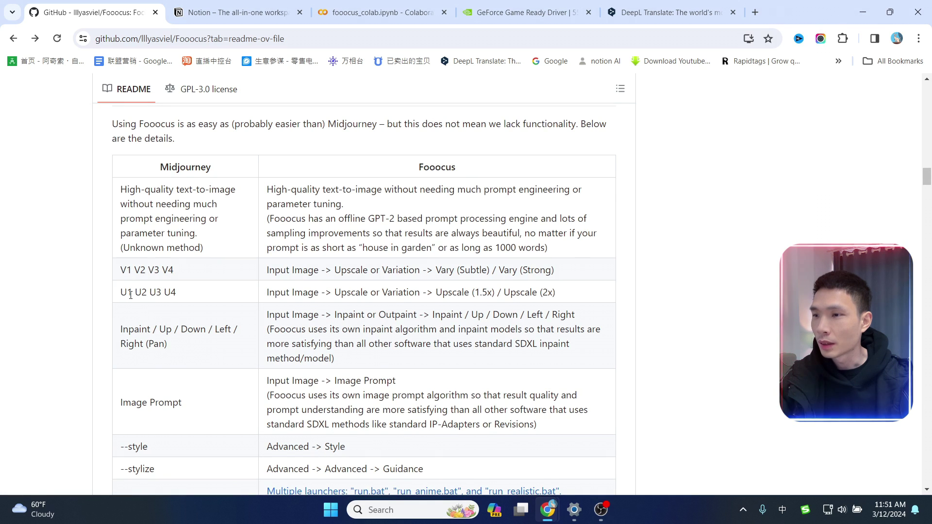
left_click_drag(268, 270, 305, 270)
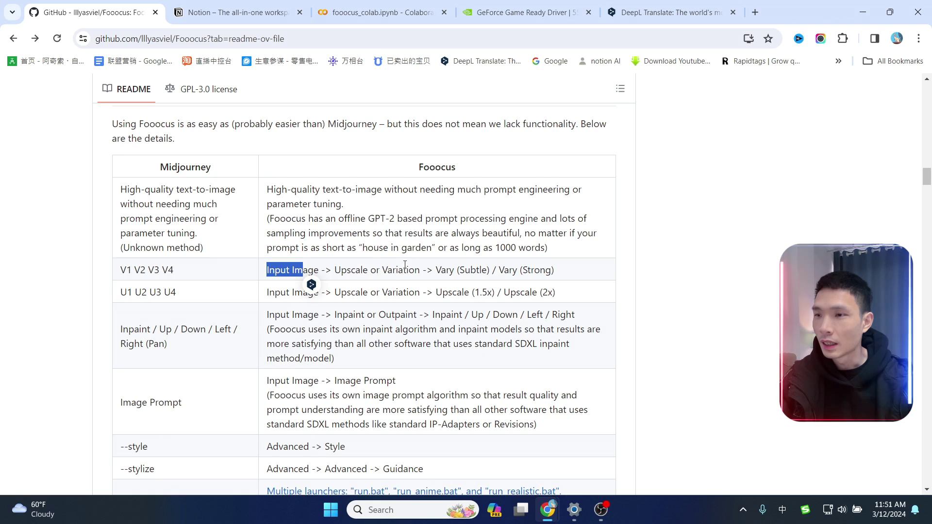
scroll(522, 287, "down", 2)
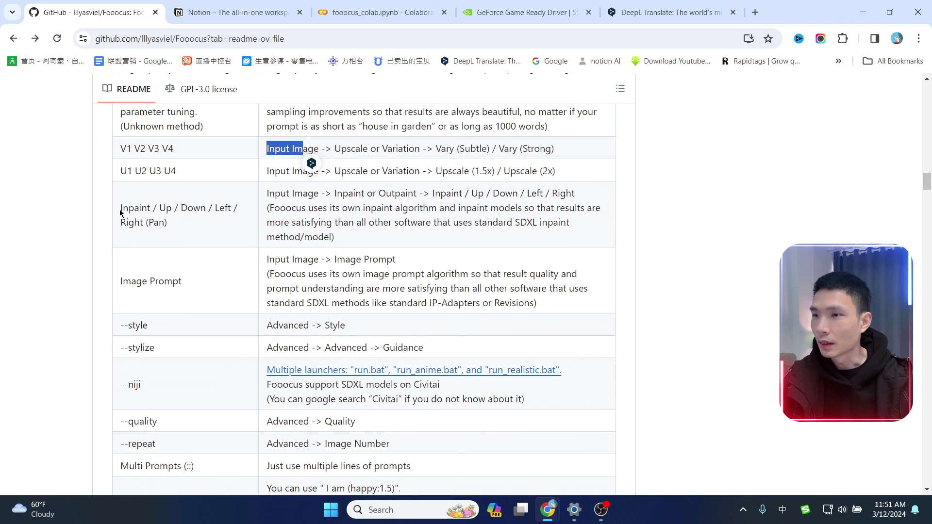
scroll(120, 213, "down", 2)
left_click_drag(116, 264, 152, 266)
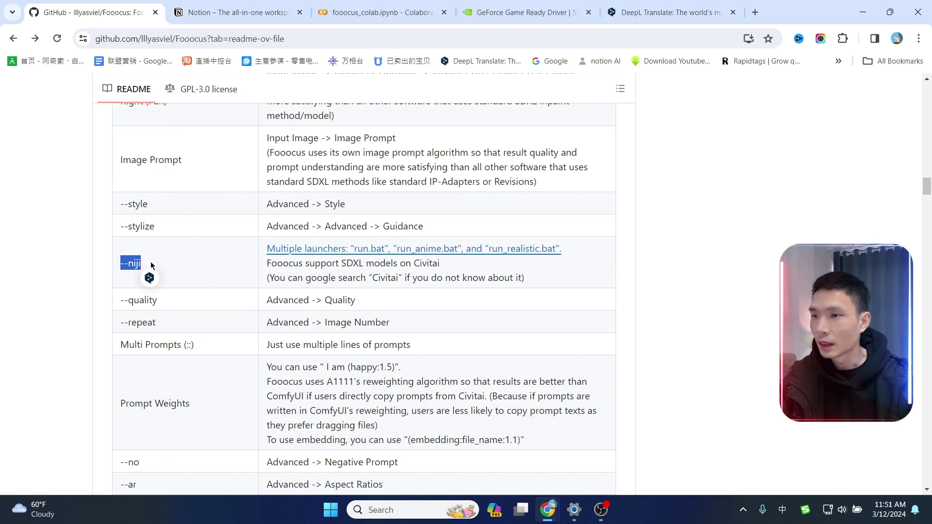
left_click_drag(275, 275, 507, 278)
left_click_drag(128, 226, 314, 226)
scroll(190, 309, "down", 2)
scroll(202, 392, "up", 9)
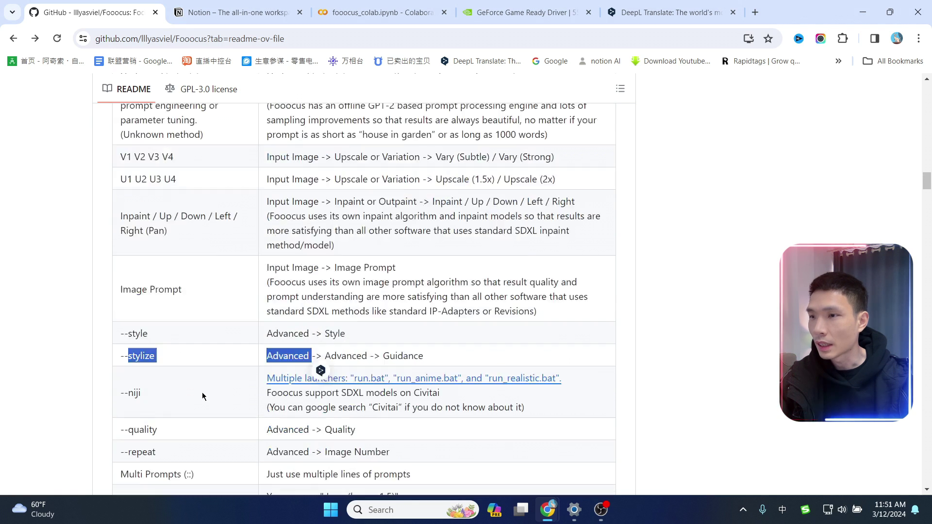
scroll(260, 297, "down", 3)
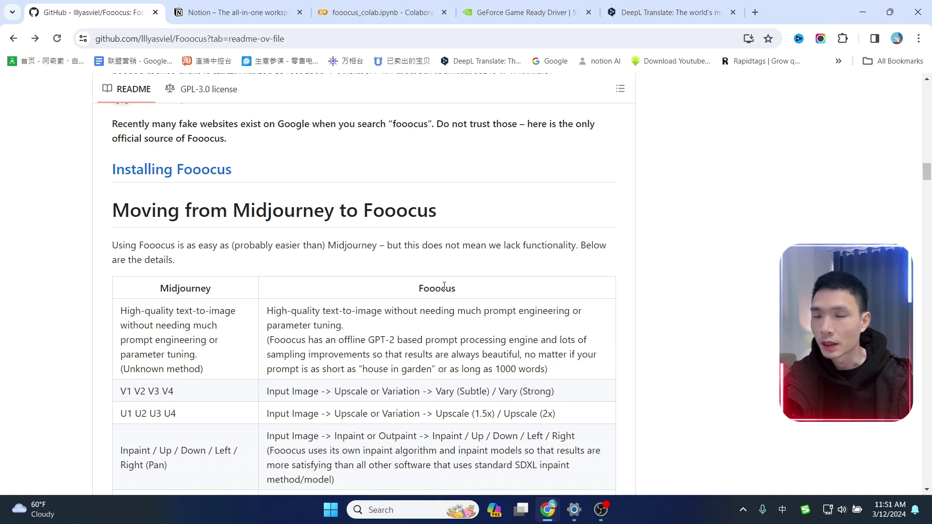
- Return to the Fooocus window and load the purple-haired portrait 2024-03-11_15-05-57_4616.png as the inpaint image
left_click(863, 12)
left_click(318, 301)
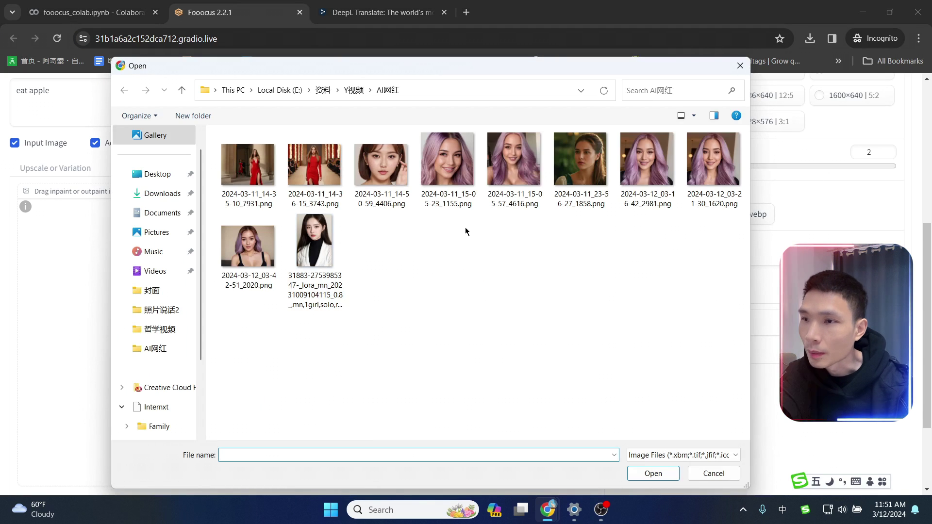
double_click(510, 164)
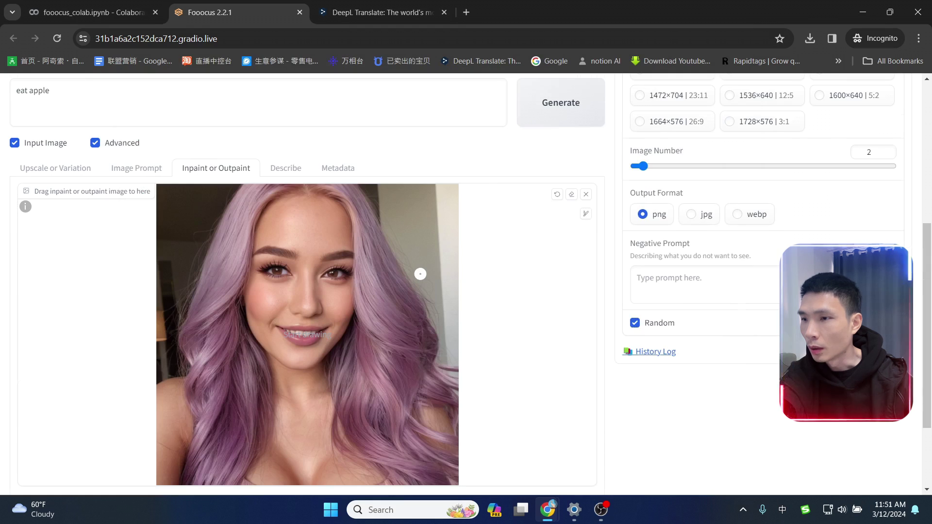
- Generate an inpaint with Modify Content (add objects, change background, etc.), a curved mask across the neck and the additional prompt "Beautiful necklace"
scroll(420, 274, "down", 2)
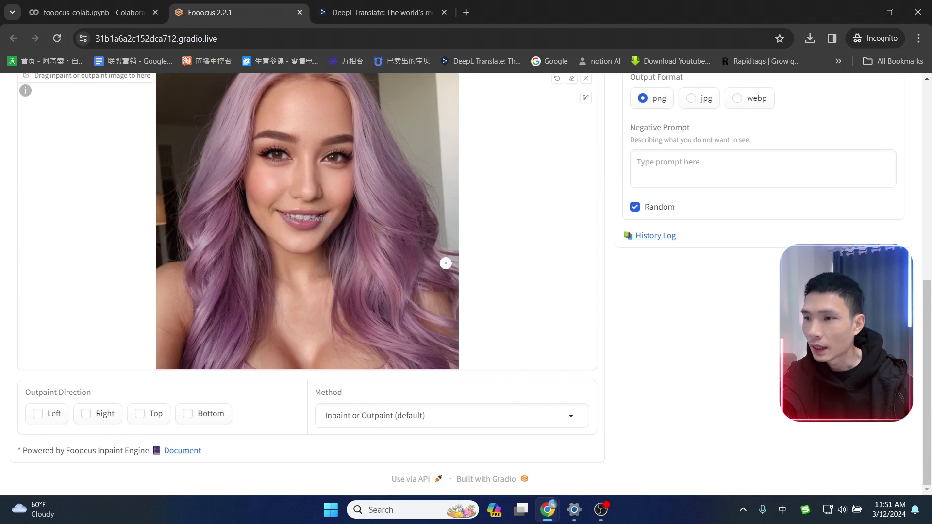
left_click(401, 416)
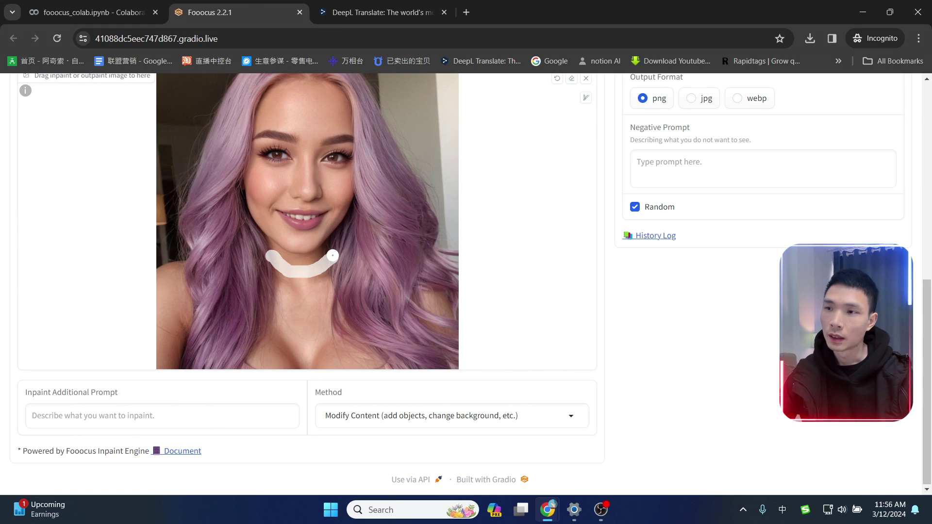
left_click(93, 416)
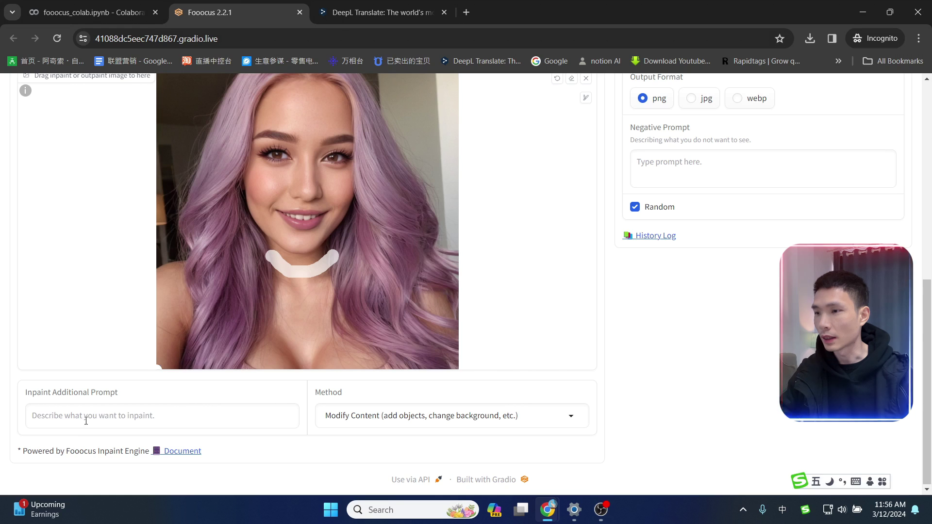
scroll(95, 413, "up", 5)
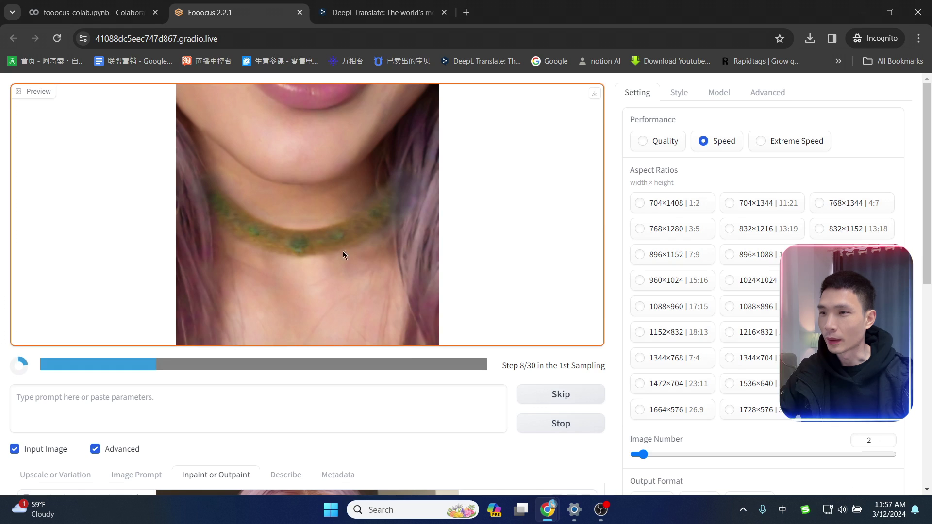
- Enlarge the first finished necklace image and save it as 2024-03-12_03-58-17_7364.png in the AI网红 folder
scroll(343, 252, "down", 9)
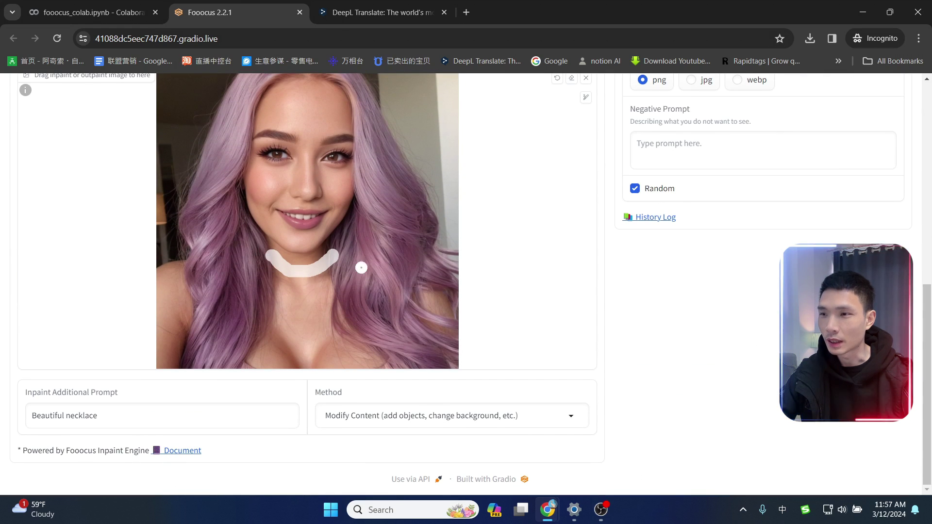
scroll(257, 237, "up", 9)
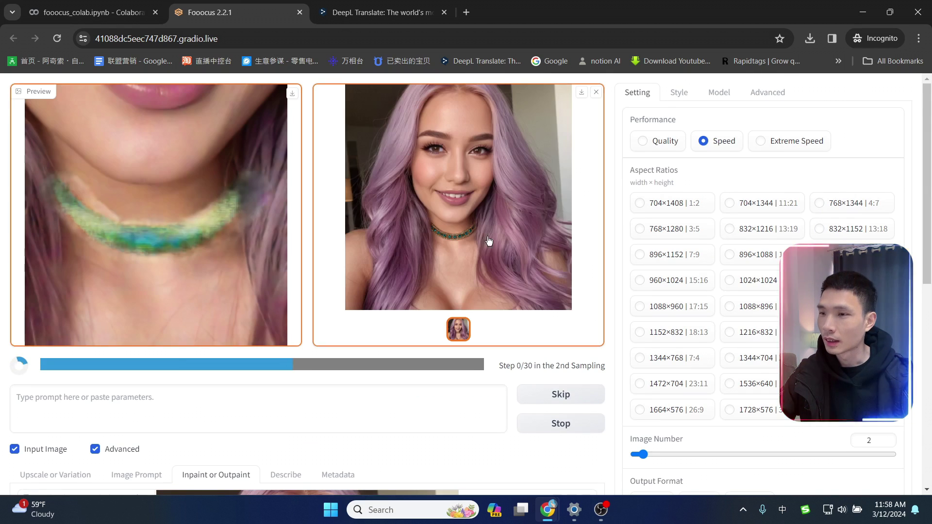
left_click(471, 215)
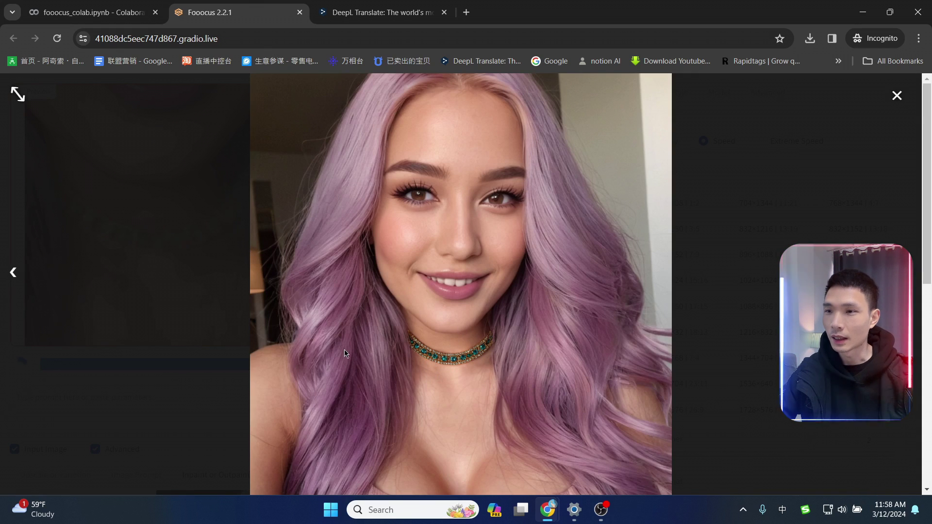
right_click(484, 261)
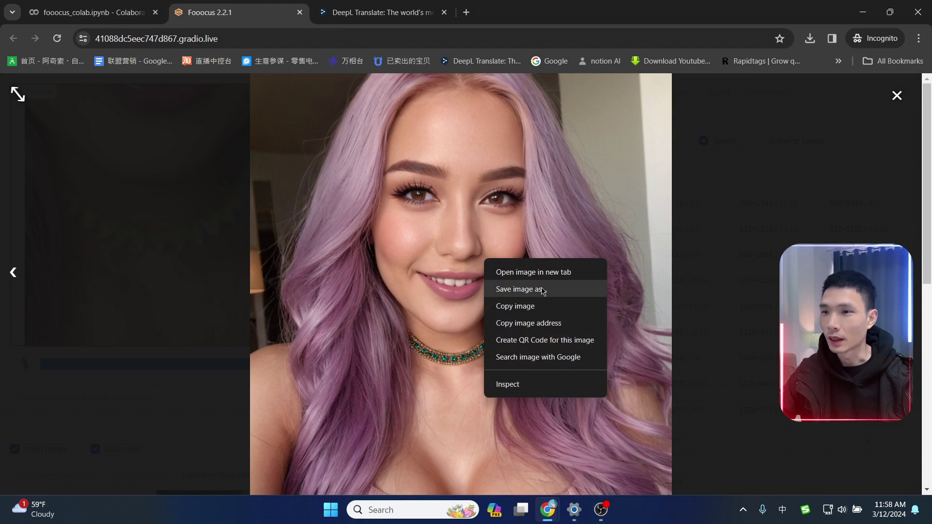
left_click(518, 289)
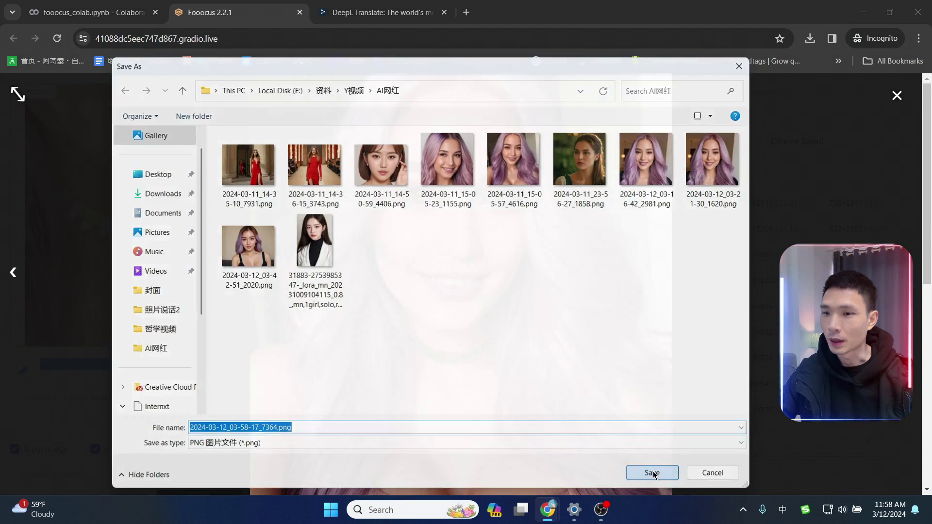
left_click(653, 473)
- Check the second necklace image's progress against the masked portrait and its inpaint prompt and method
scroll(411, 411, "down", 1)
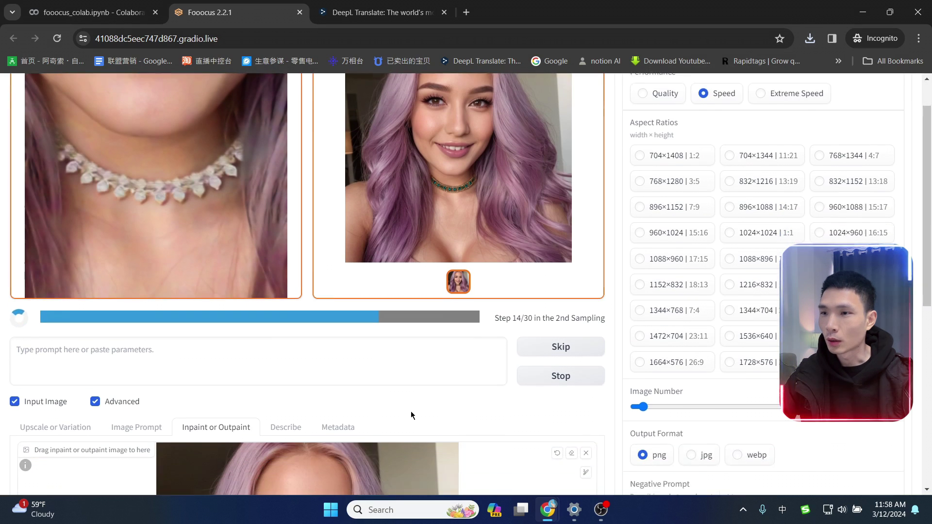
scroll(575, 403, "up", 1)
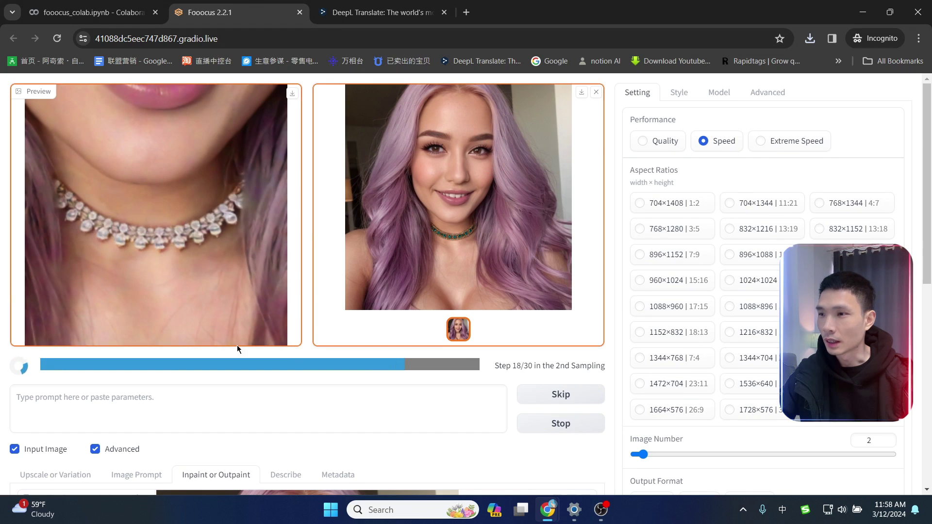
scroll(237, 345, "down", 8)
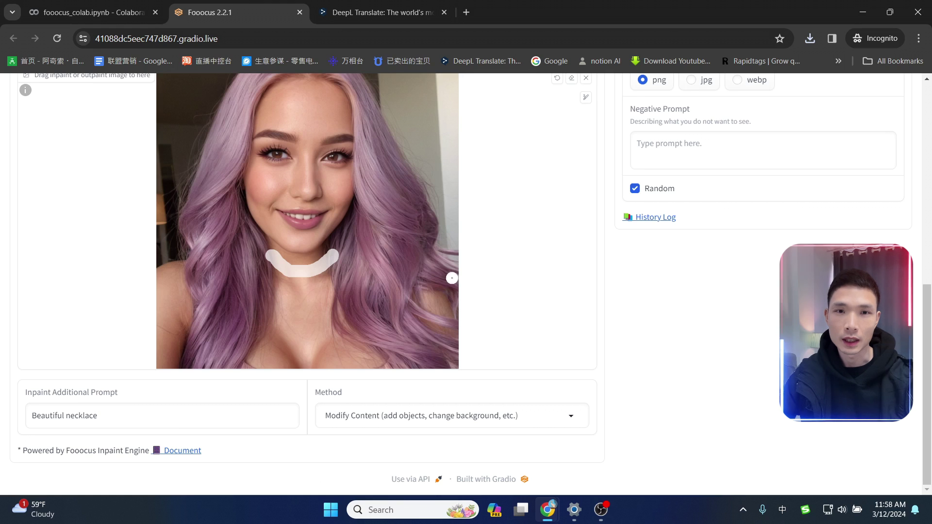
scroll(684, 377, "up", 8)
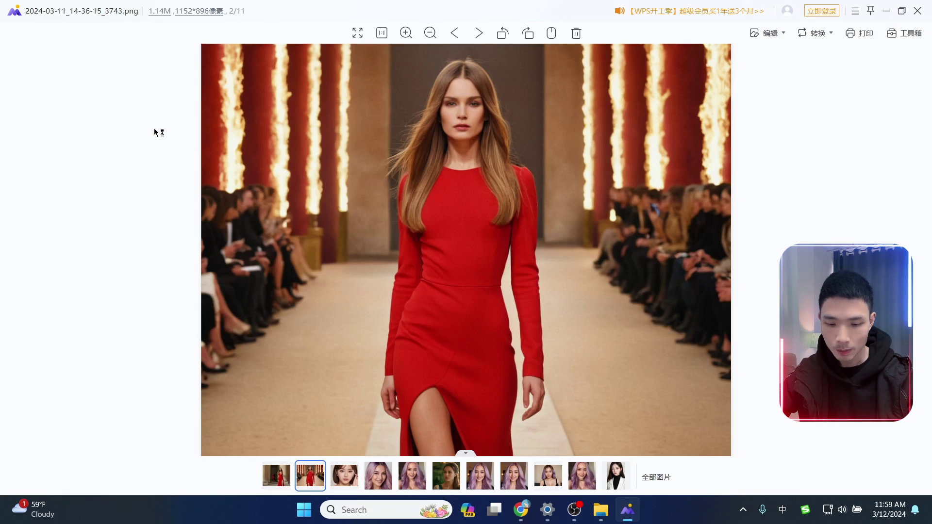
- Browse the saved AI portraits in the image viewer up to the necklace image, and go back to compare the earlier purple-haired portraits
key("Right")
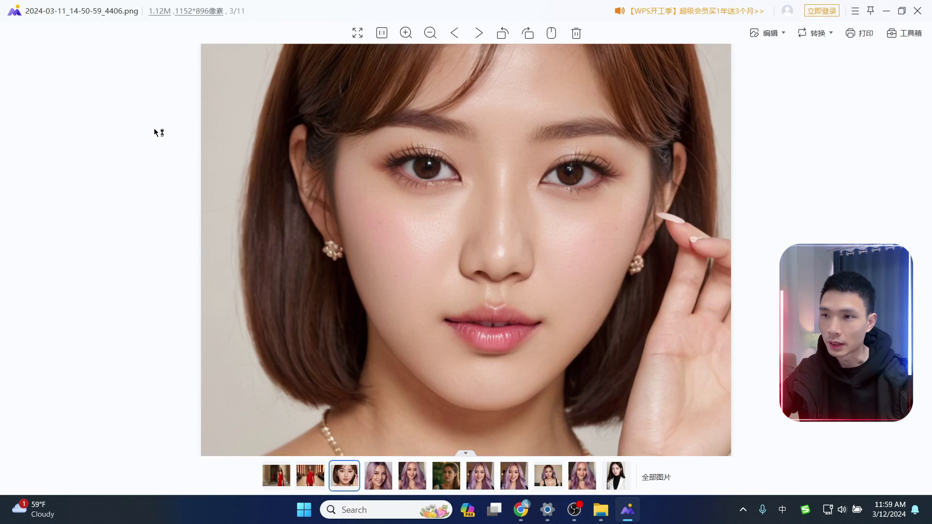
key("Right")
key("Right")
key("Right")
key("Right")
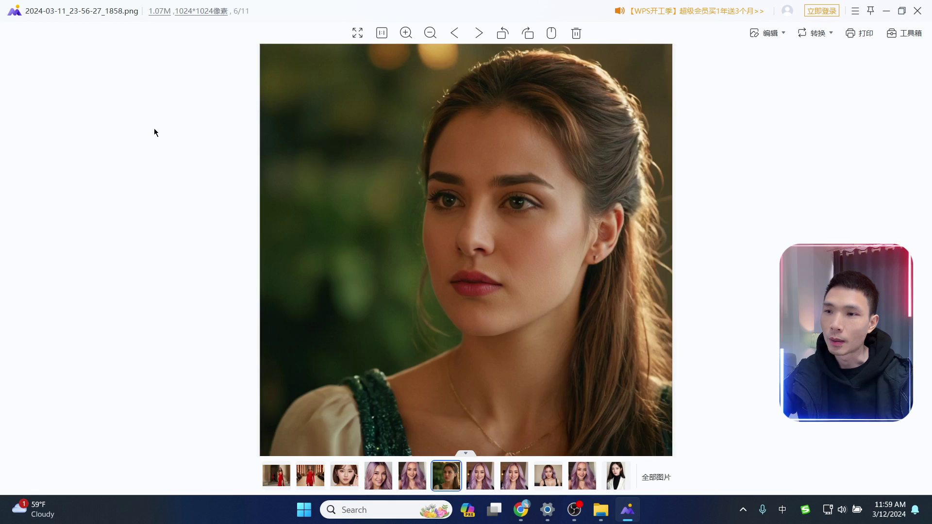
key("Right")
key("Right")
key("Right")
key("Right")
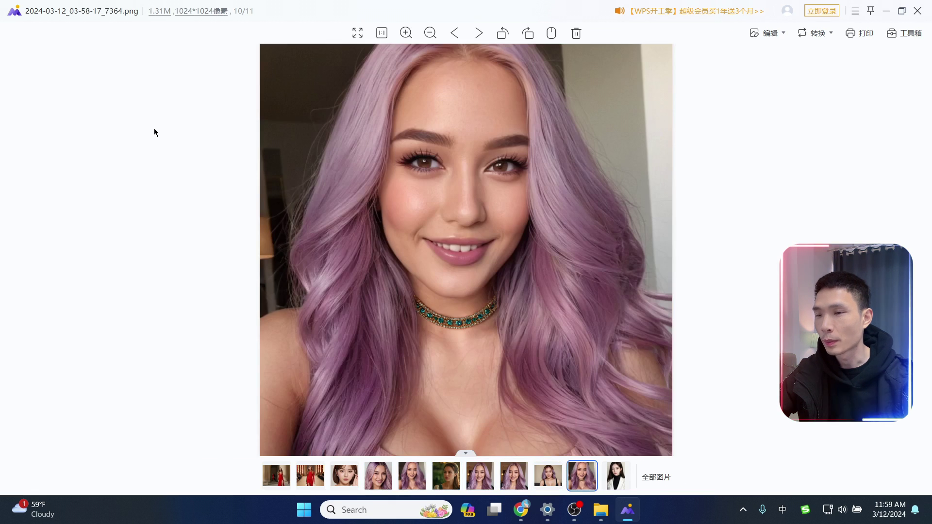
key("Left")
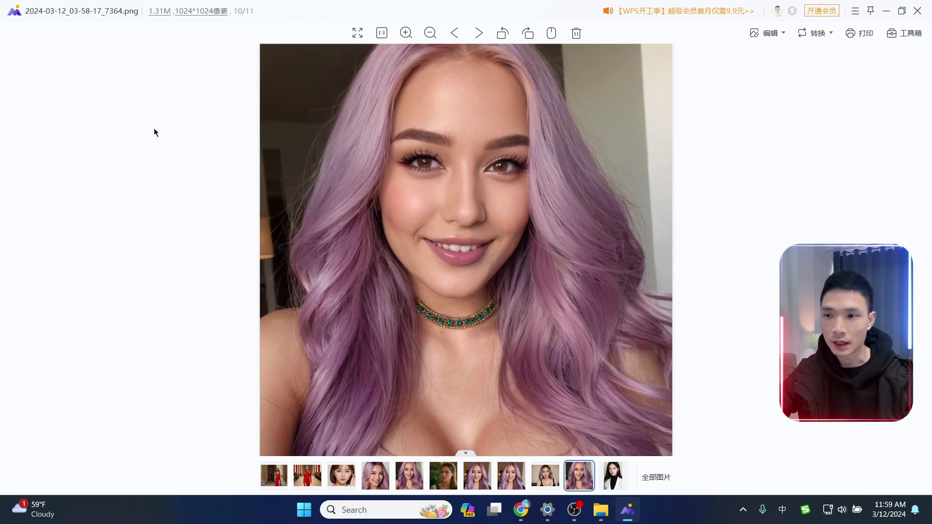
key("Left")
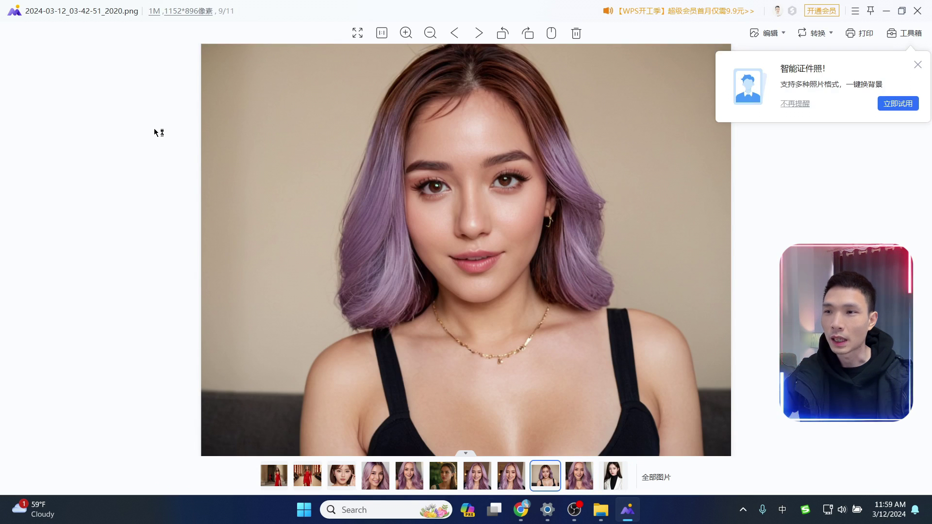
key("Left")
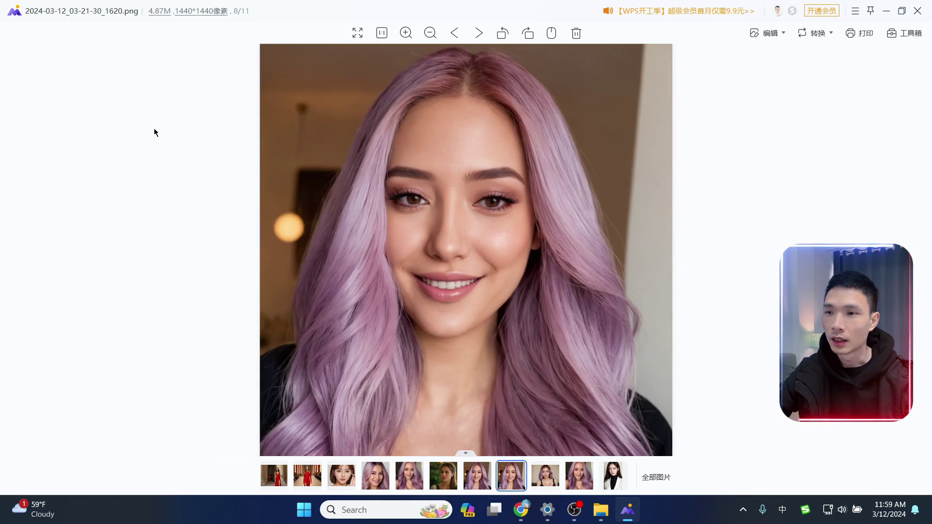
- Switch back to Fooocus, enter "On the beach." as the main prompt and start generating
left_click(521, 510)
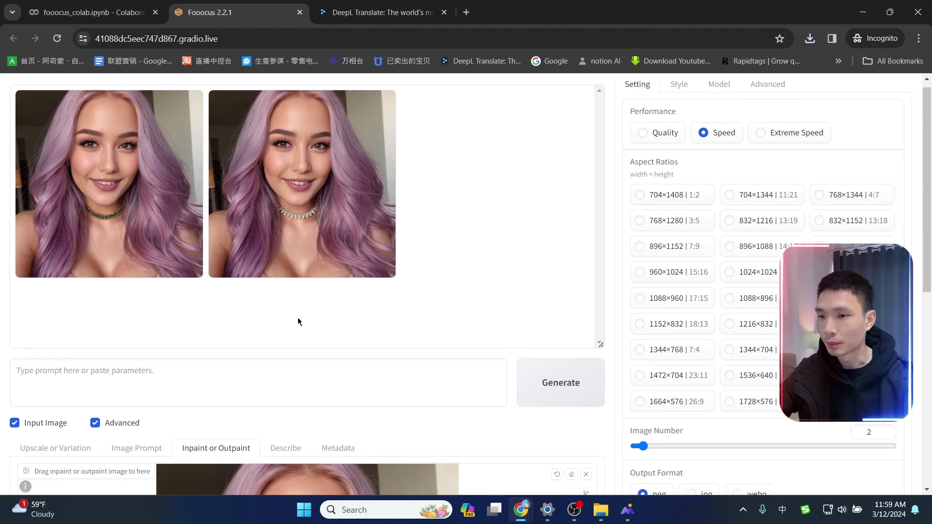
scroll(298, 322, "down", 3)
left_click(64, 194)
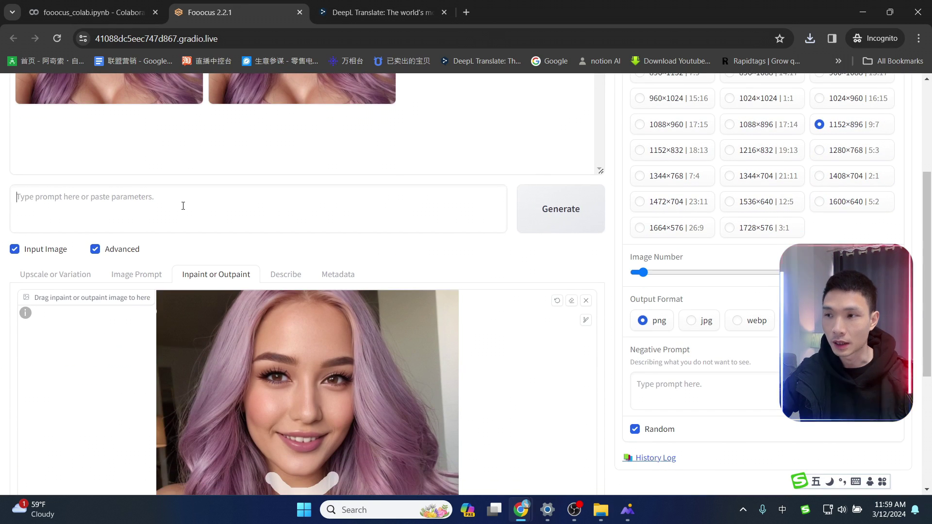
scroll(442, 234, "up", 3)
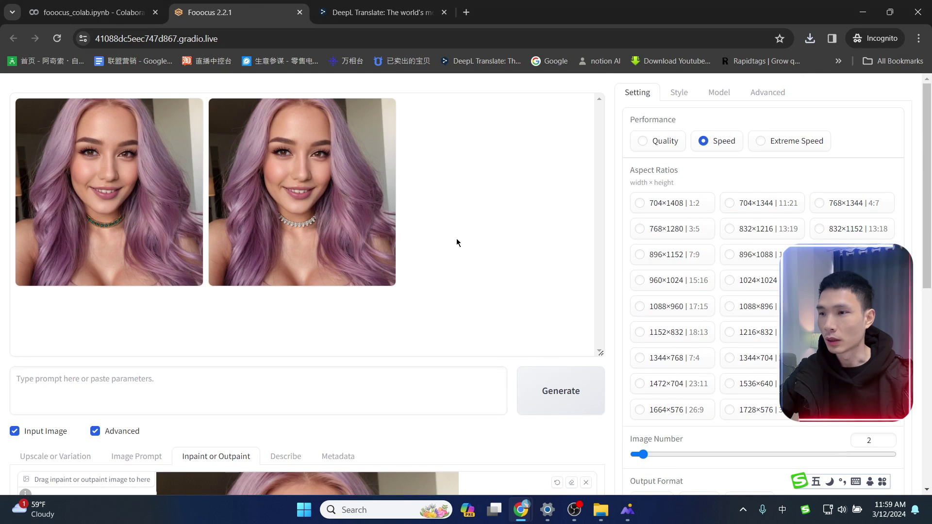
scroll(462, 240, "down", 3)
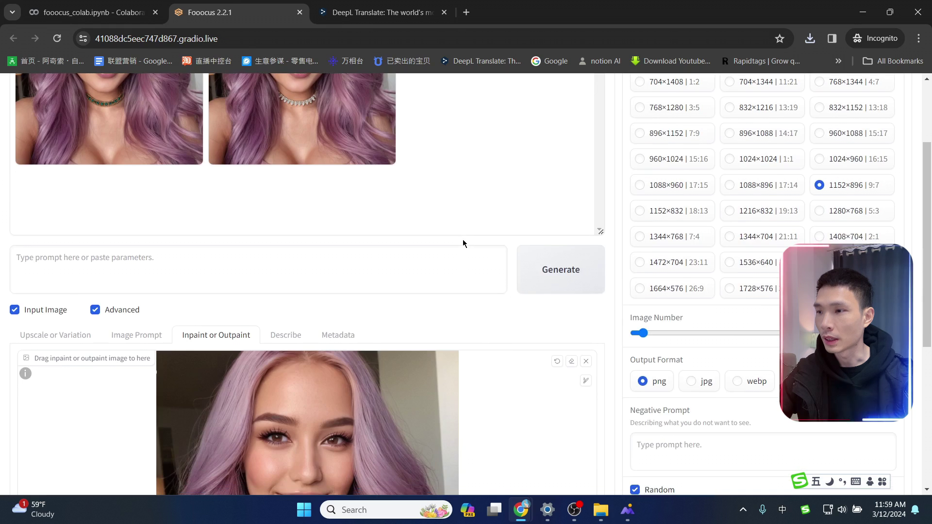
key("ctrl+Tab")
left_click(229, 12)
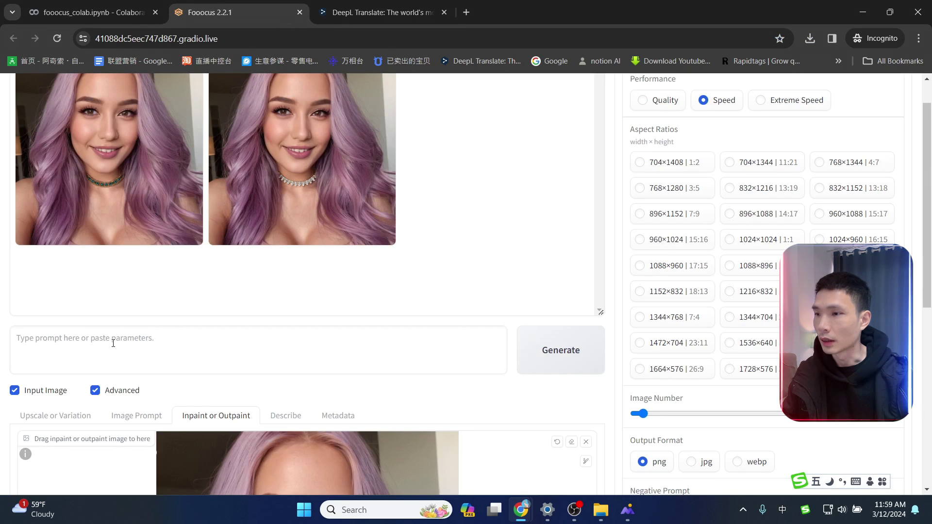
type("On the beach.")
left_click(553, 364)
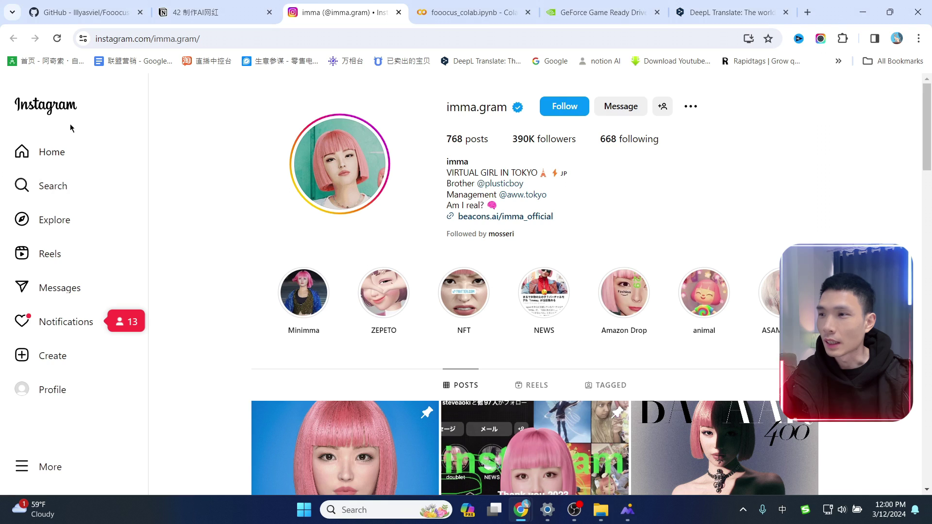
- Browse the post grid of the imma.gram virtual influencer profile on Instagram
scroll(828, 228, "down", 1)
scroll(821, 218, "down", 6)
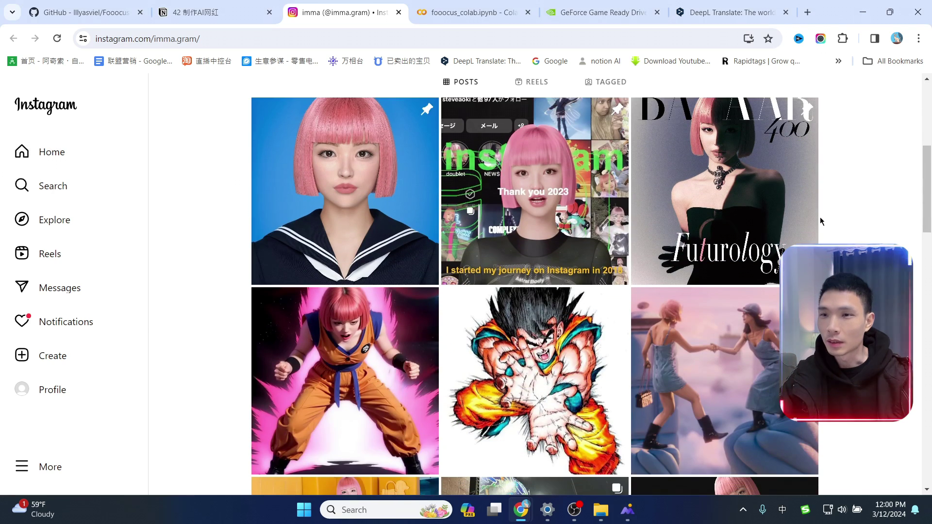
scroll(820, 218, "down", 8)
scroll(534, 284, "down", 3)
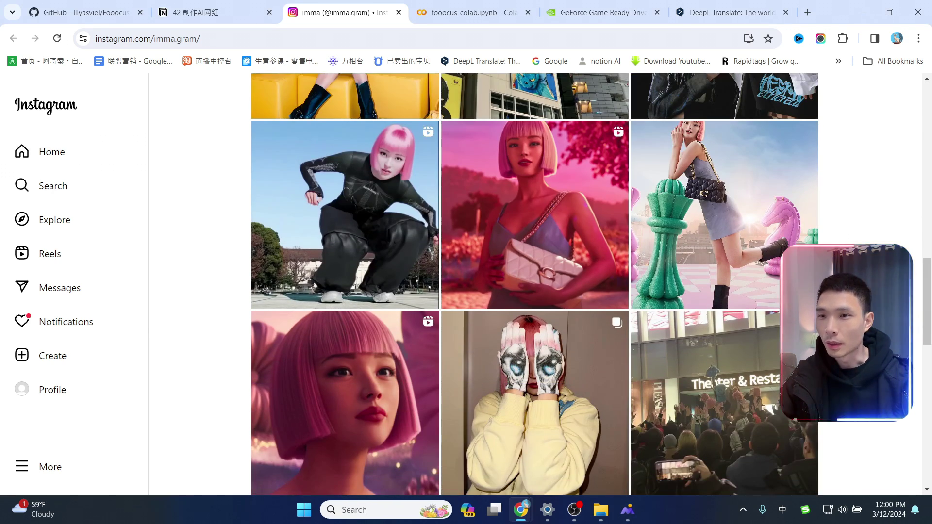
scroll(534, 284, "down", 7)
scroll(534, 284, "down", 7)
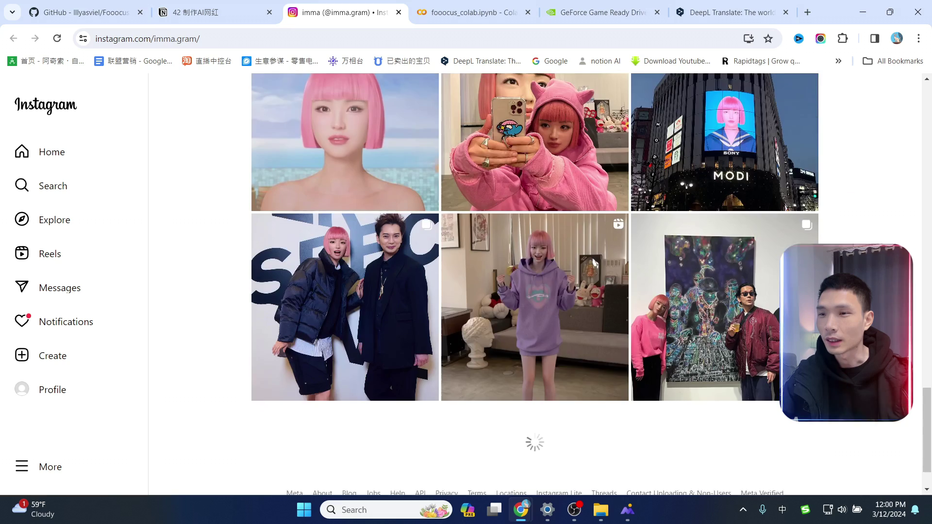
scroll(534, 284, "down", 10)
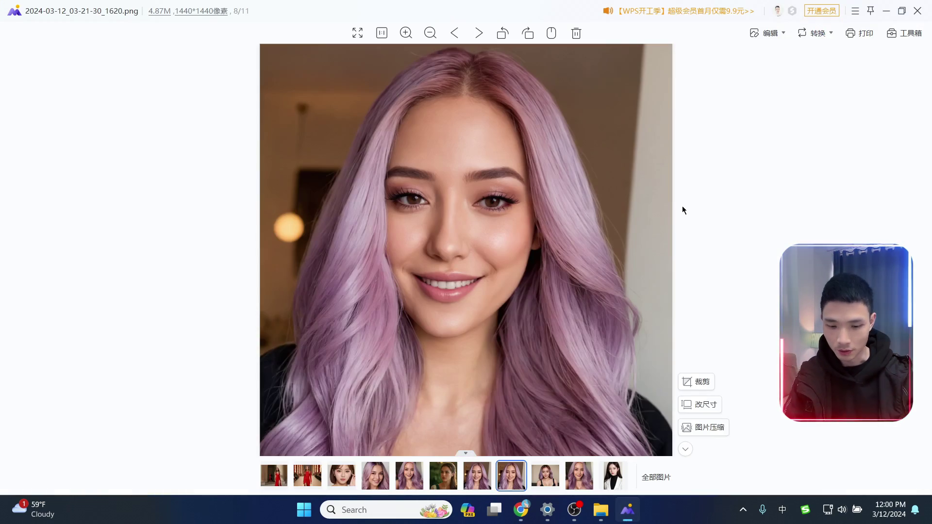
- Compare the purple-haired portrait 2024-03-12_03-21-30_1620.png with the following saved image in the image viewer, and minimize the viewer
key("Right")
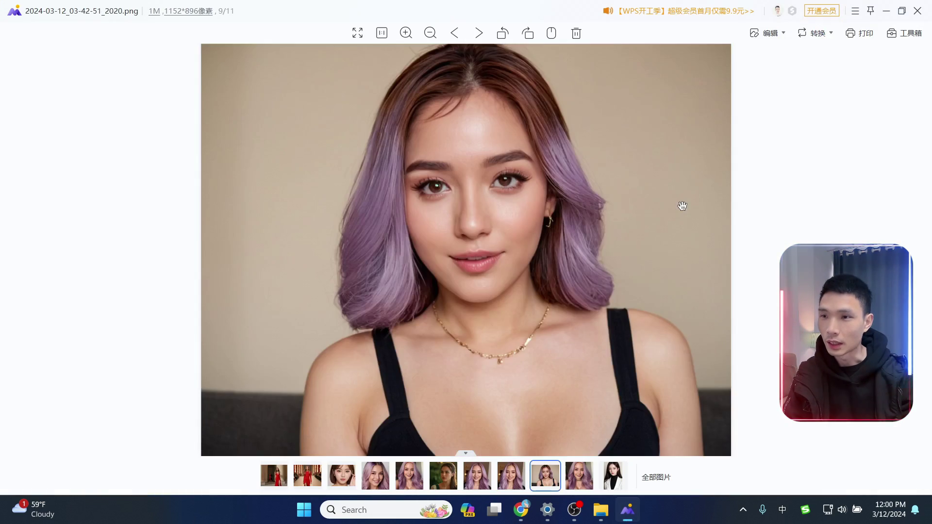
key("Left")
mouse_move(441, 242)
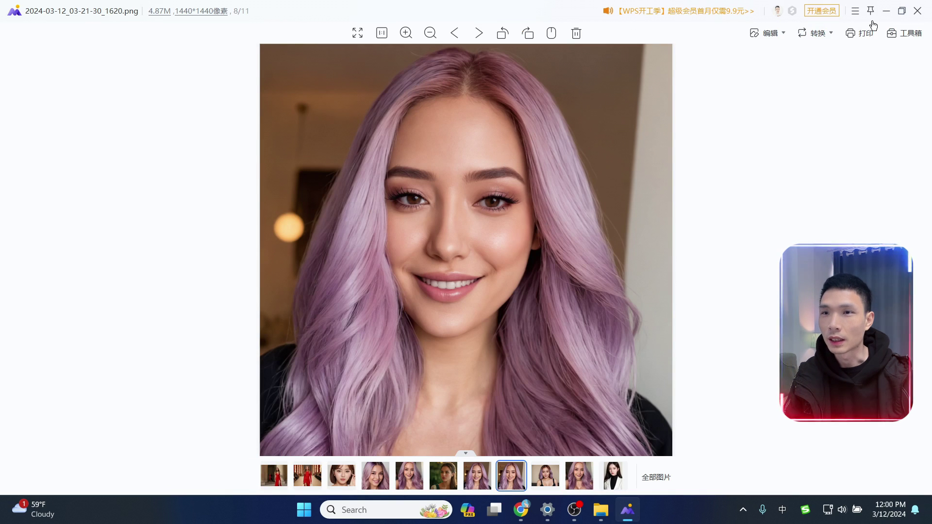
left_click(885, 12)
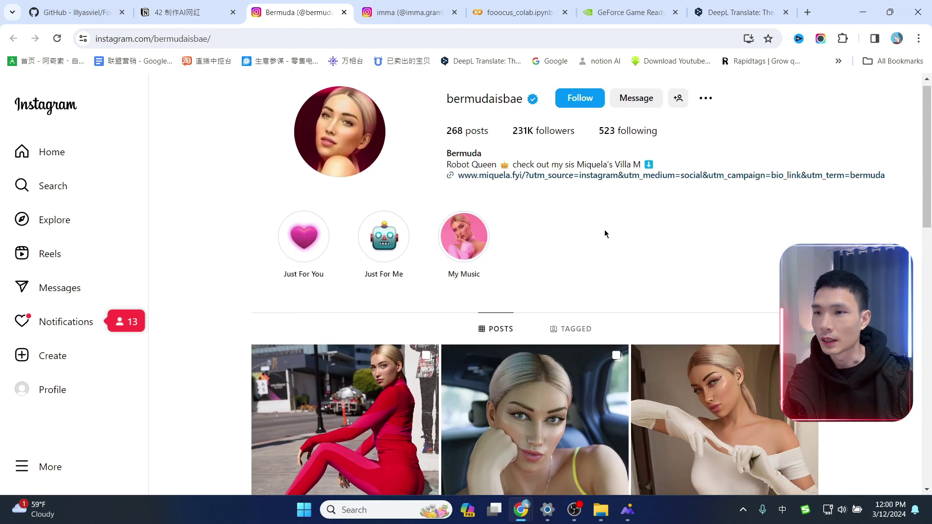
- Browse the post grid of the bermudaisbae virtual influencer profile on Instagram
scroll(605, 229, "down", 14)
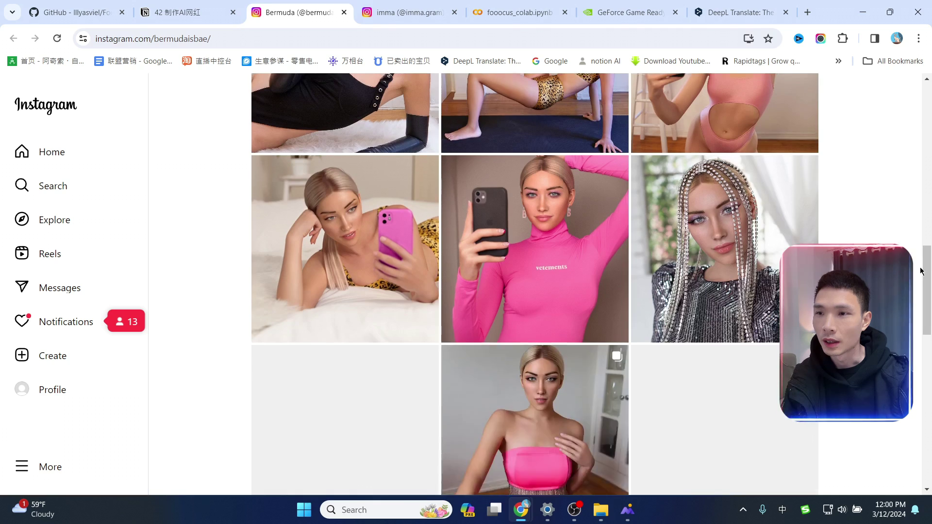
scroll(470, 336, "up", 2)
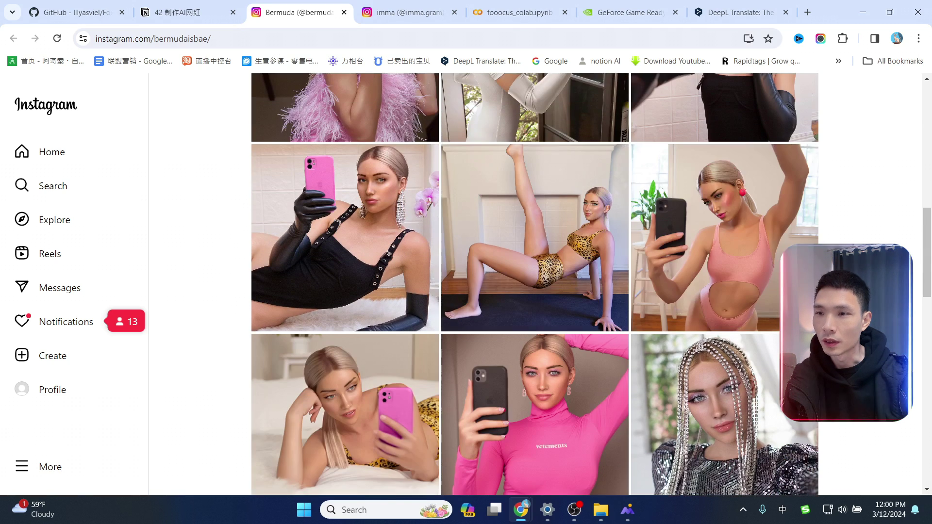
scroll(470, 336, "down", 9)
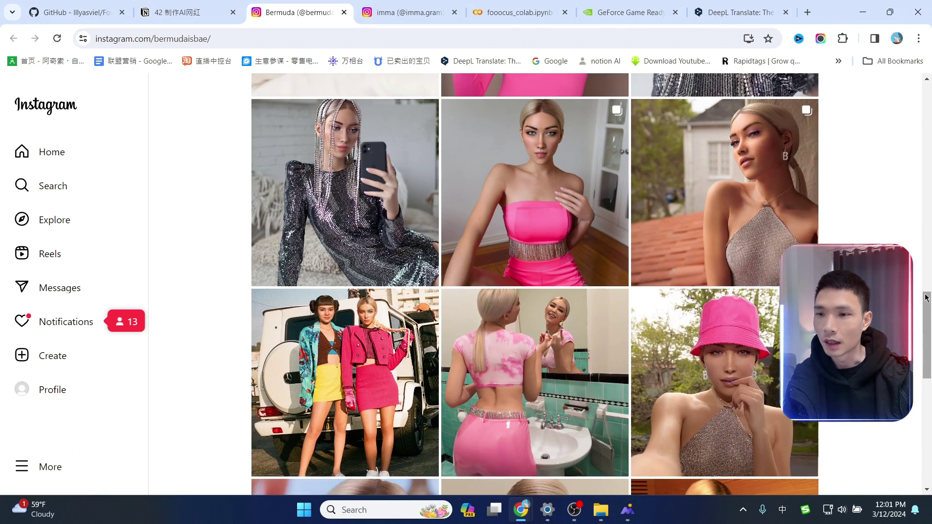
scroll(926, 298, "up", 5)
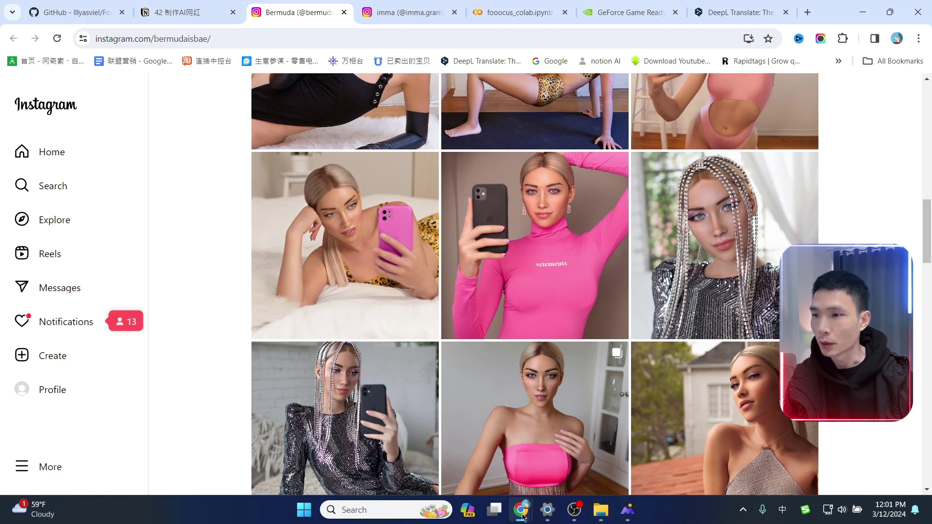
- Switch back to Fooocus and check the first beach image's progress against the purple-haired portrait used as image prompt
mouse_move(522, 517)
left_click(564, 450)
scroll(57, 304, "down", 3)
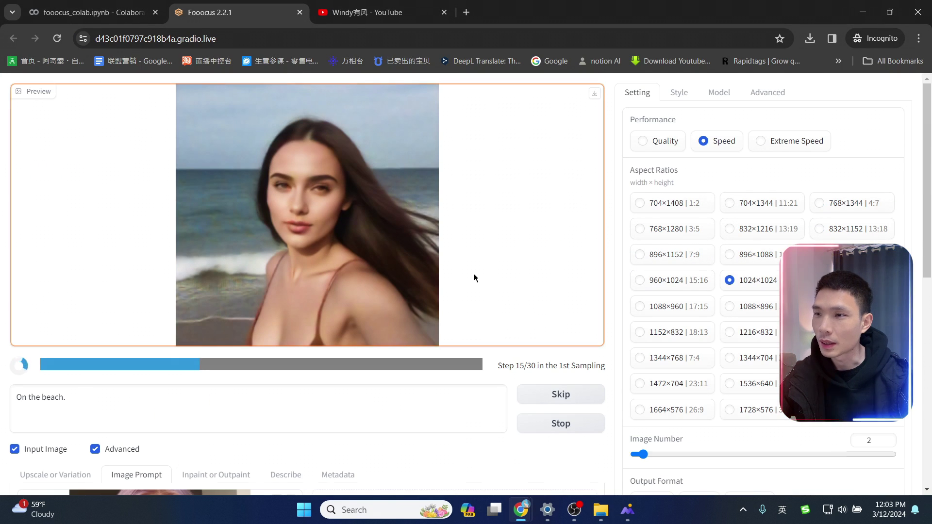
scroll(361, 360, "down", 5)
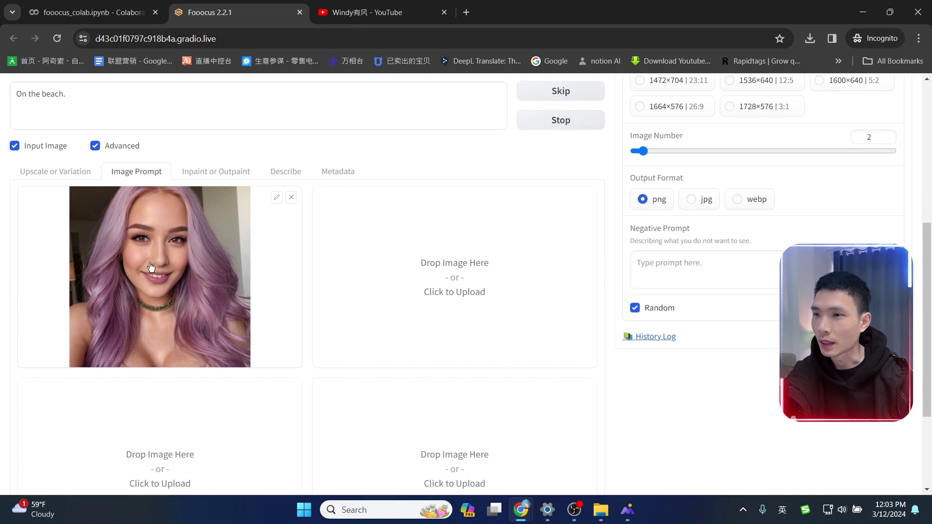
scroll(385, 345, "up", 5)
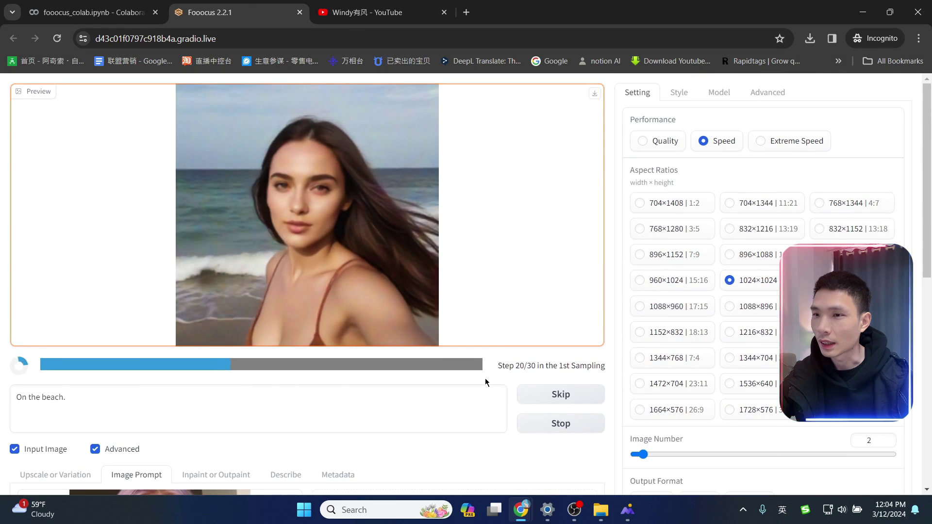
scroll(202, 375, "down", 3)
scroll(202, 375, "up", 3)
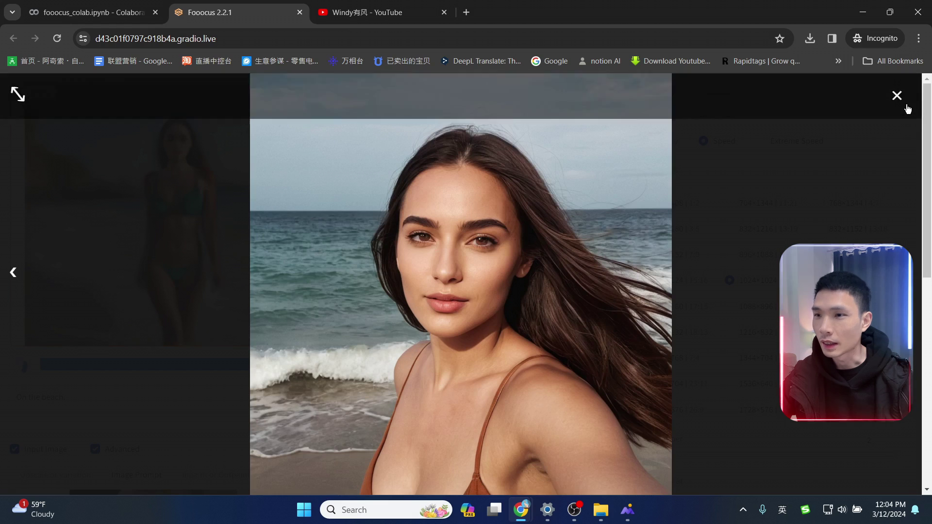
- Close the enlarged first beach image and check the second image's progress alongside the image prompt
left_click(897, 97)
scroll(326, 396, "down", 5)
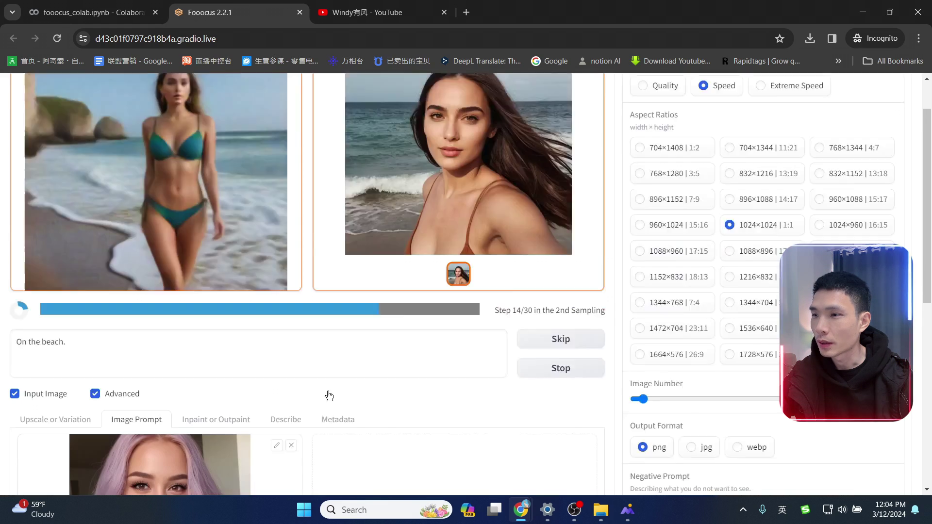
scroll(327, 396, "up", 5)
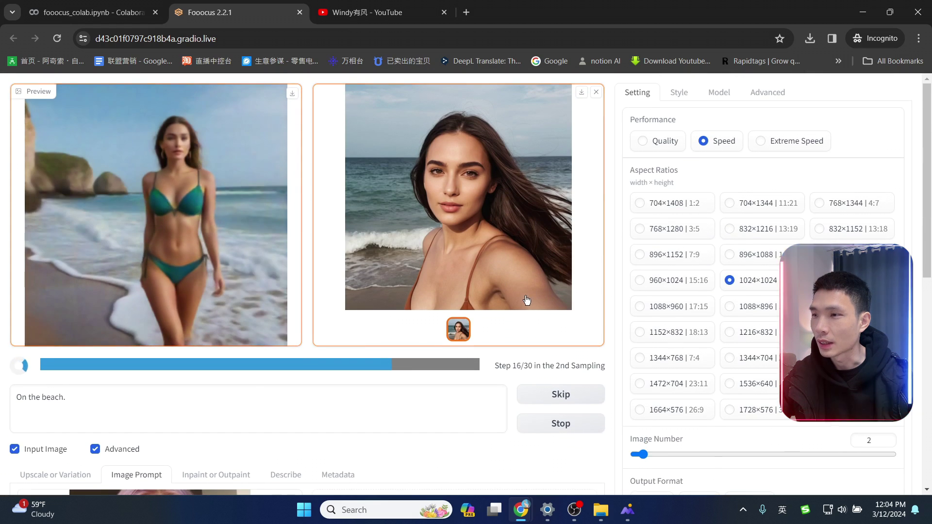
- Inspect the finished second beach image at enlarged size, close it, and switch to the open YouTube channel page
scroll(524, 297, "down", 4)
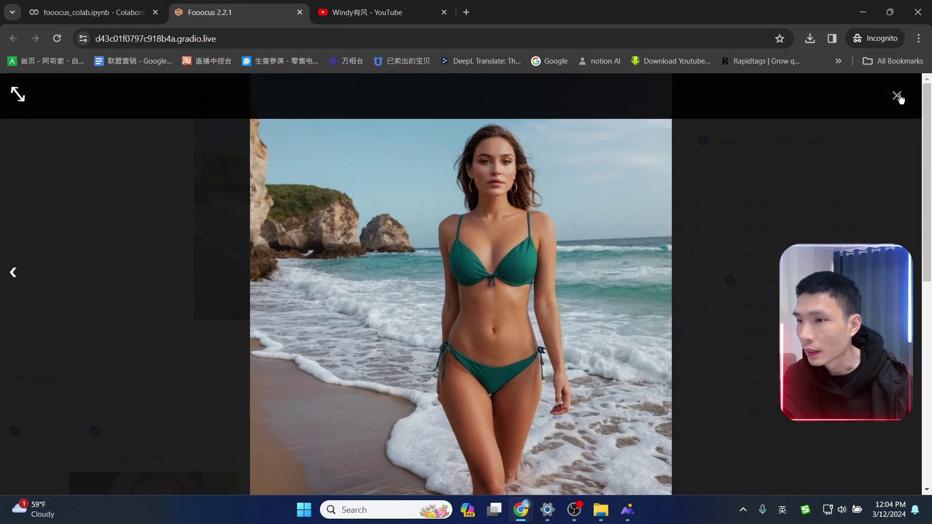
left_click(897, 96)
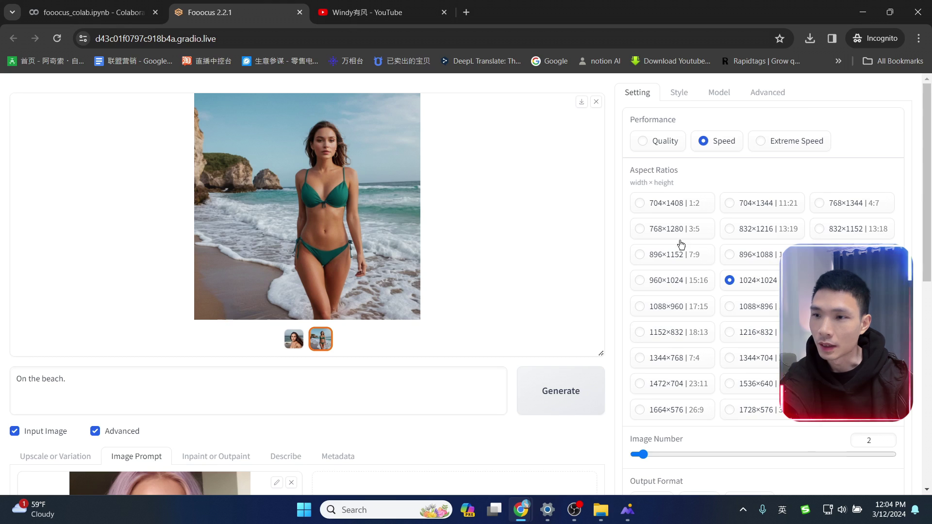
scroll(516, 316, "down", 4)
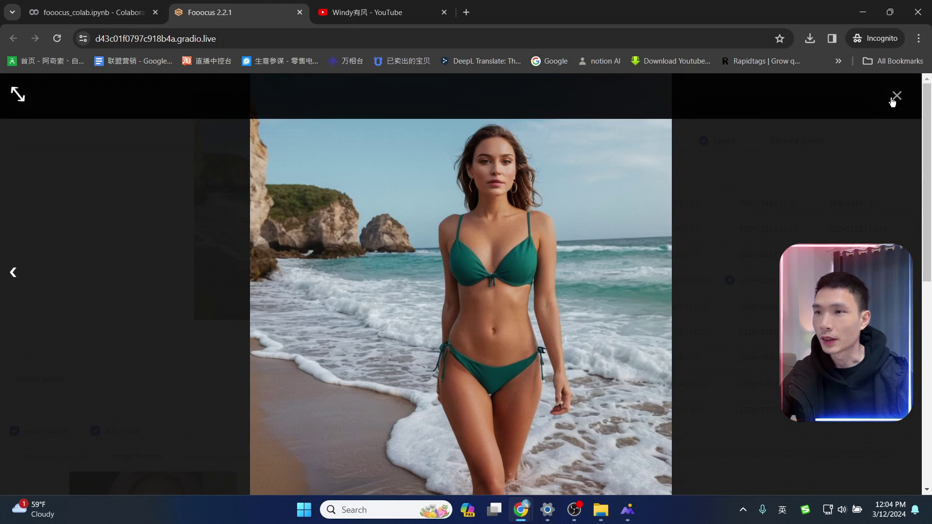
left_click(898, 96)
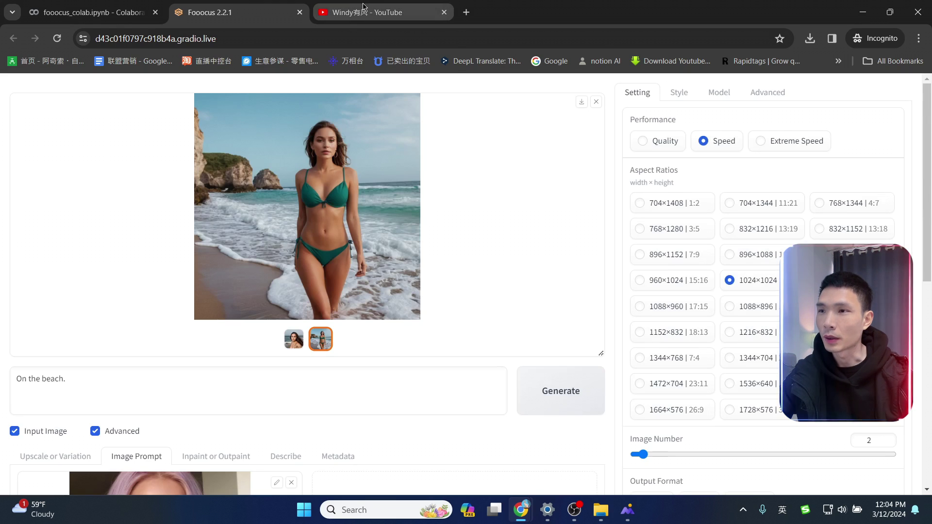
left_click(364, 10)
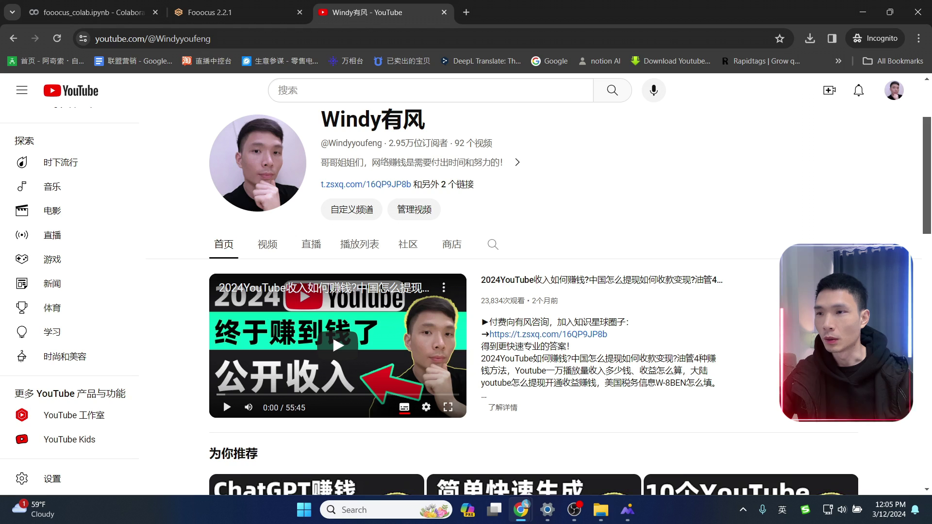